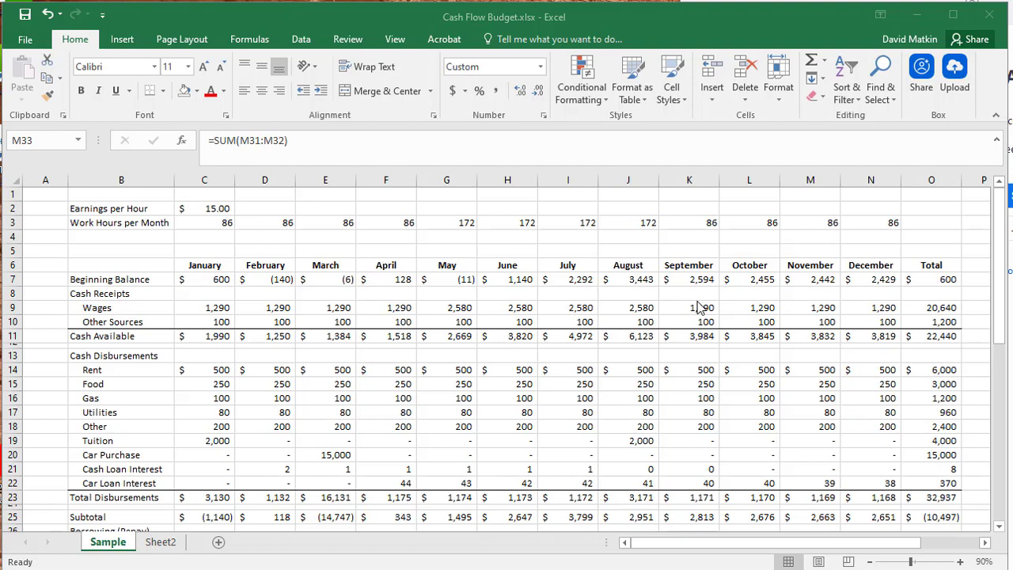
- Review the Wages row and the Earnings per Hour and Work Hours per Month inputs above the budget
{"action": "left_click", "coordinate": [255, 197]}
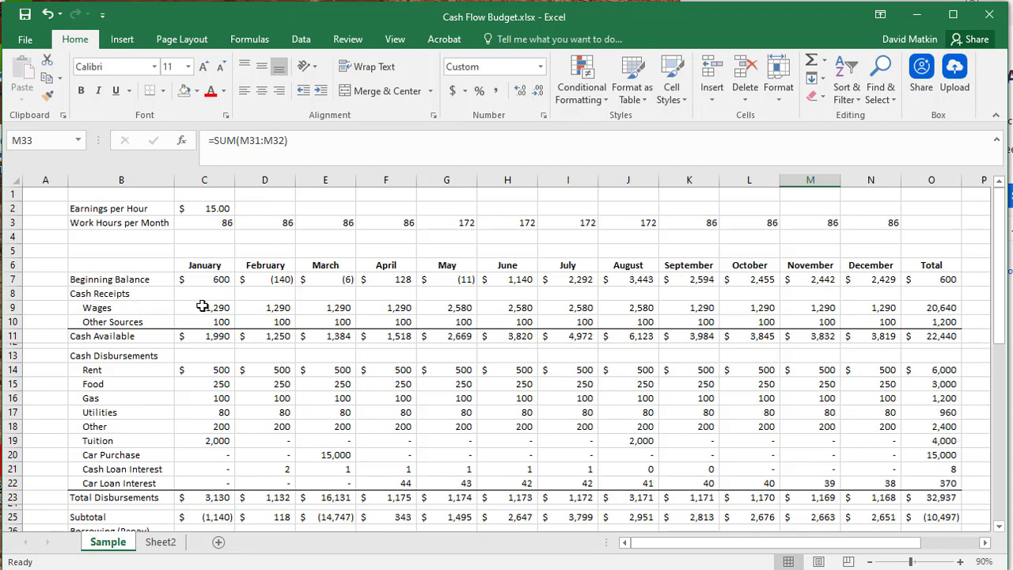
{"action": "left_click_drag", "start_coordinate": [208, 309], "coordinate": [238, 311]}
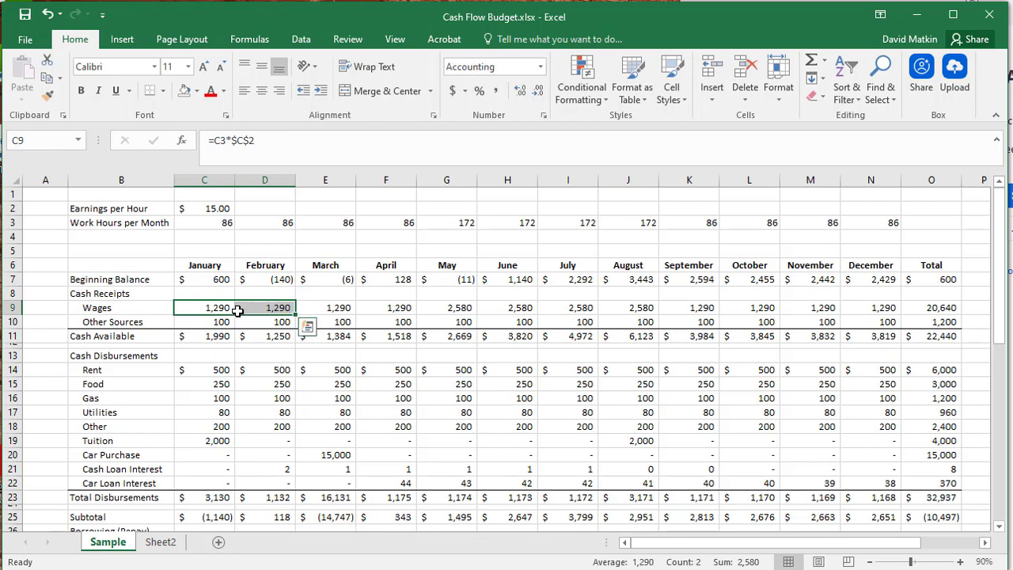
{"action": "left_click", "coordinate": [367, 297]}
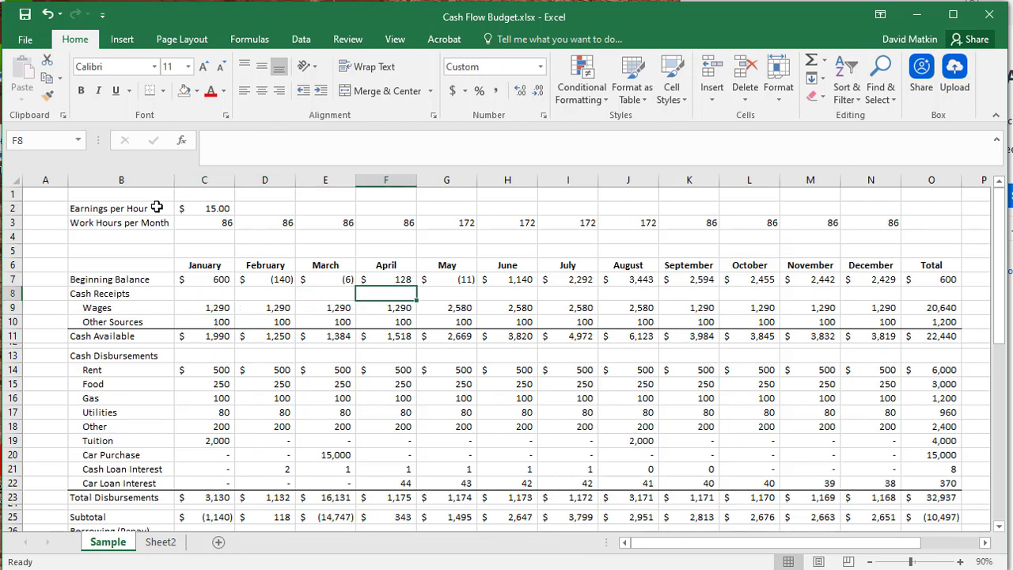
{"action": "left_click", "coordinate": [214, 208]}
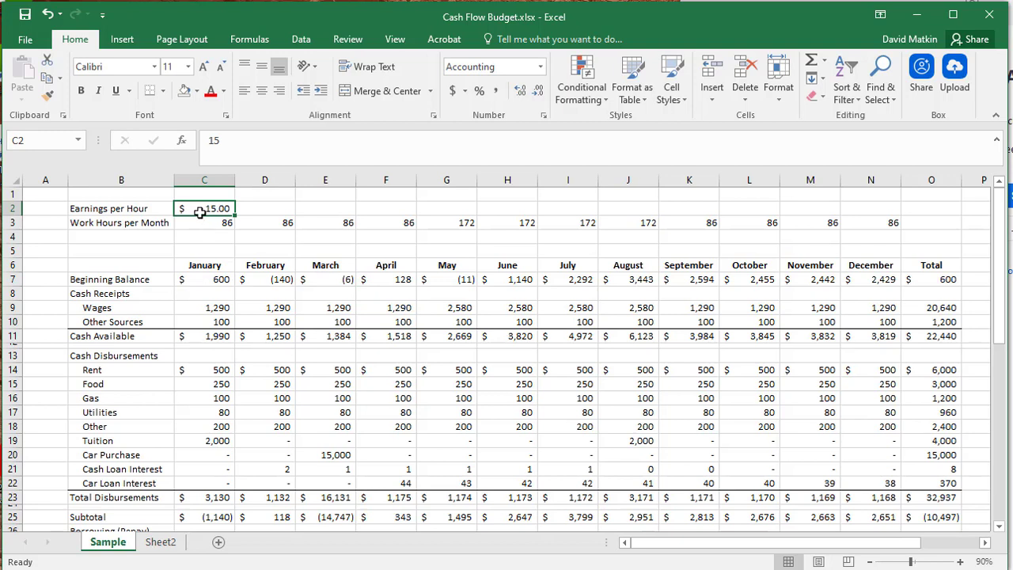
{"action": "left_click_drag", "start_coordinate": [212, 224], "coordinate": [383, 220]}
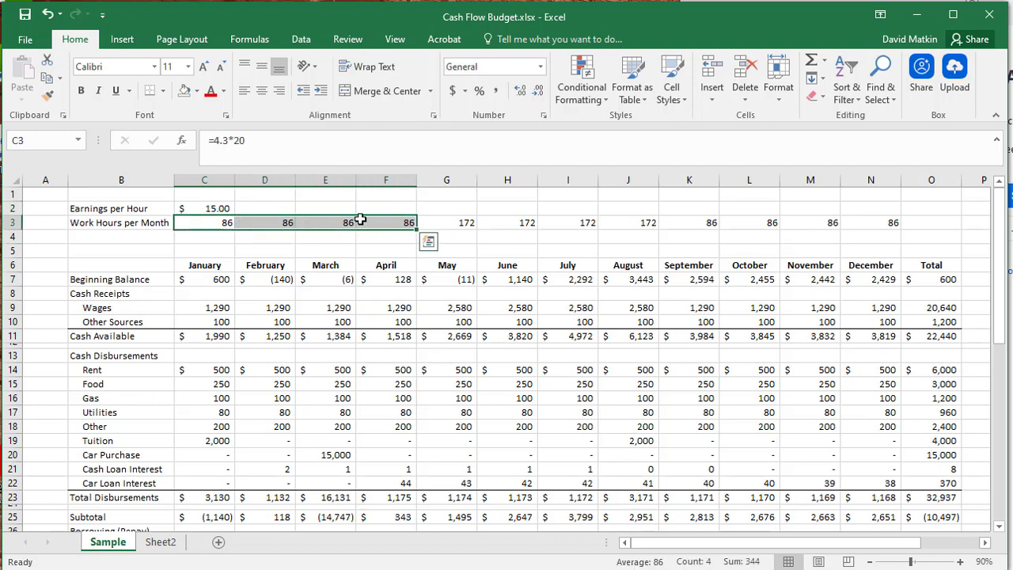
{"action": "left_click", "coordinate": [197, 208]}
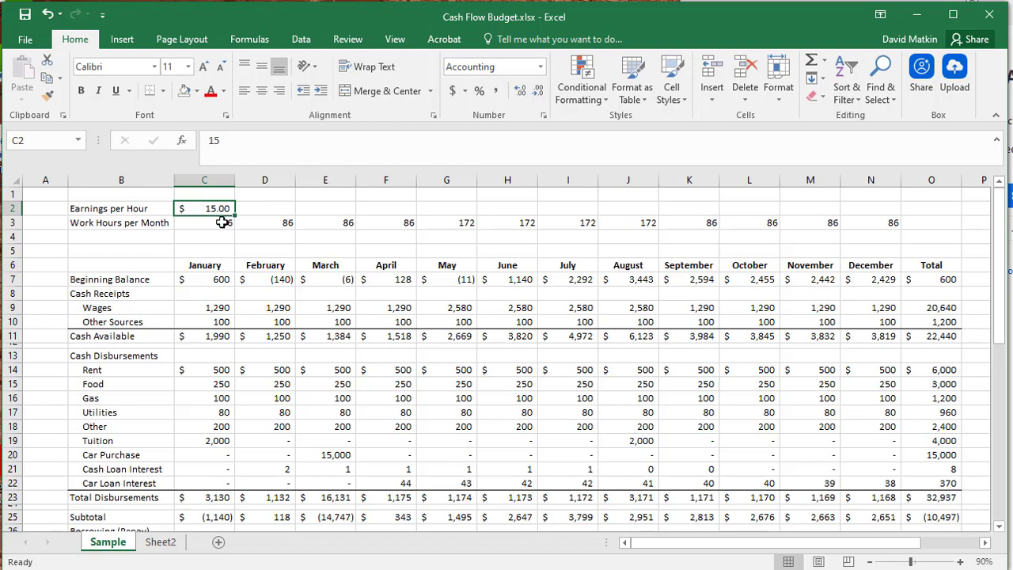
{"action": "left_click", "coordinate": [222, 222]}
{"action": "left_click_drag", "start_coordinate": [223, 223], "coordinate": [278, 222]}
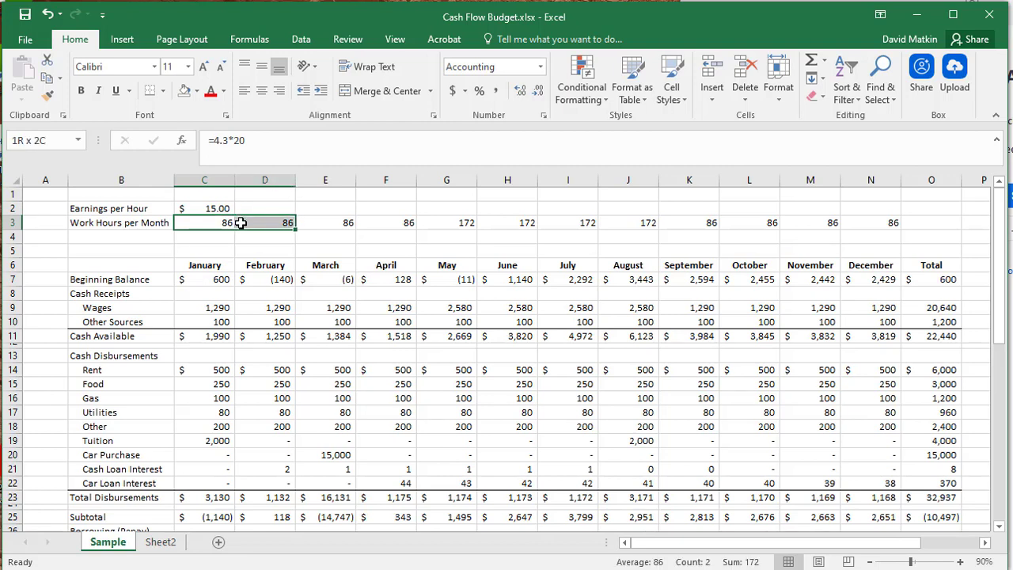
- Highlight the Work Hours per Month values from January through December
{"action": "left_click", "coordinate": [215, 209]}
{"action": "left_click_drag", "start_coordinate": [214, 224], "coordinate": [900, 219]}
{"action": "left_click", "coordinate": [893, 221]}
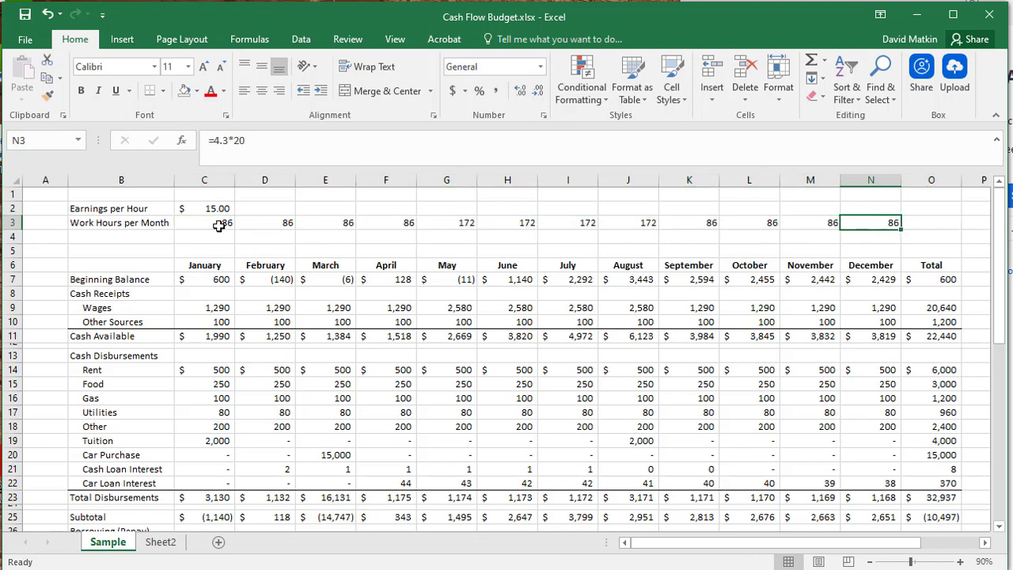
{"action": "left_click_drag", "start_coordinate": [219, 224], "coordinate": [874, 229]}
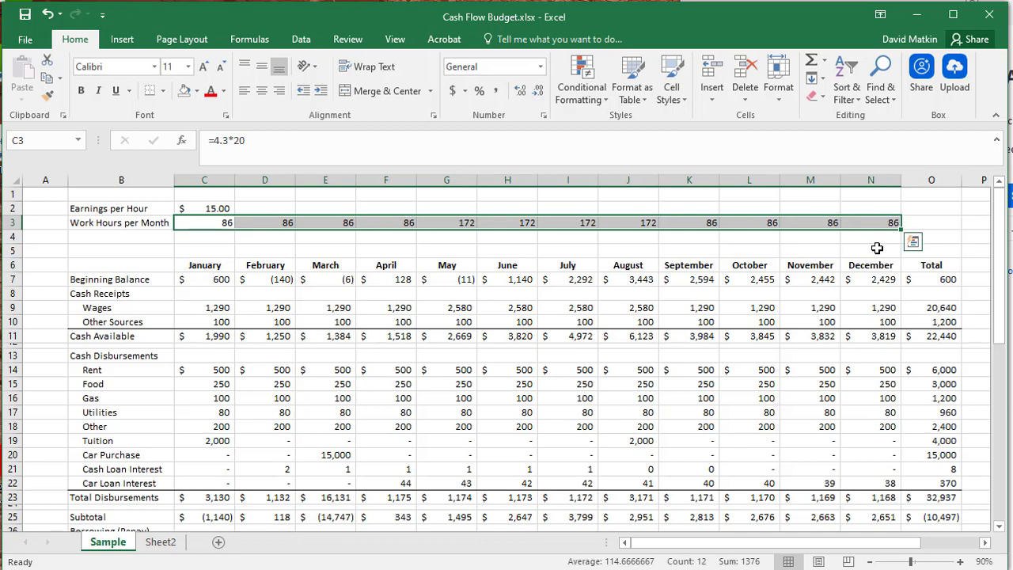
{"action": "left_click", "coordinate": [696, 308]}
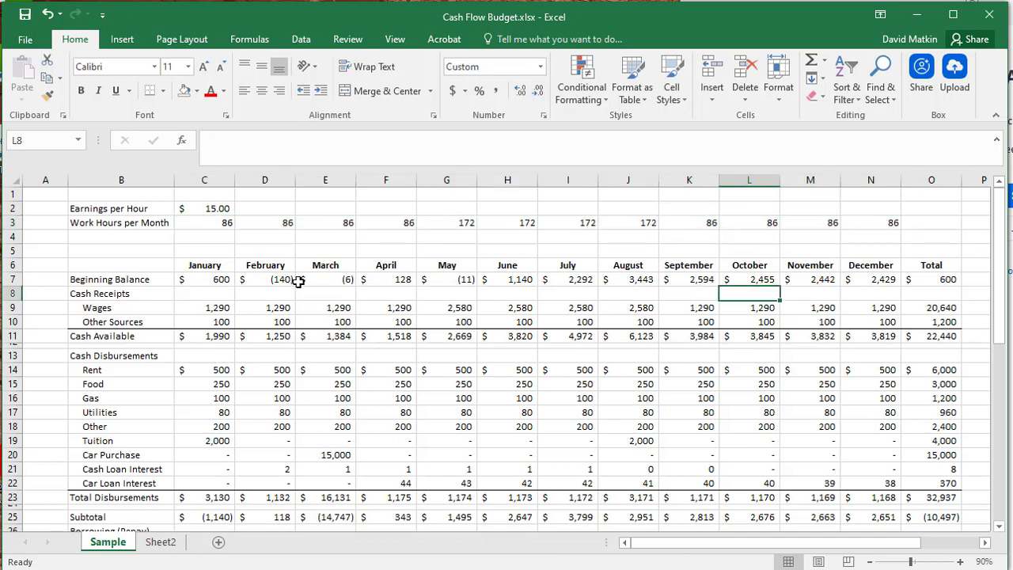
{"action": "left_click_drag", "start_coordinate": [224, 223], "coordinate": [878, 217]}
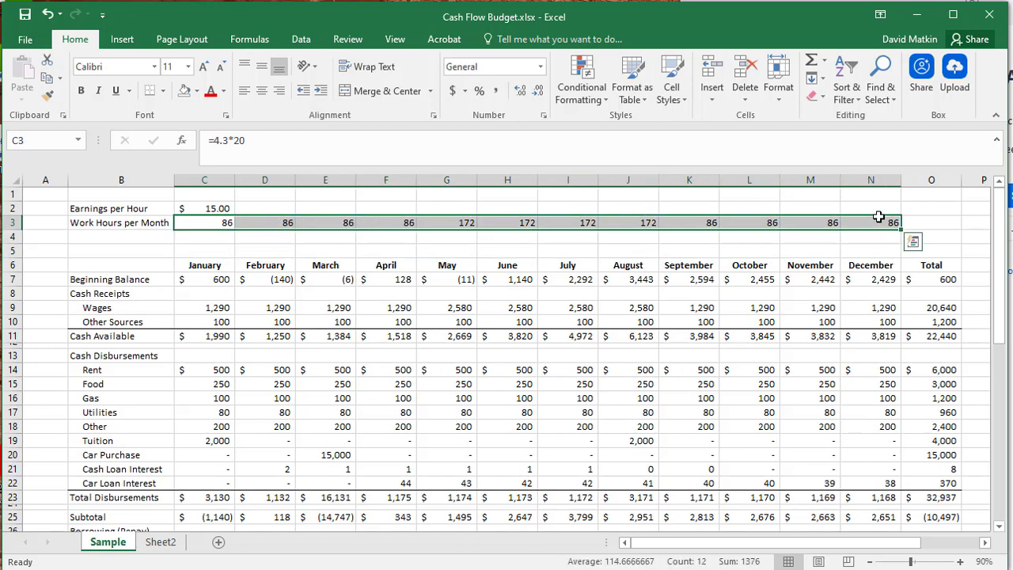
- Inspect the cell references in the January Wages formula and the formula in the Wages total
{"action": "left_click", "coordinate": [223, 312]}
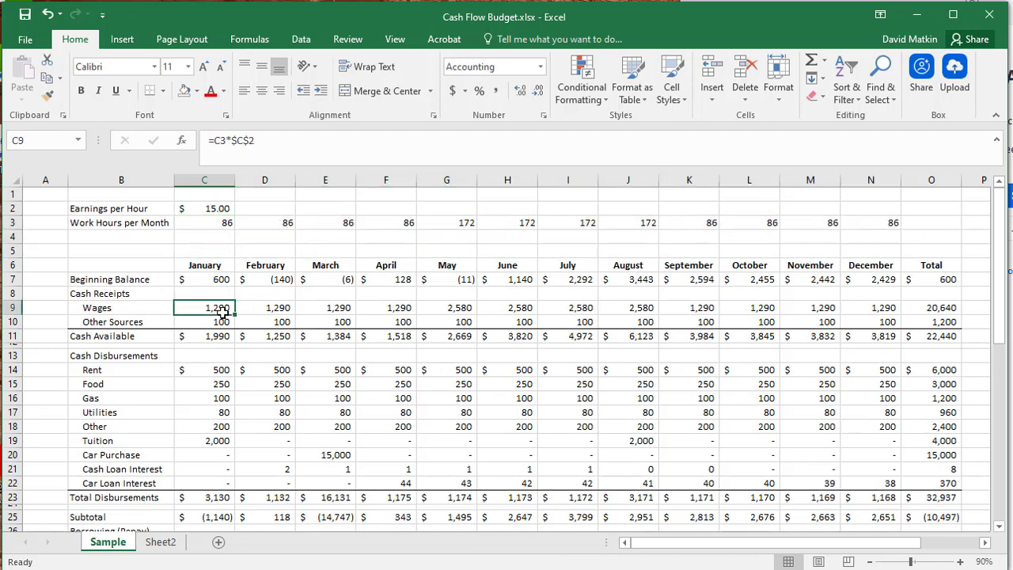
{"action": "double_click", "coordinate": [224, 310]}
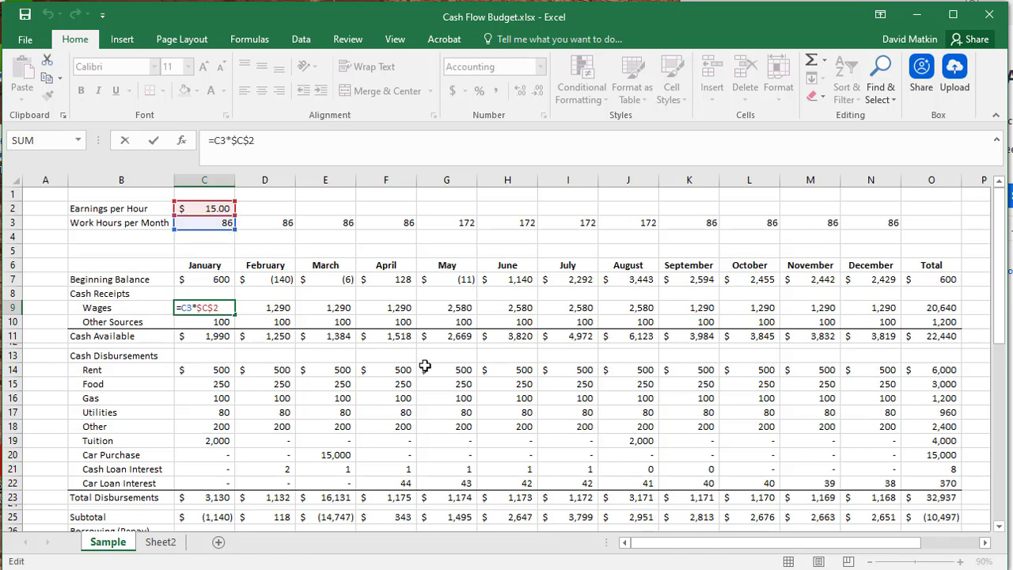
{"action": "key", "text": "ctrl+Return"}
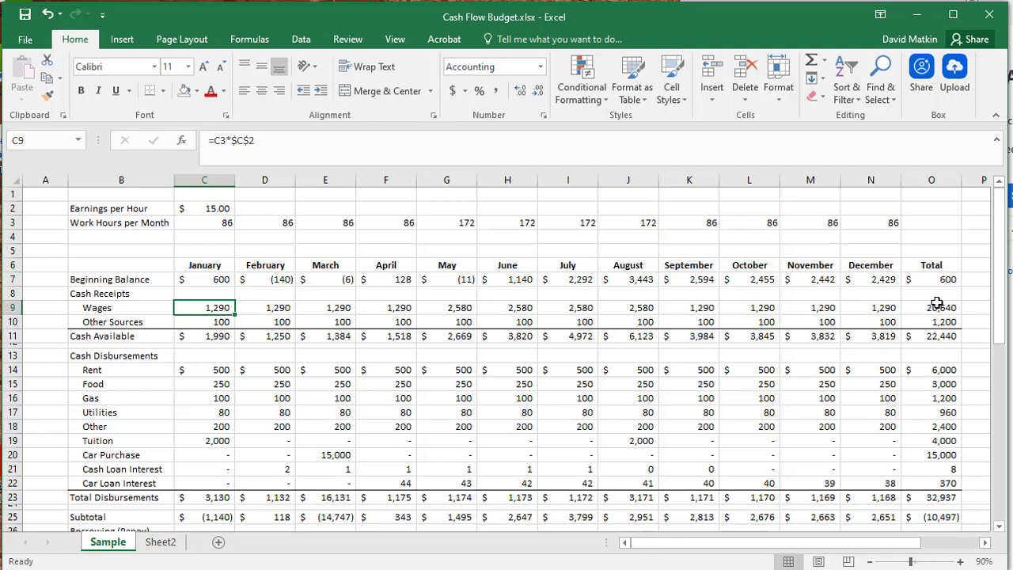
{"action": "left_click", "coordinate": [936, 303]}
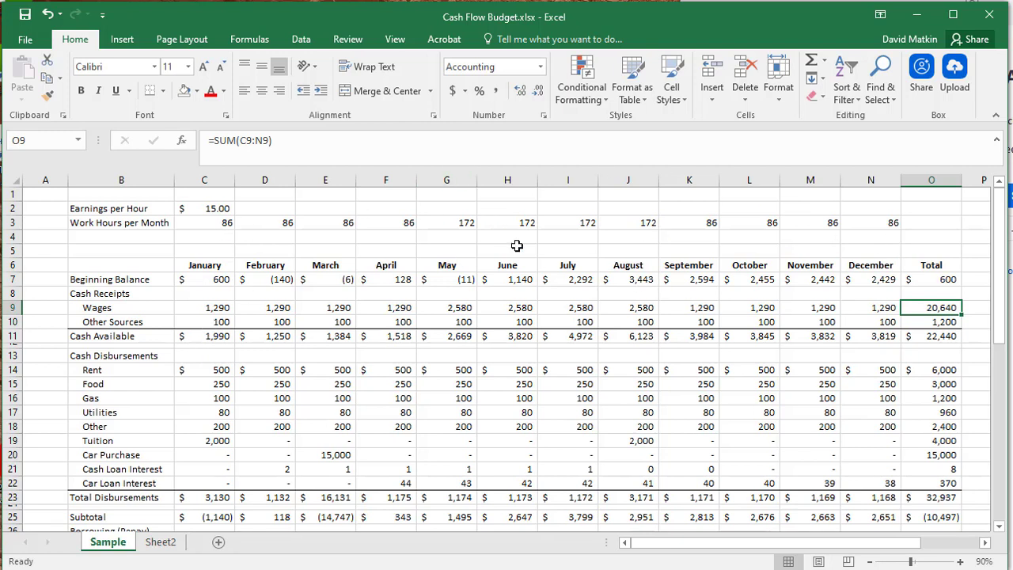
- Highlight the earnings and work hours assumptions block in B2:N3, and check the February Other Sources entry
{"action": "left_click", "coordinate": [139, 206]}
{"action": "mouse_move", "coordinate": [139, 206]}
{"action": "left_mouse_down"}
{"action": "mouse_move", "coordinate": [913, 219]}
{"action": "mouse_move", "coordinate": [147, 221]}
{"action": "mouse_move", "coordinate": [133, 210]}
{"action": "left_mouse_up"}
{"action": "left_click", "coordinate": [894, 222]}
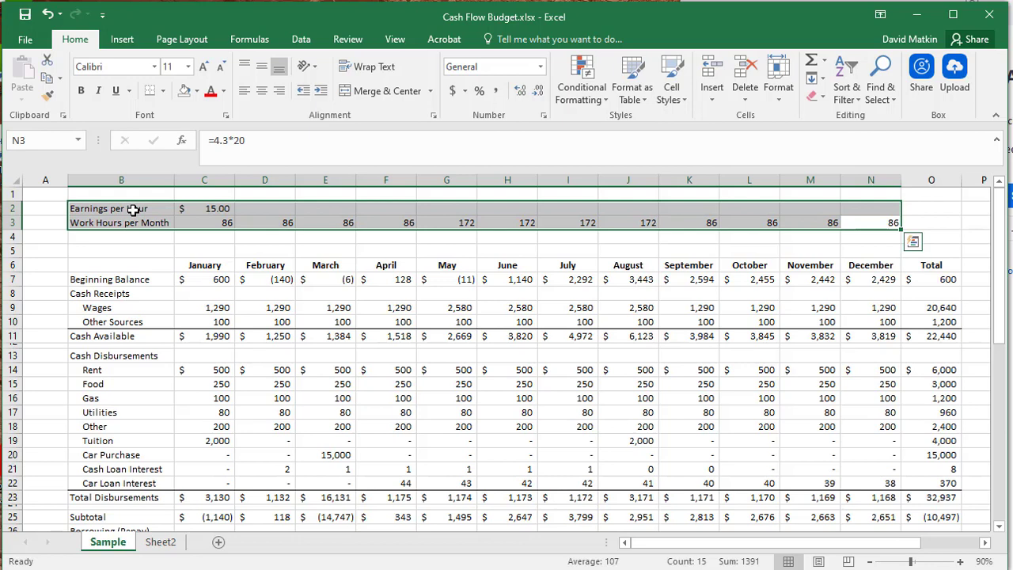
{"action": "left_click", "coordinate": [288, 324]}
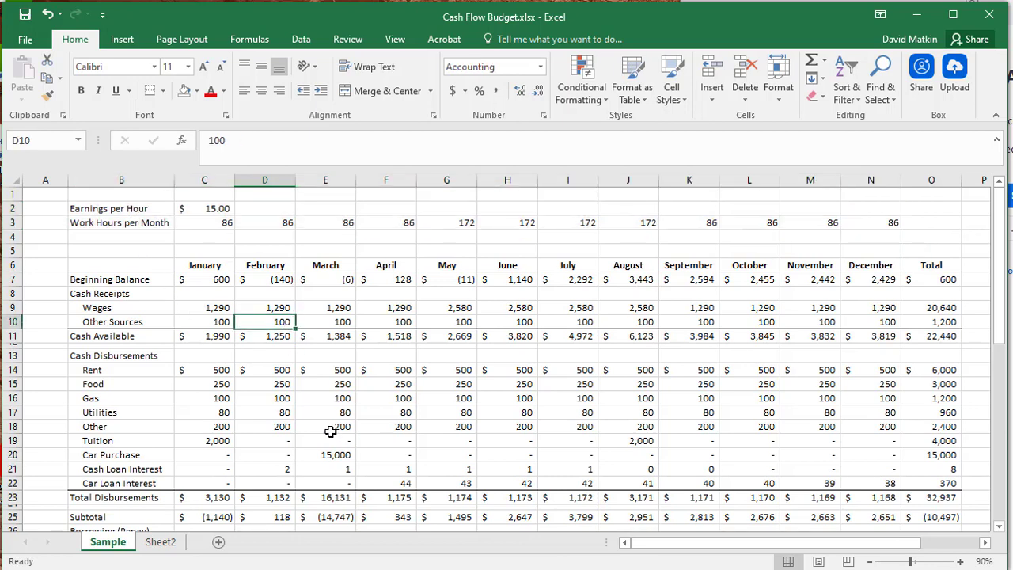
- Examine the Car Loan Information and Cash Loan Information blocks below the budget
{"action": "scroll", "coordinate": [311, 383], "scroll_direction": "down", "scroll_amount": 8}
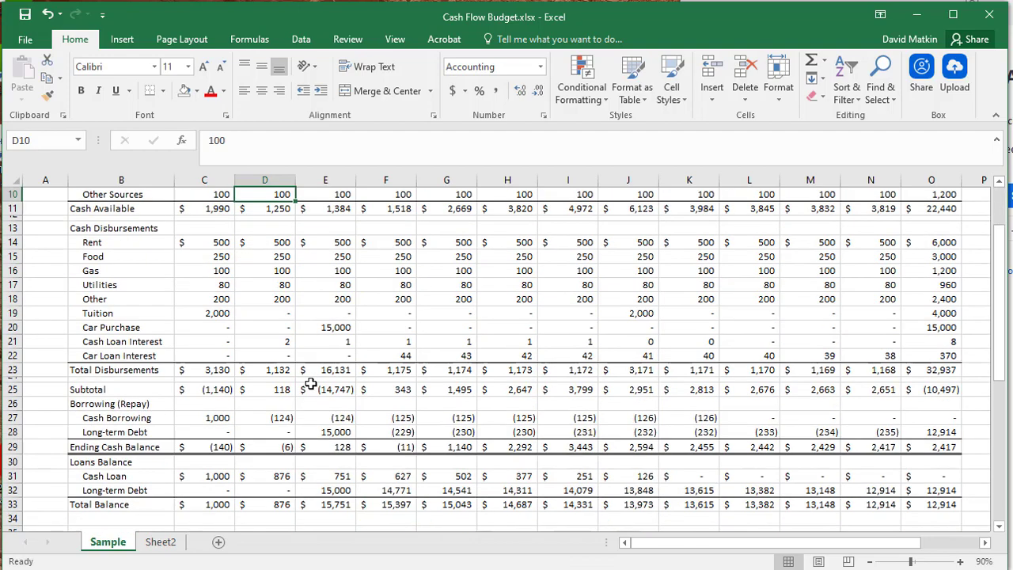
{"action": "scroll", "coordinate": [313, 385], "scroll_direction": "down", "scroll_amount": 1}
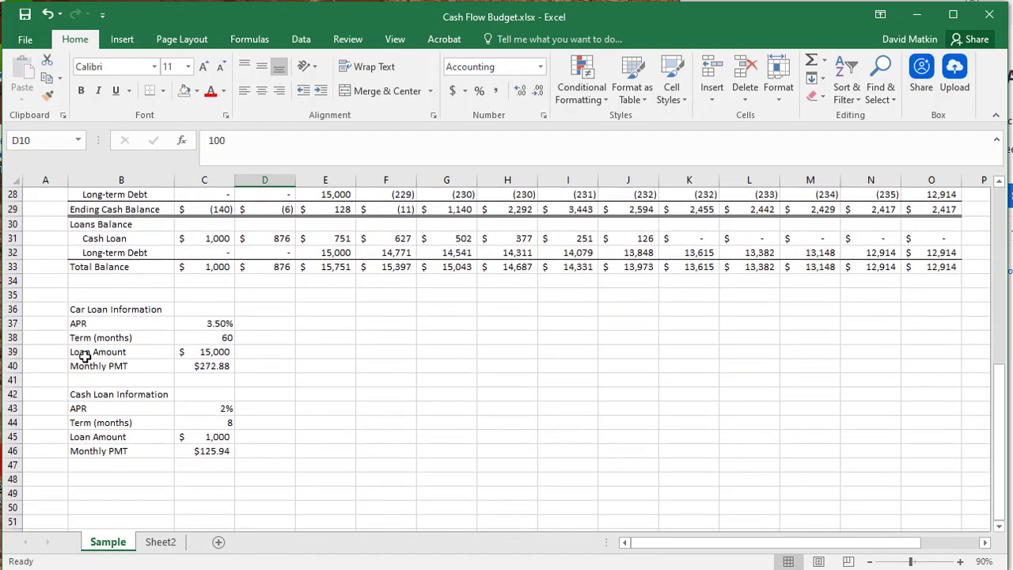
{"action": "left_click_drag", "start_coordinate": [95, 309], "coordinate": [237, 458]}
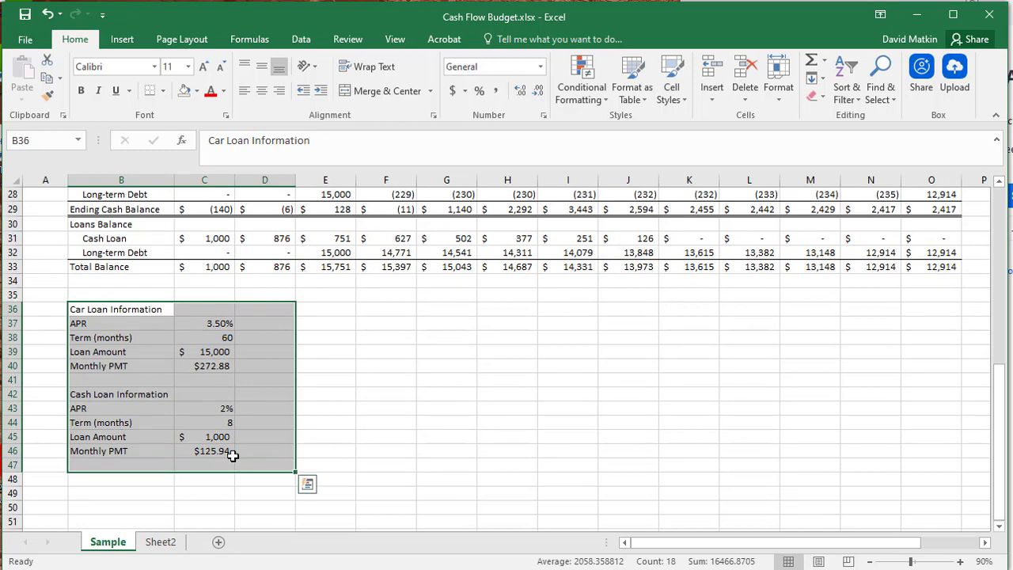
{"action": "left_click", "coordinate": [355, 409]}
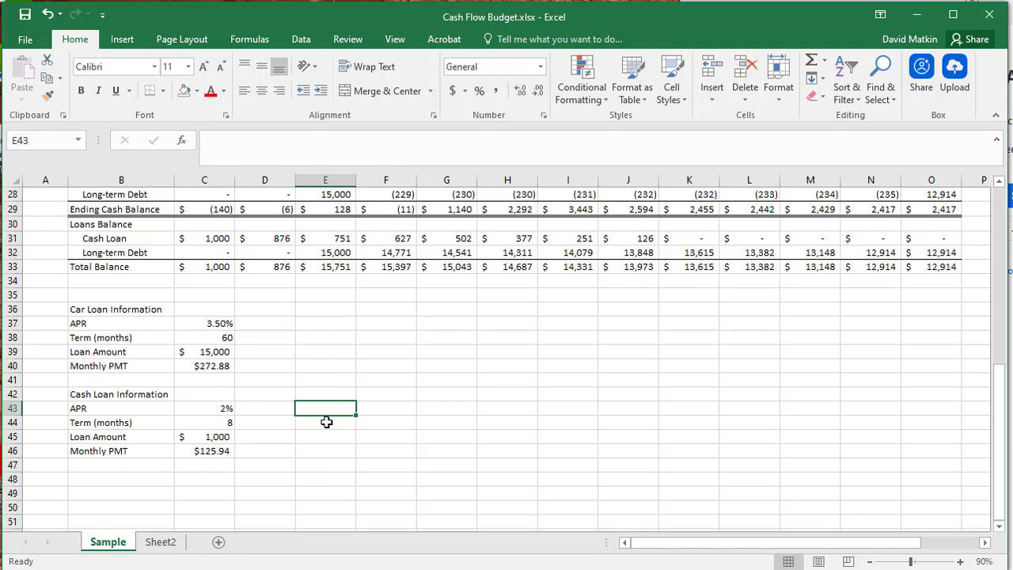
- Review the loan interest, borrowing and loan balance rows, and check January's Ending Cash Balance
{"action": "scroll", "coordinate": [317, 426], "scroll_direction": "up", "scroll_amount": 3}
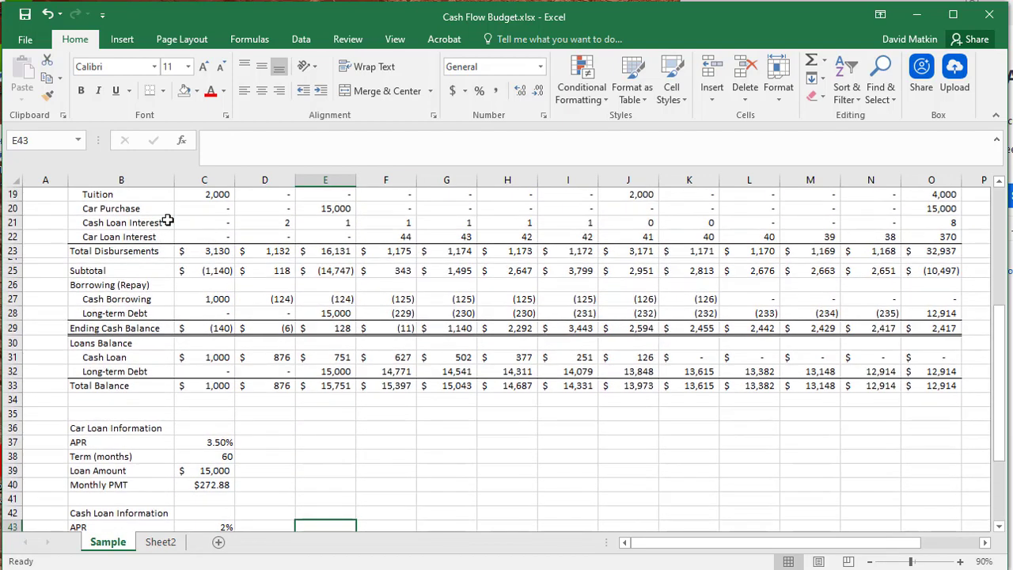
{"action": "left_click_drag", "start_coordinate": [172, 223], "coordinate": [946, 384]}
{"action": "left_click", "coordinate": [144, 221]}
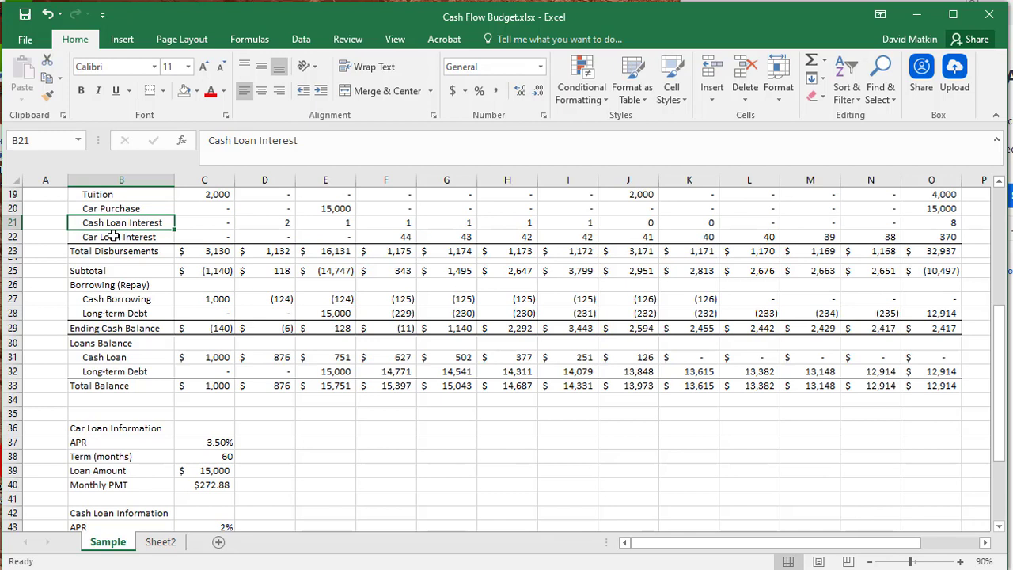
{"action": "left_click", "coordinate": [316, 425]}
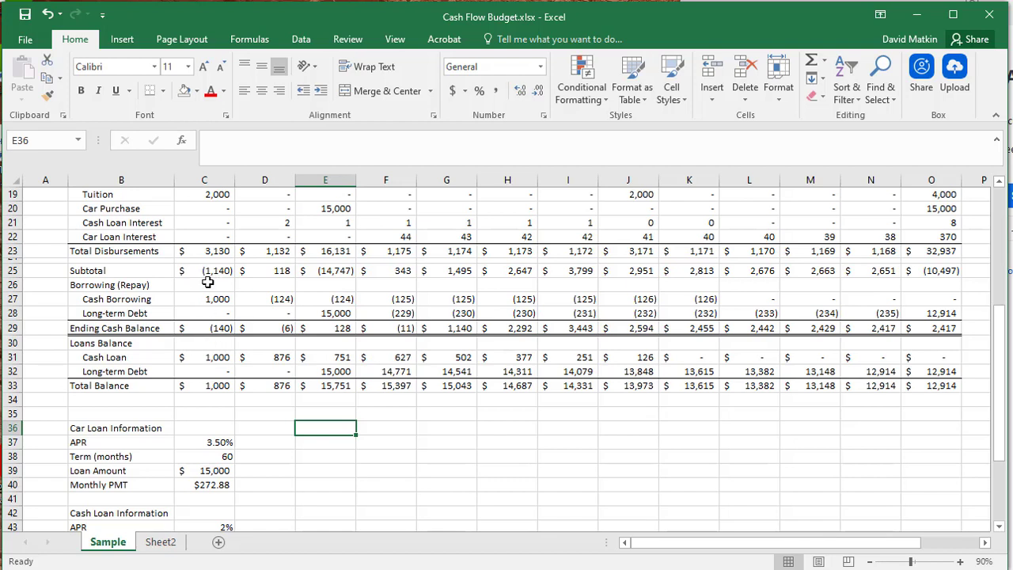
{"action": "left_click", "coordinate": [220, 328]}
{"action": "left_click", "coordinate": [362, 440]}
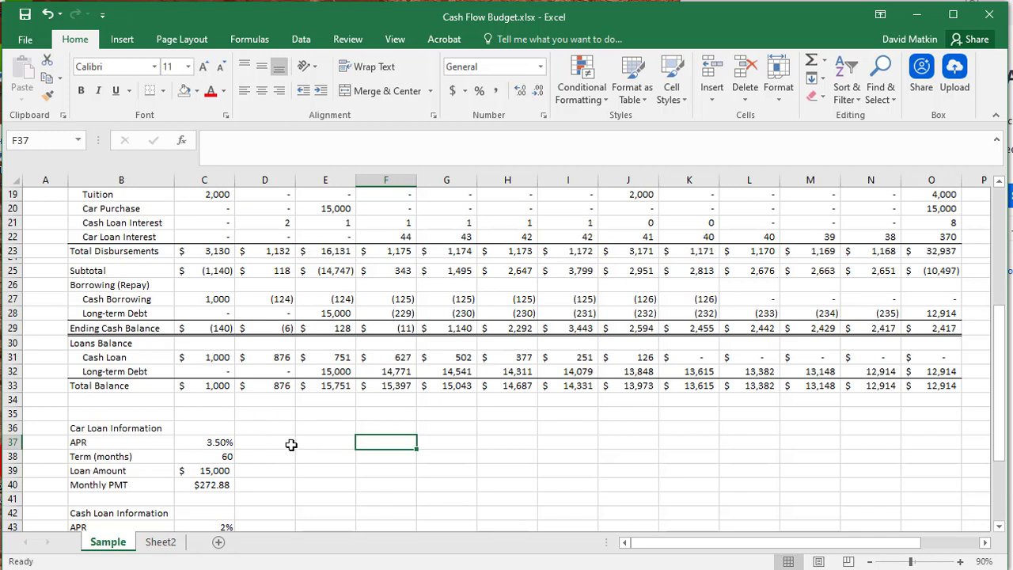
- Trace the formulas behind January's Cash Loan balance and Cash Borrowing without changing them
{"action": "left_click", "coordinate": [210, 358]}
{"action": "type", "text": "=C27"}
{"action": "scroll", "coordinate": [301, 440], "scroll_direction": "down", "scroll_amount": 3}
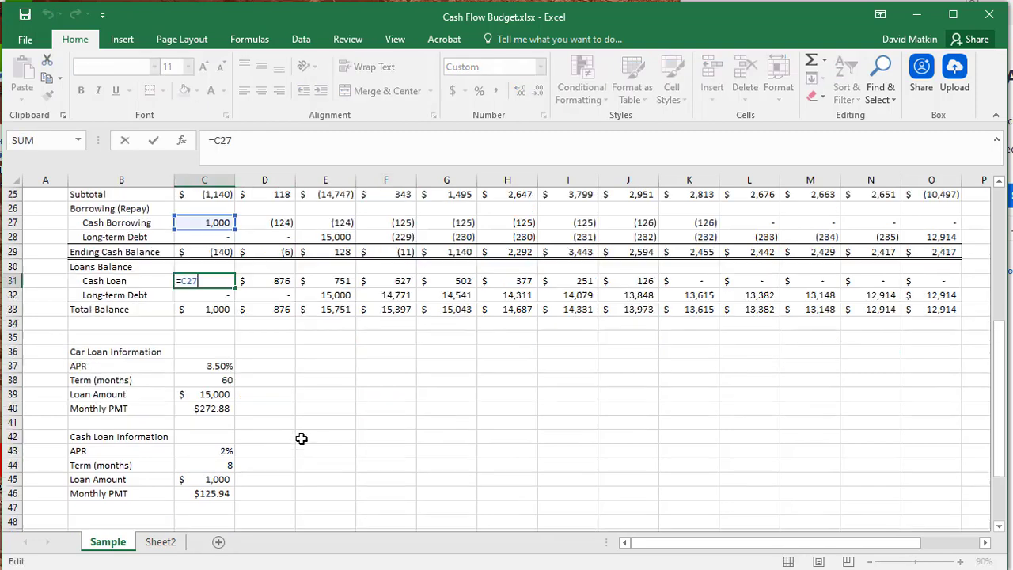
{"action": "scroll", "coordinate": [315, 409], "scroll_direction": "up", "scroll_amount": 2}
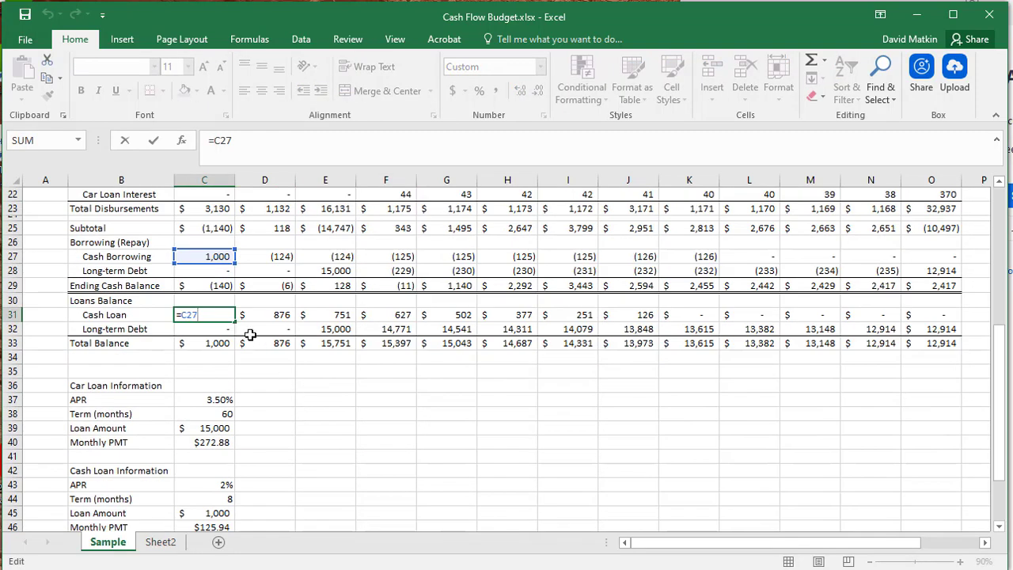
{"action": "key", "text": "Escape"}
{"action": "double_click", "coordinate": [225, 255]}
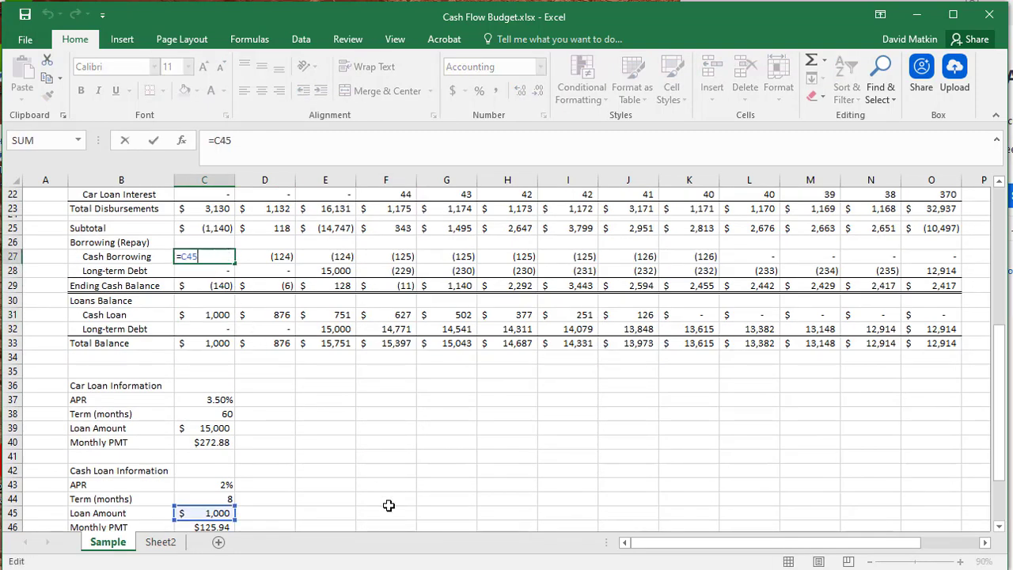
{"action": "key", "text": "Escape"}
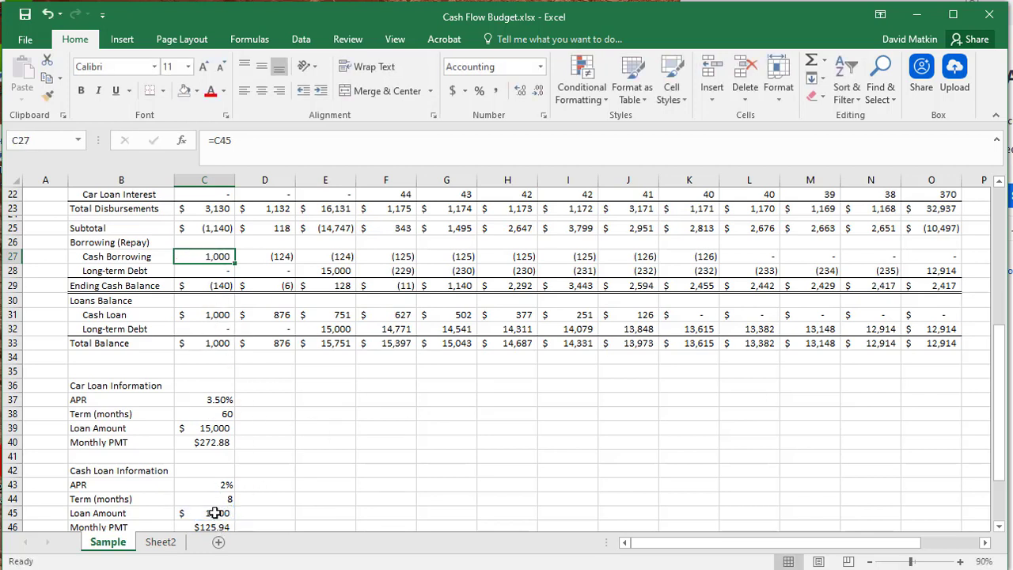
- Check the cash loan's Loan Amount and how January's Cash Loan and Cash Borrowing cells link back to it
{"action": "left_click", "coordinate": [217, 508]}
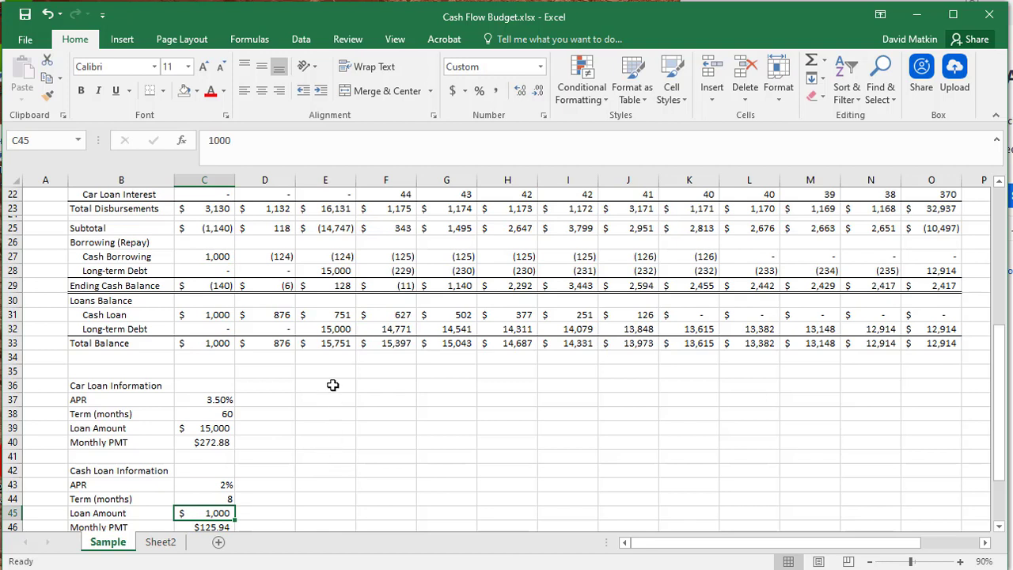
{"action": "left_click", "coordinate": [321, 468]}
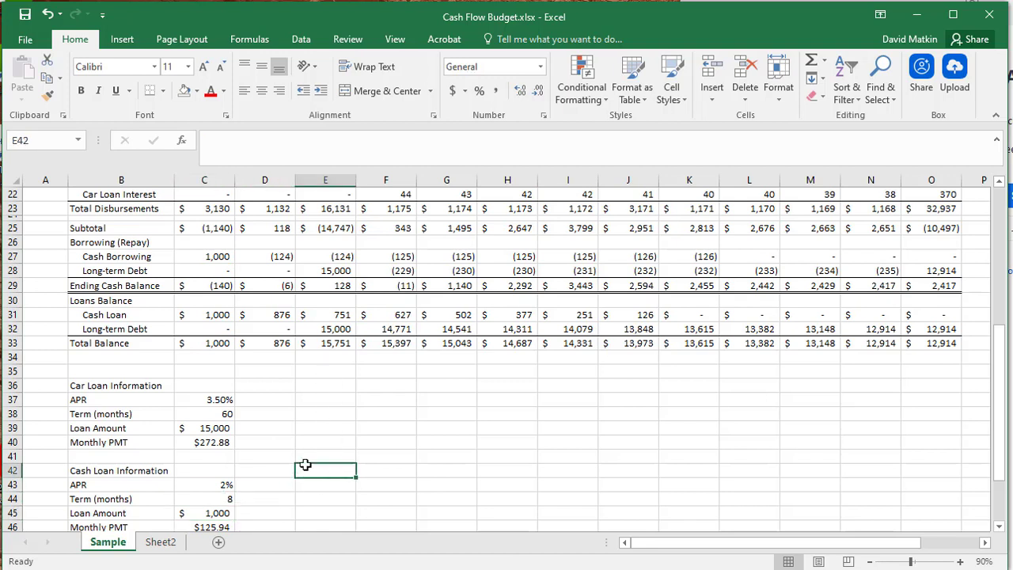
{"action": "left_click", "coordinate": [225, 314]}
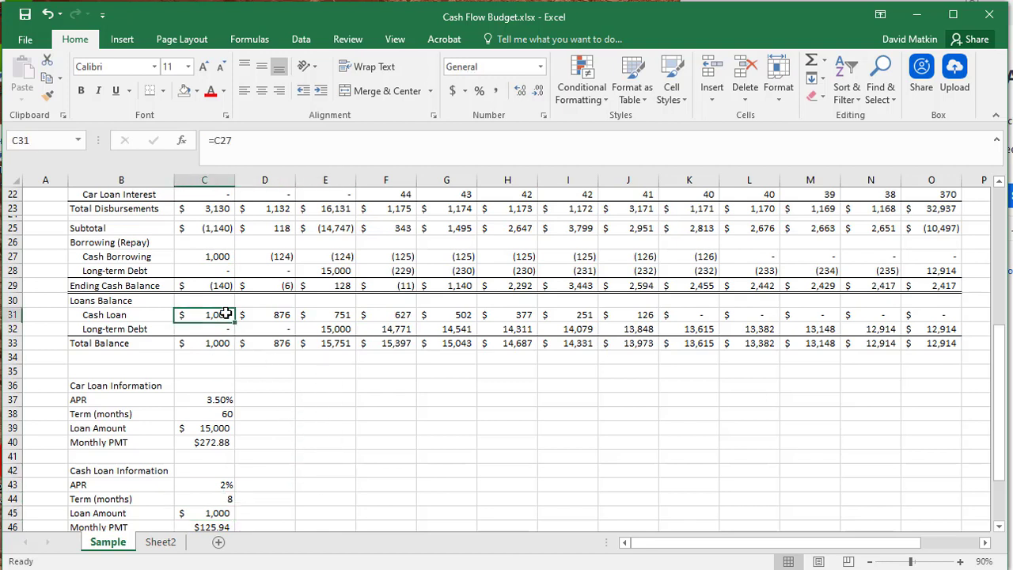
{"action": "left_click", "coordinate": [228, 257]}
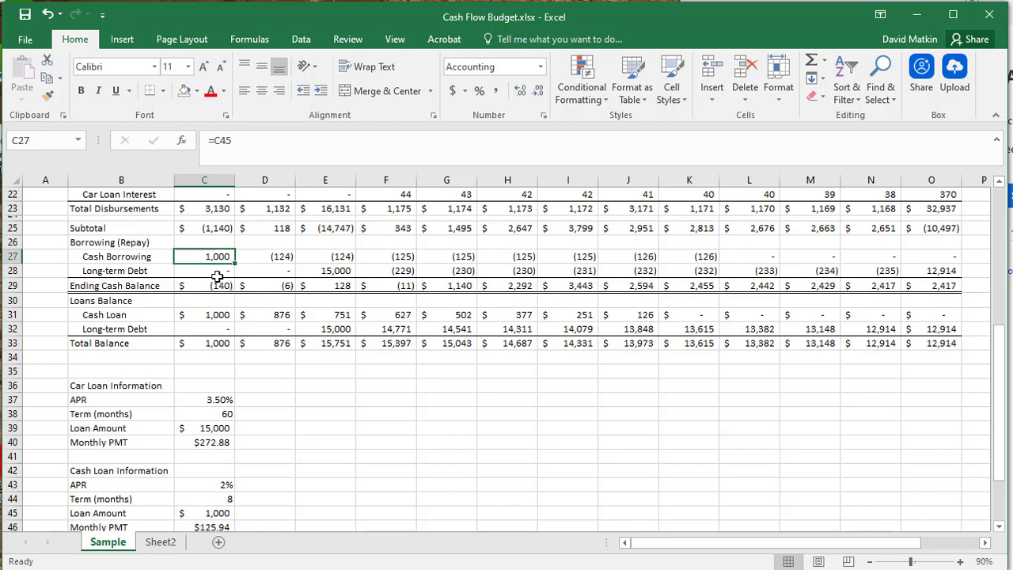
{"action": "double_click", "coordinate": [219, 259]}
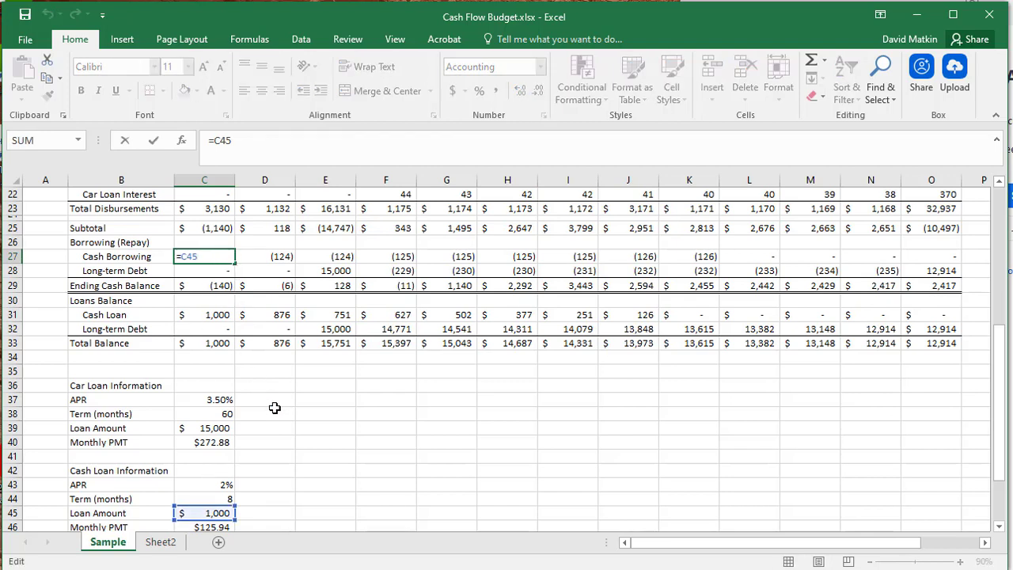
{"action": "key", "text": "Escape"}
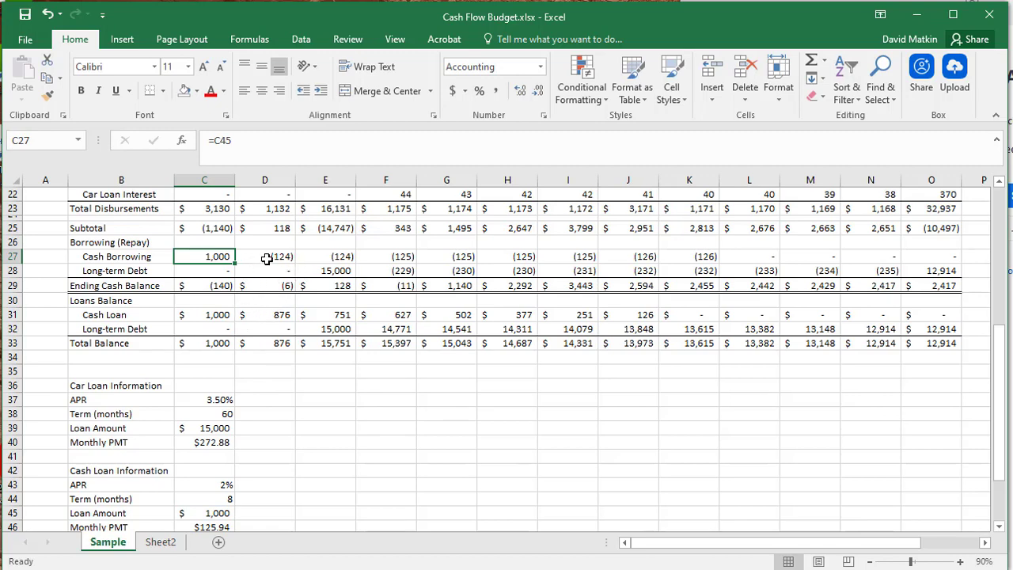
- Inspect February's Cash Loan Interest formula, including its value_if_false part, and fill it across the row through December
{"action": "scroll", "coordinate": [277, 297], "scroll_direction": "up", "scroll_amount": 1}
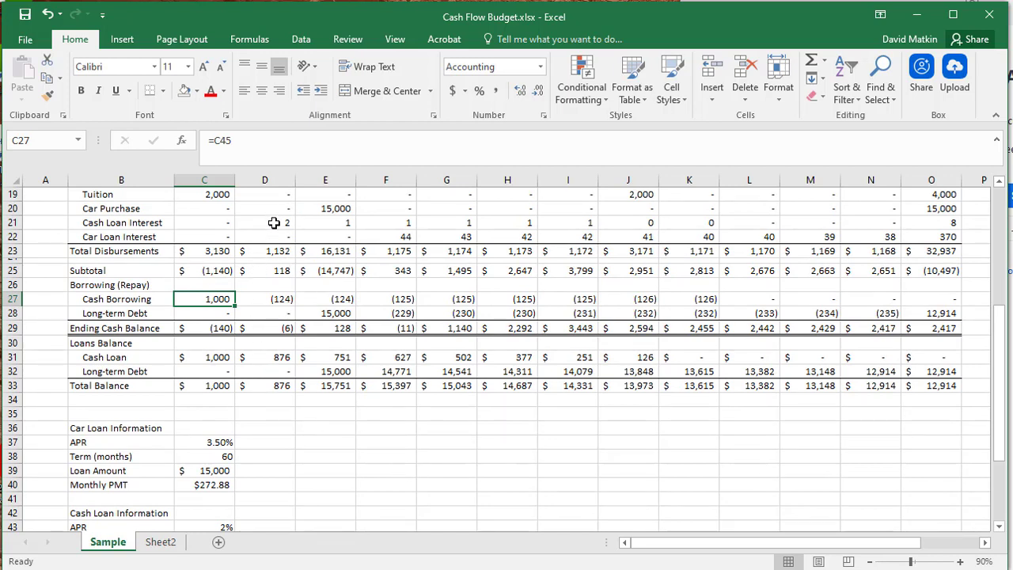
{"action": "left_click", "coordinate": [273, 223]}
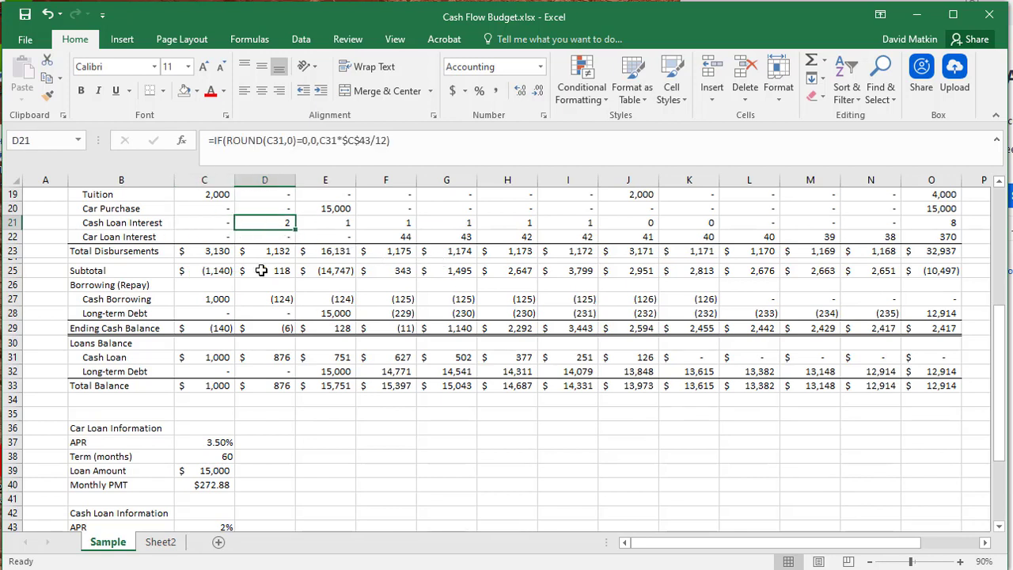
{"action": "double_click", "coordinate": [274, 222]}
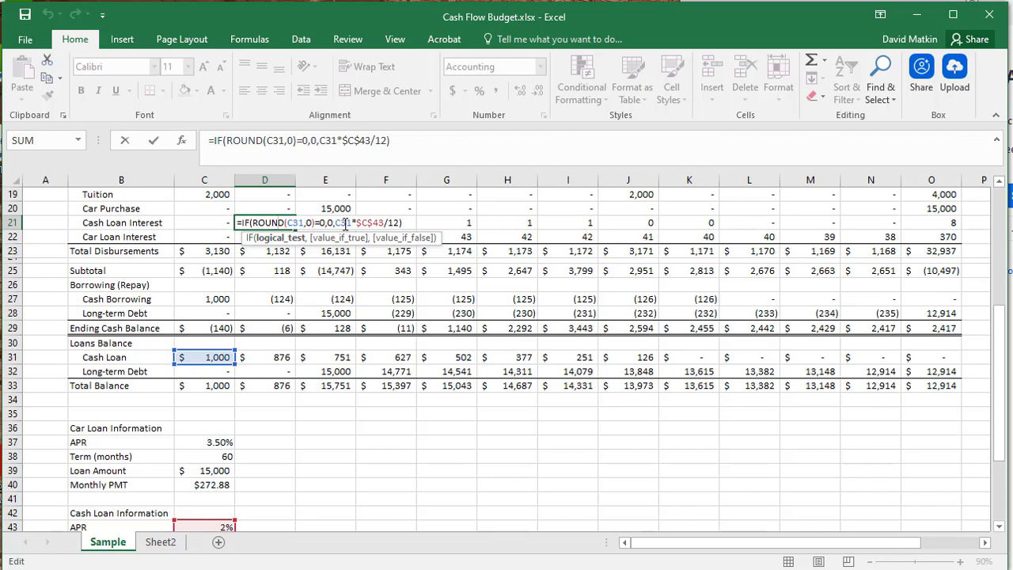
{"action": "left_click_drag", "start_coordinate": [337, 223], "coordinate": [401, 226]}
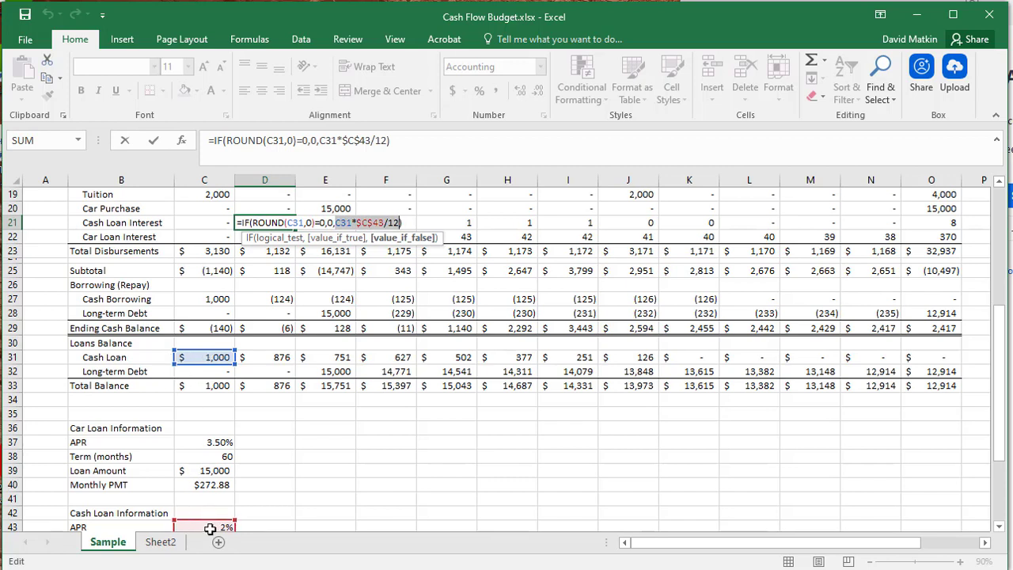
{"action": "key", "text": "ctrl+Return"}
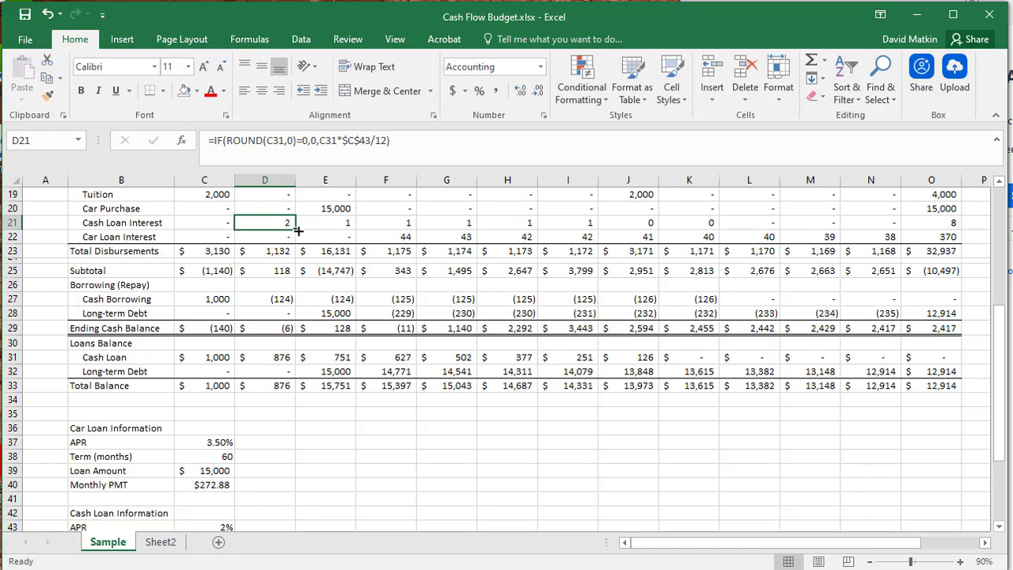
{"action": "left_click_drag", "start_coordinate": [298, 230], "coordinate": [898, 219]}
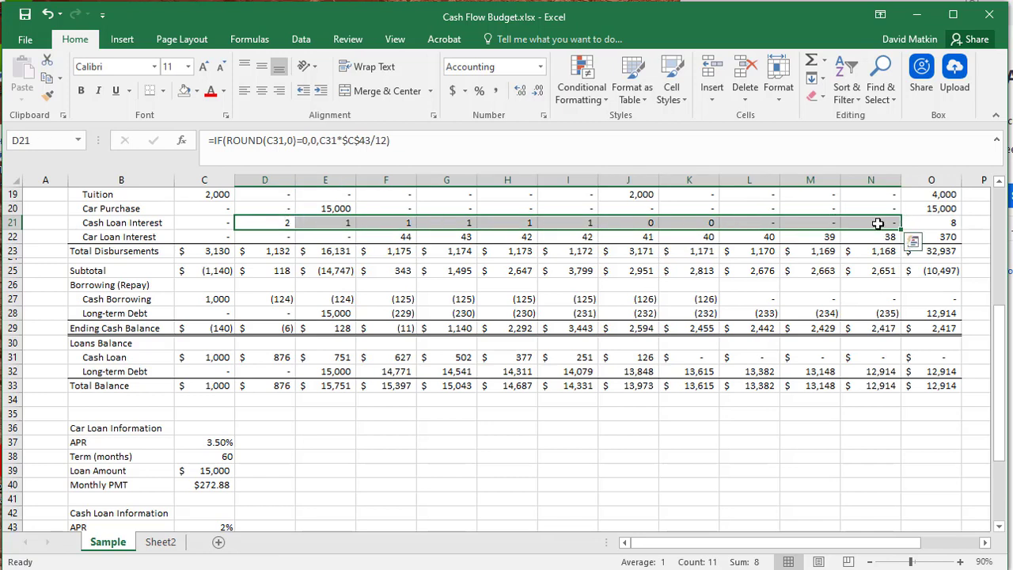
{"action": "left_click", "coordinate": [282, 486]}
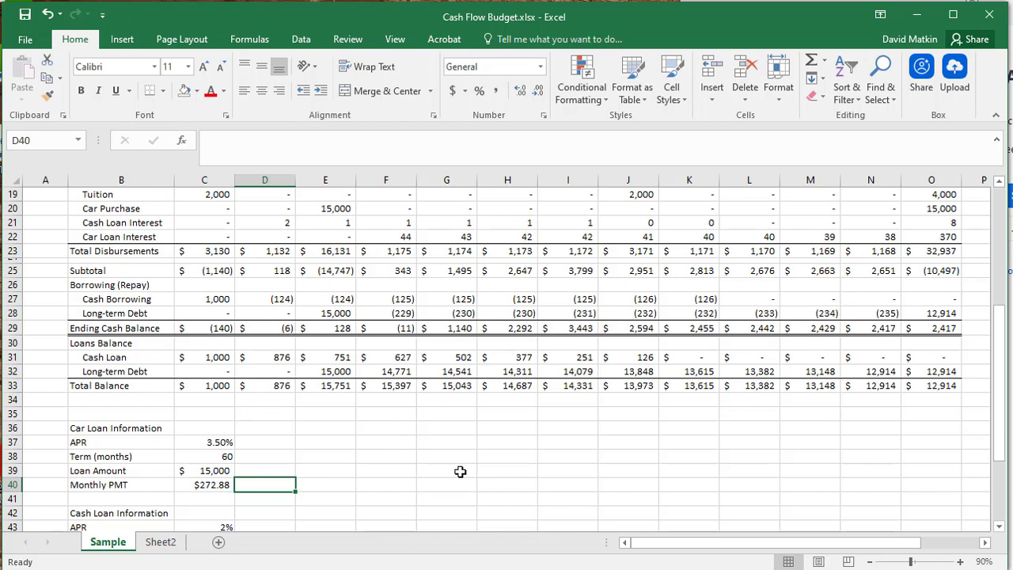
- Trace February's Cash Borrowing formula to the prior cash loan balance, the month's cash loan interest and the monthly payment, without changing it
{"action": "double_click", "coordinate": [286, 299]}
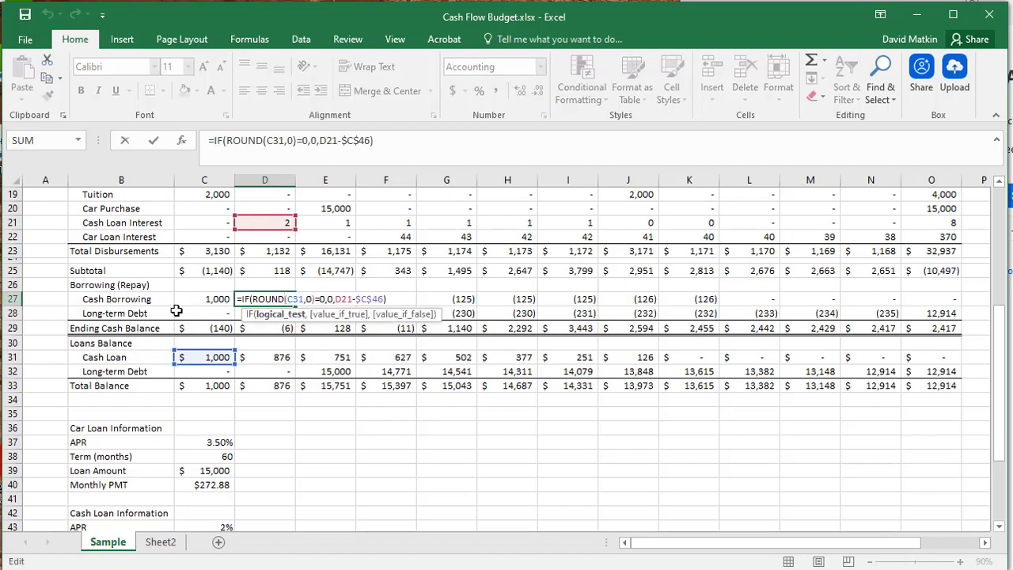
{"action": "key", "text": "Escape"}
{"action": "double_click", "coordinate": [264, 299]}
{"action": "left_click", "coordinate": [335, 299]}
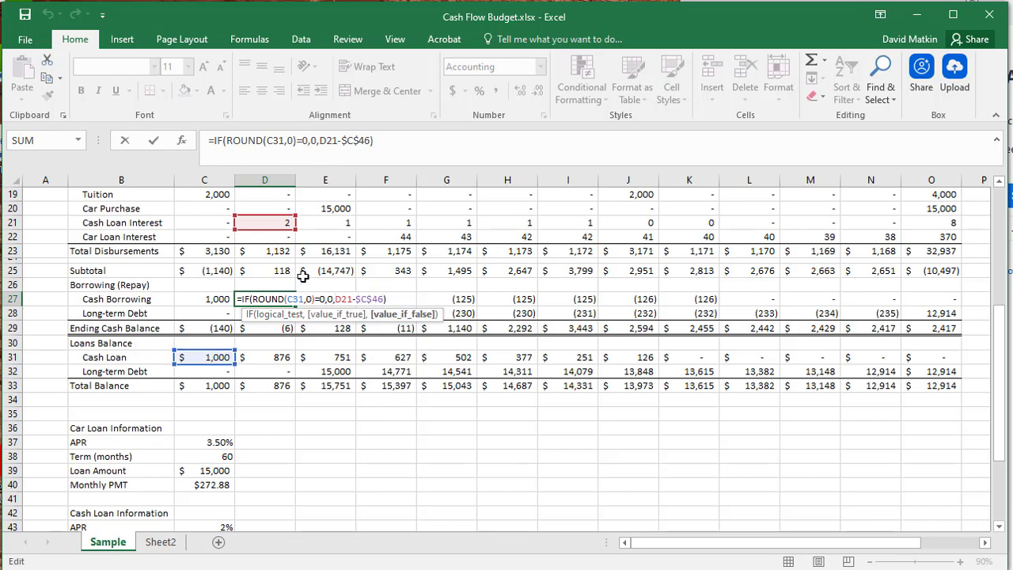
{"action": "scroll", "coordinate": [327, 418], "scroll_direction": "down", "scroll_amount": 1}
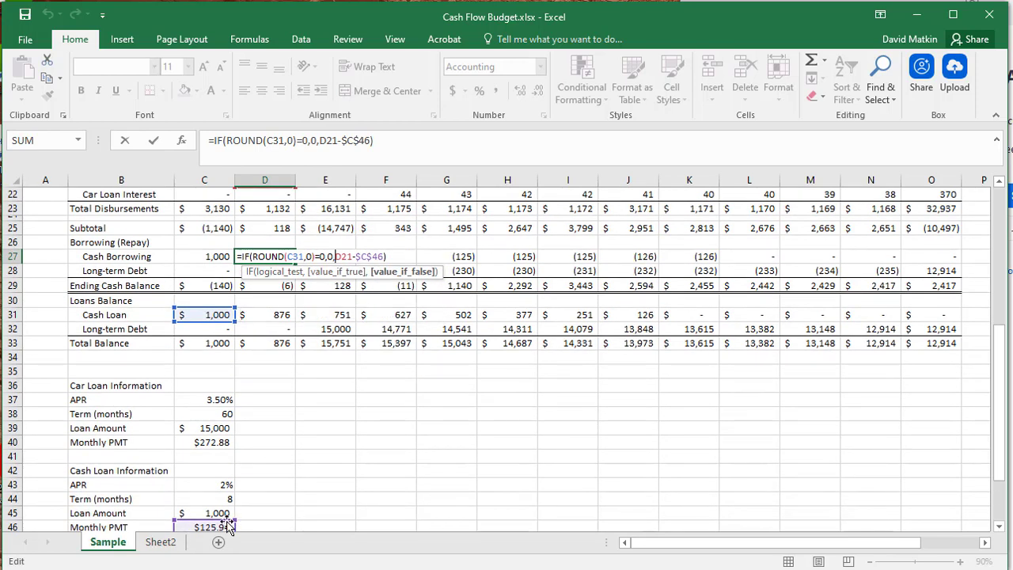
{"action": "scroll", "coordinate": [340, 393], "scroll_direction": "up", "scroll_amount": 1}
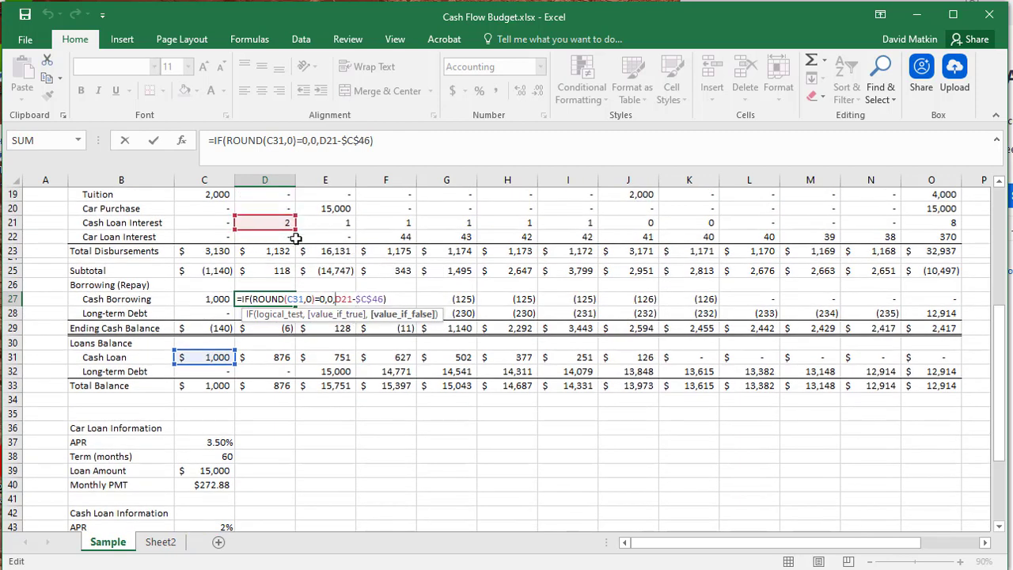
{"action": "key", "text": "ctrl+Return"}
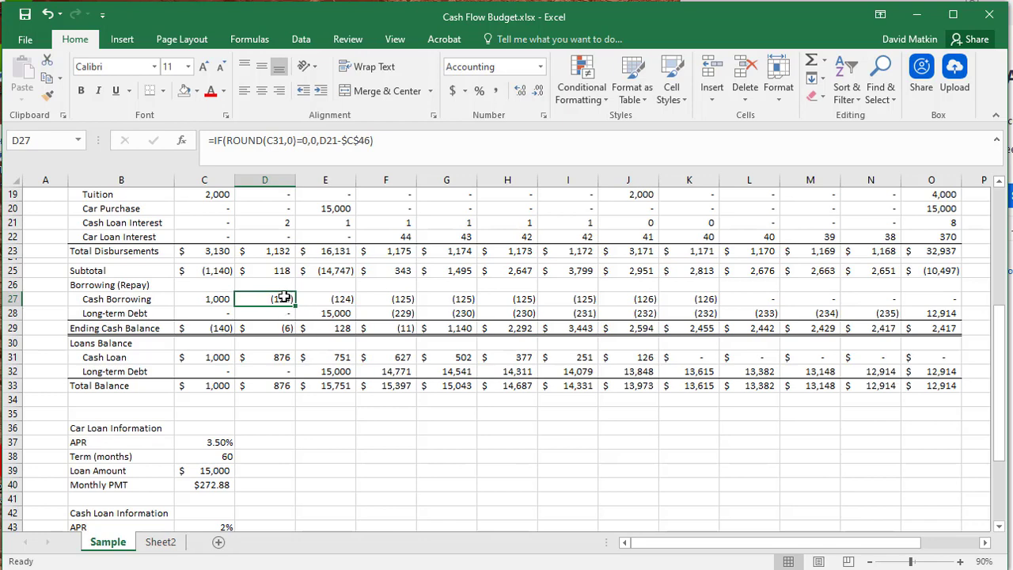
- Review the Cash Borrowing row across all months through the Total column
{"action": "scroll", "coordinate": [380, 451], "scroll_direction": "down", "scroll_amount": 1}
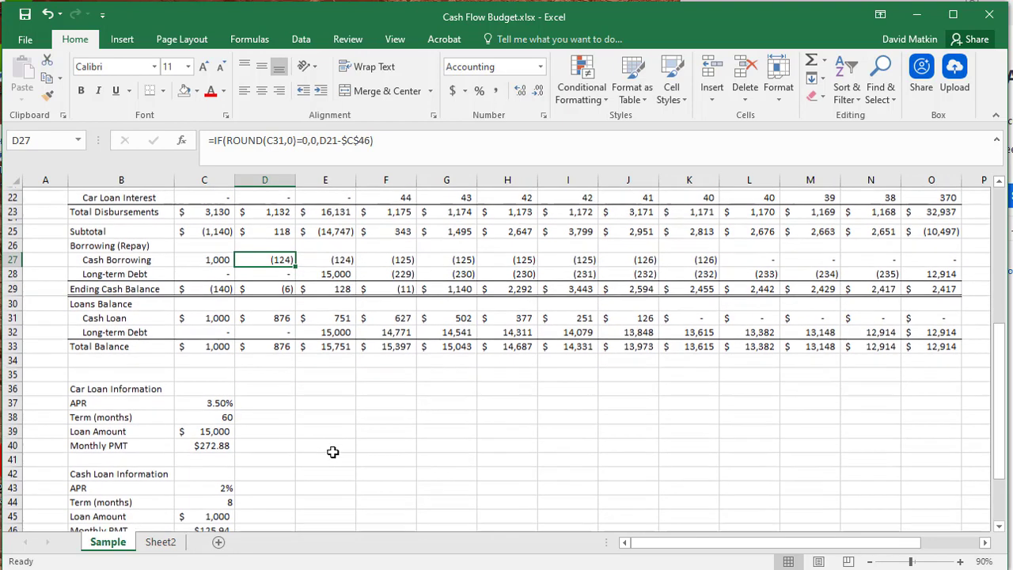
{"action": "left_click_drag", "start_coordinate": [151, 256], "coordinate": [961, 261]}
{"action": "left_click", "coordinate": [811, 400]}
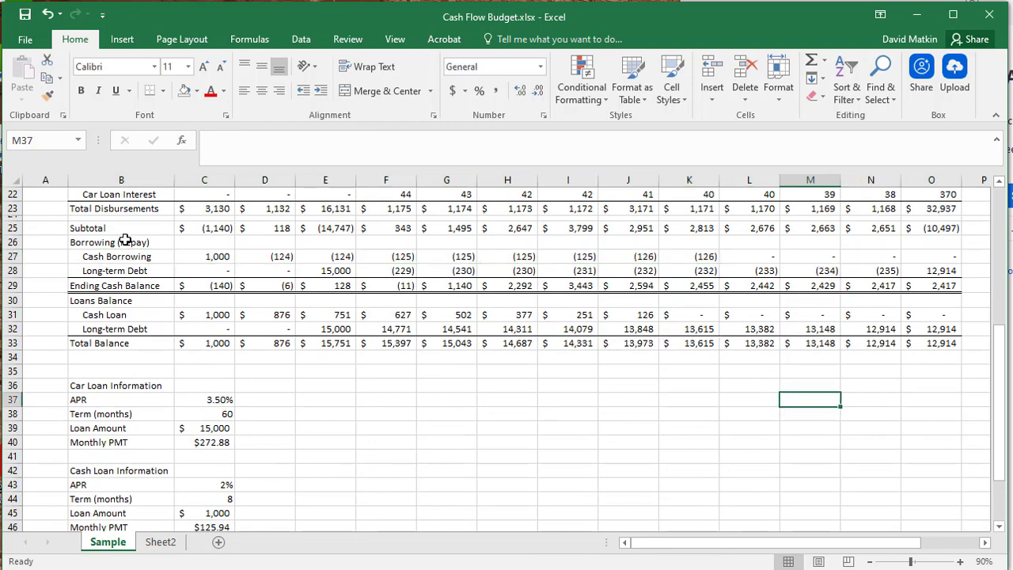
- Try cash loan terms of 6 and 3 months in the Cash Loan Information block
{"action": "left_click", "coordinate": [222, 499]}
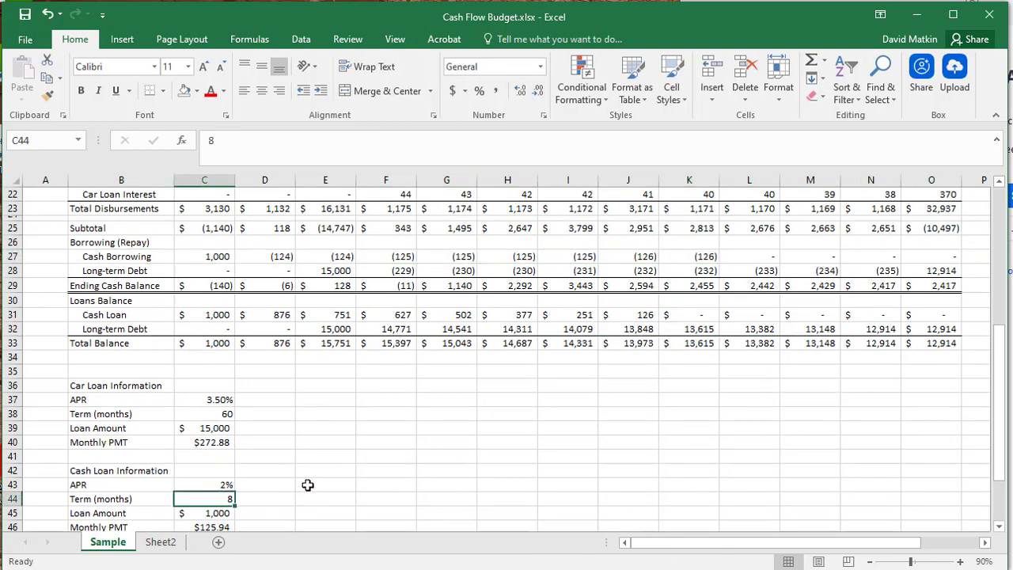
{"action": "type", "text": "6"}
{"action": "key", "text": "Return"}
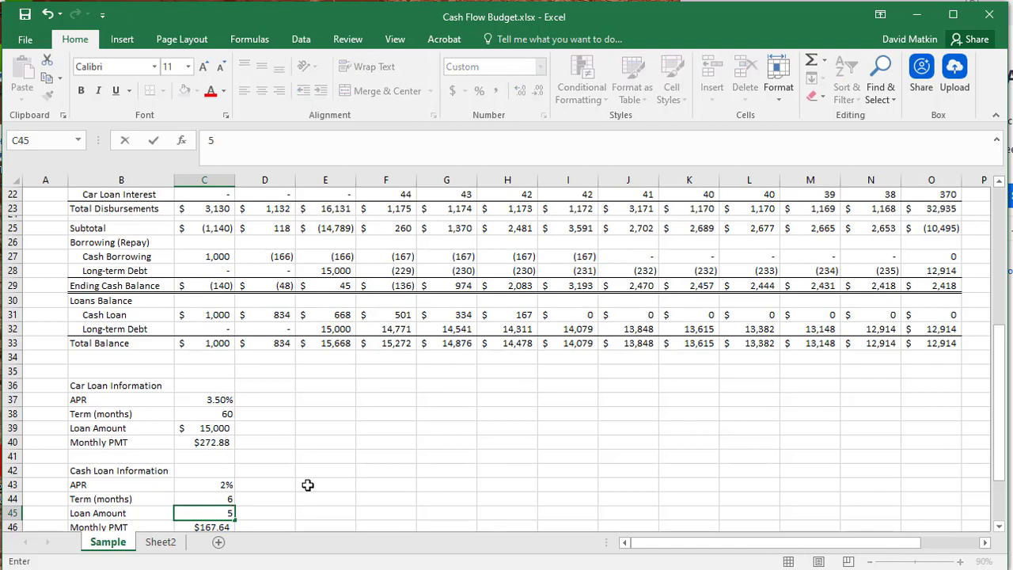
{"action": "key", "text": "Up"}
{"action": "type", "text": "3"}
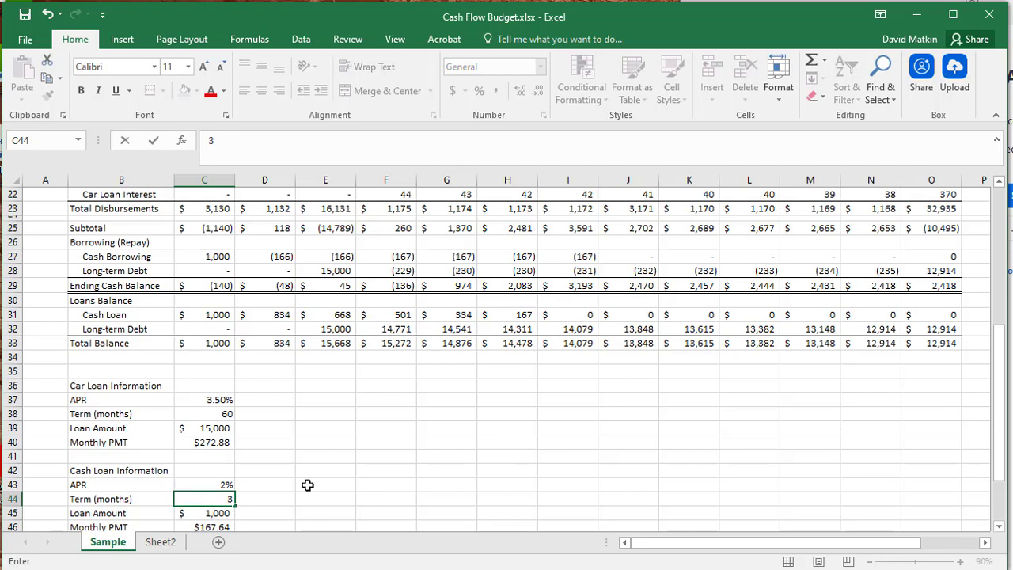
{"action": "key", "text": "Return"}
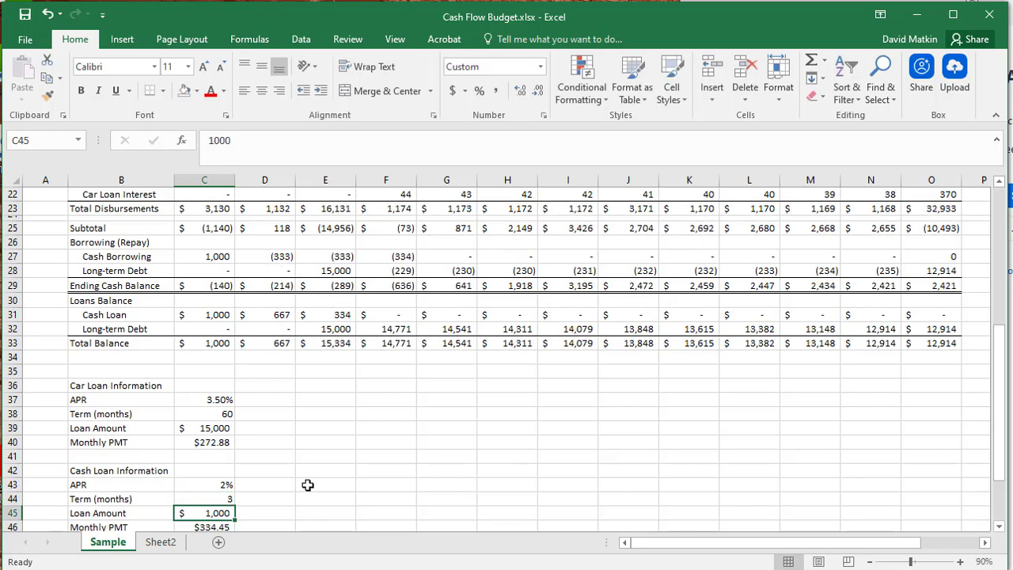
- Try a cash loan term of 10 months, and restore the term to 8 months
{"action": "key", "text": "Up"}
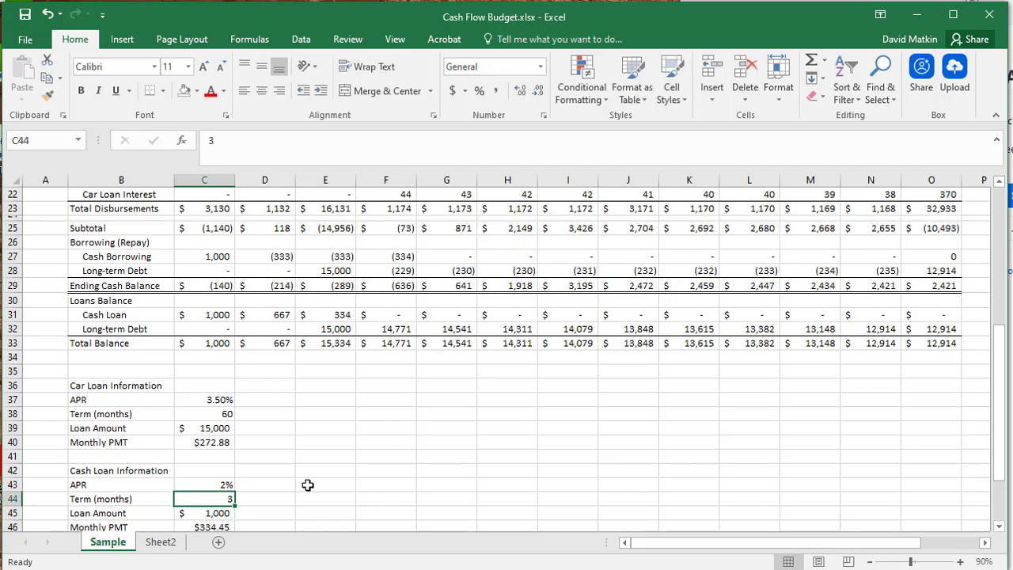
{"action": "type", "text": "10"}
{"action": "key", "text": "Return"}
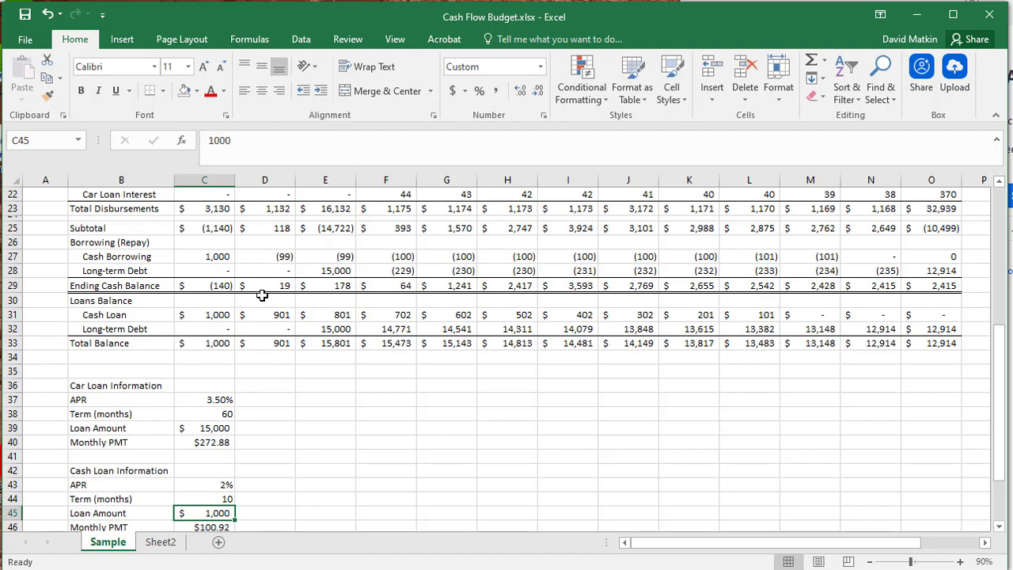
{"action": "key", "text": "Up"}
{"action": "type", "text": "8"}
{"action": "key", "text": "Return"}
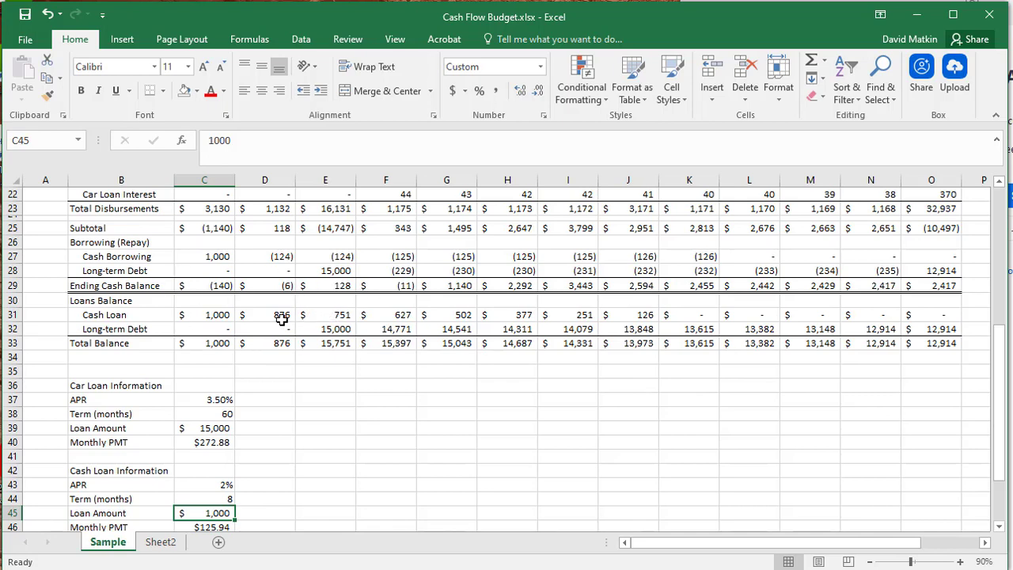
- Compare the Cash Loan Interest and Car Loan Interest rows with the Cash Borrowing and Long-term Debt rows across the year
{"action": "scroll", "coordinate": [242, 282], "scroll_direction": "up", "scroll_amount": 2}
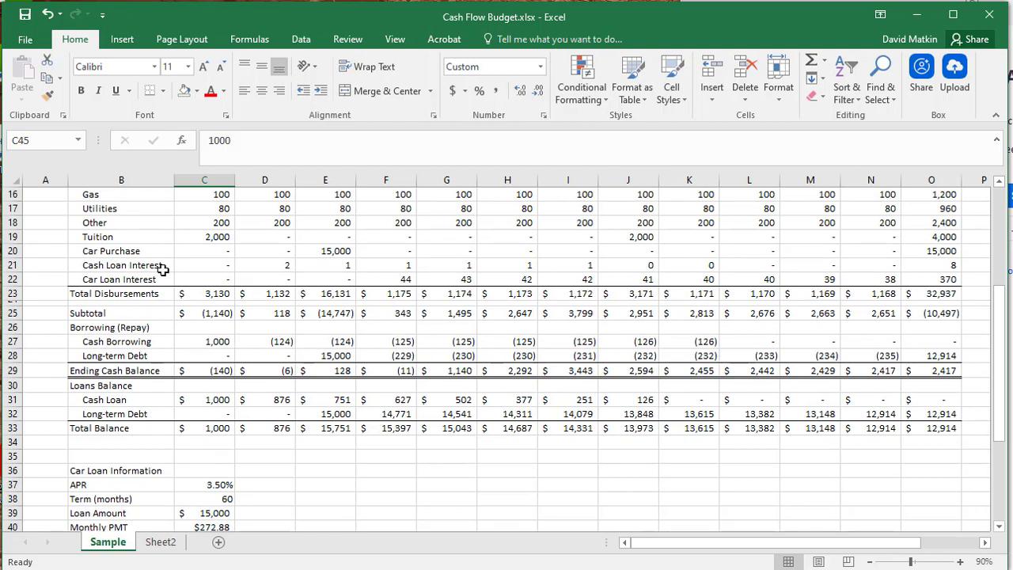
{"action": "left_click_drag", "start_coordinate": [153, 262], "coordinate": [917, 279]}
{"action": "scroll", "coordinate": [151, 310], "scroll_direction": "up", "scroll_amount": 2}
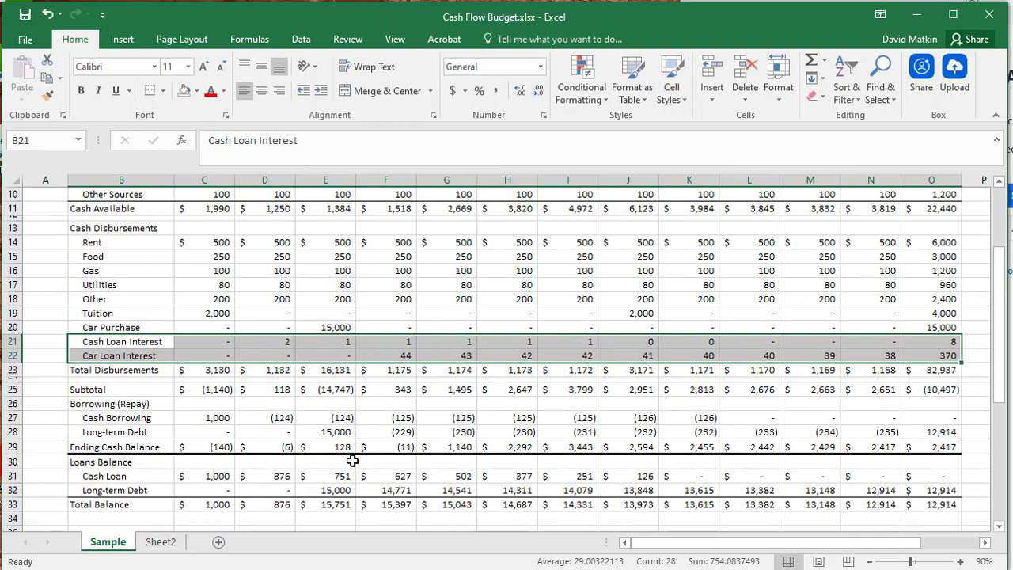
{"action": "scroll", "coordinate": [160, 455], "scroll_direction": "down", "scroll_amount": 1}
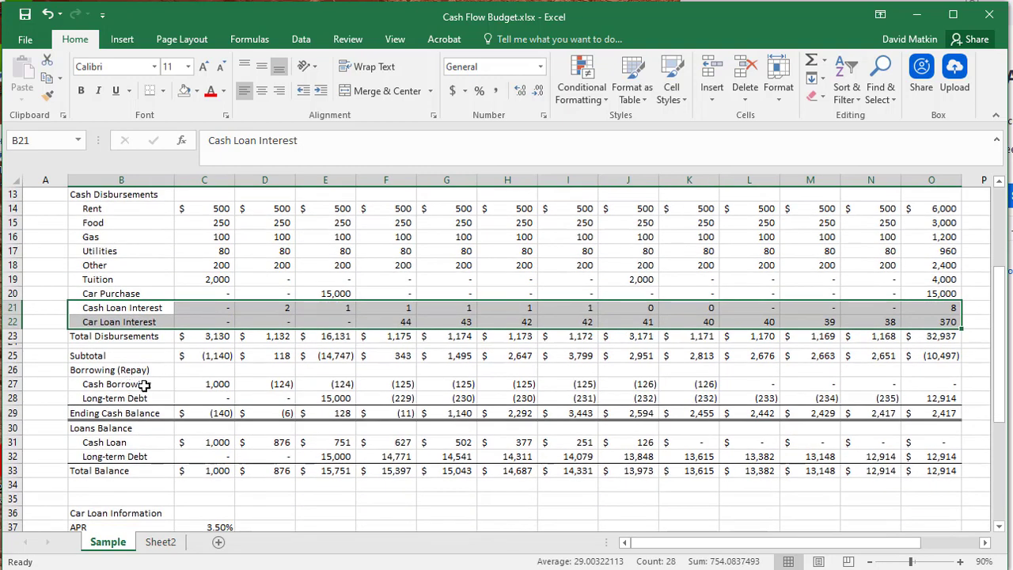
{"action": "left_click_drag", "start_coordinate": [151, 385], "coordinate": [926, 396]}
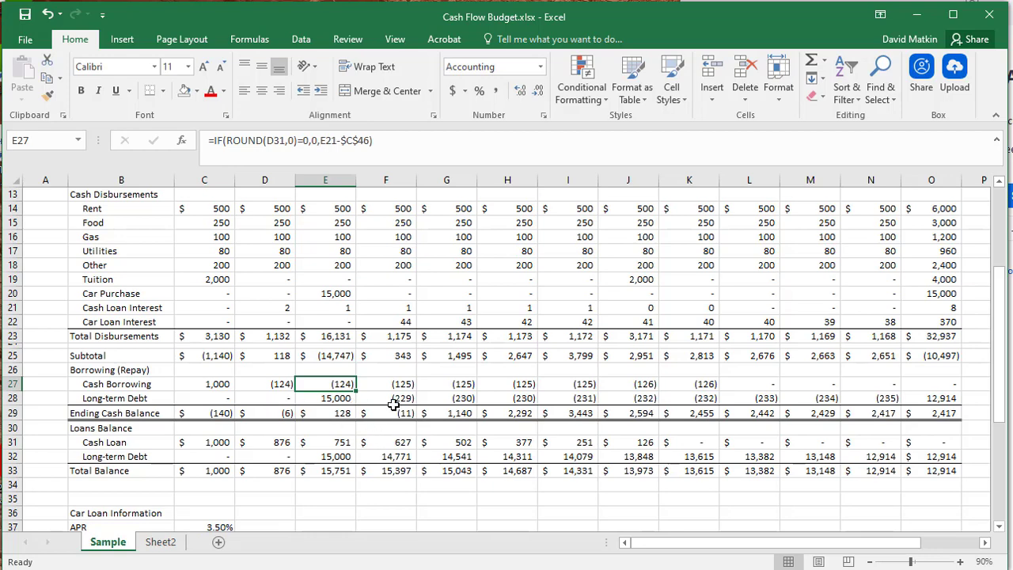
- Check the Work Hours per Month formulas for January through April
{"action": "scroll", "coordinate": [391, 408], "scroll_direction": "up", "scroll_amount": 4}
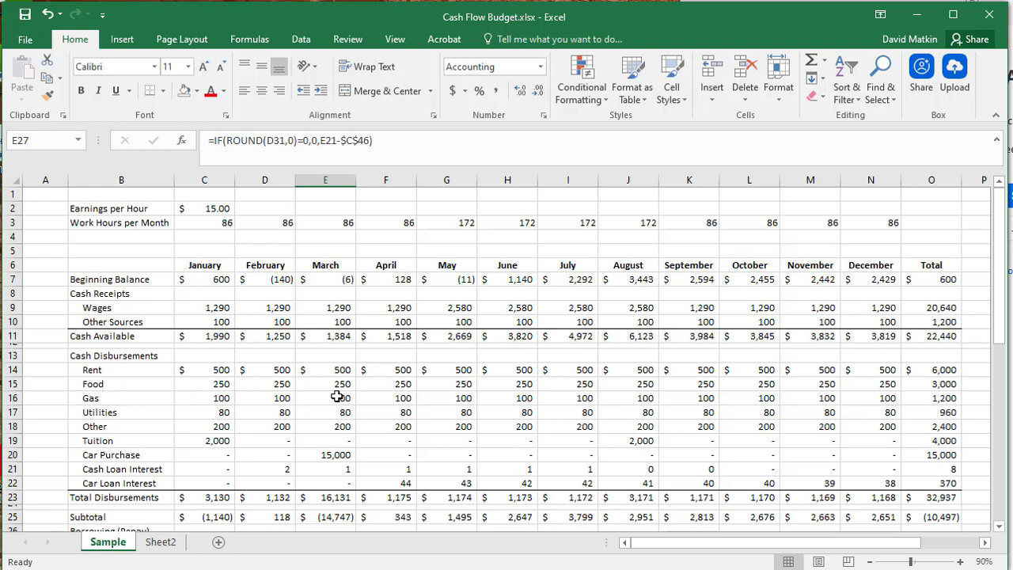
{"action": "left_click", "coordinate": [215, 222]}
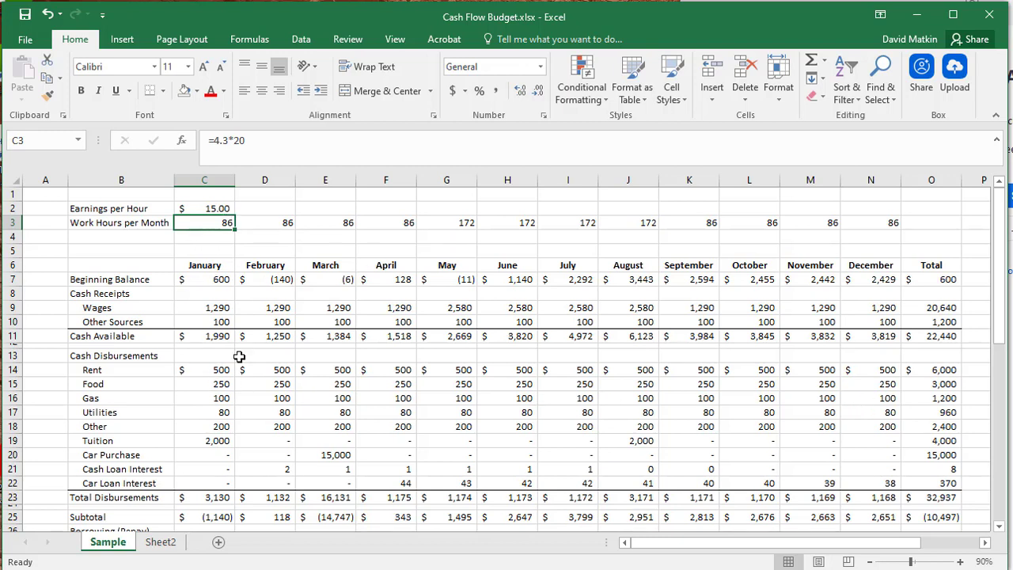
{"action": "left_click", "coordinate": [253, 225]}
{"action": "left_click", "coordinate": [316, 226]}
{"action": "left_click", "coordinate": [381, 225]}
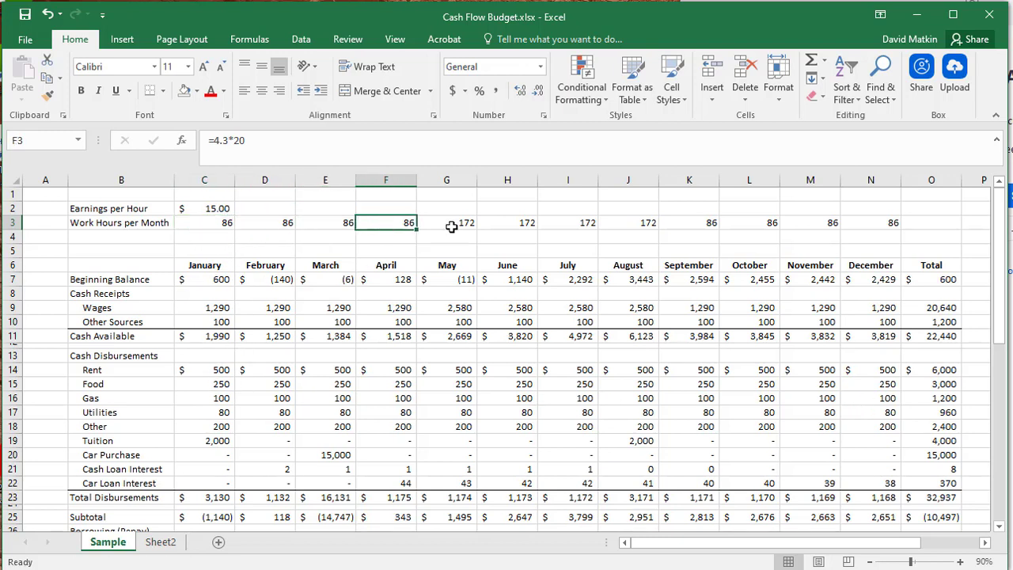
{"action": "left_click", "coordinate": [470, 399]}
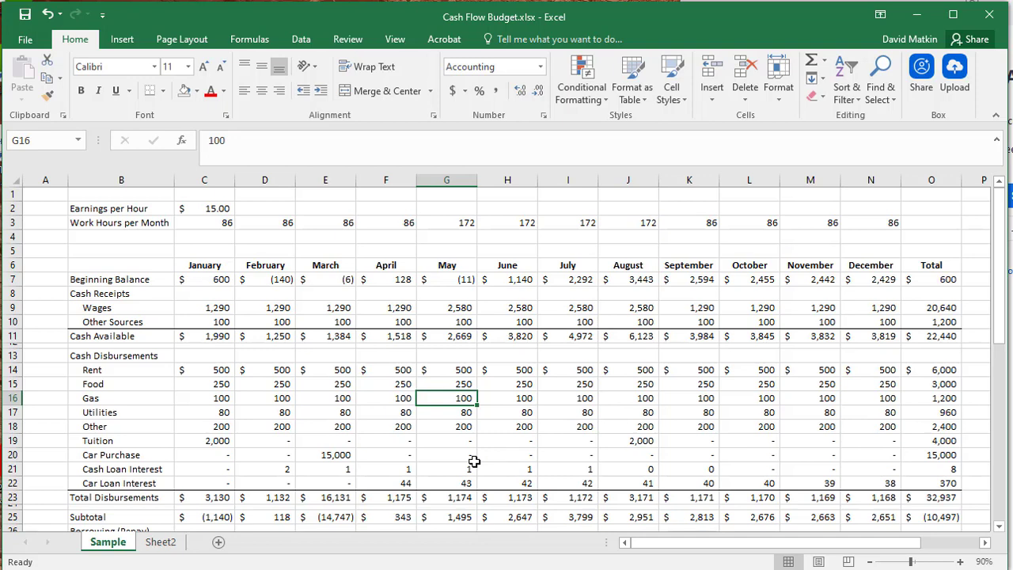
- Check the Earnings per Hour assumption above the monthly budget
{"action": "scroll", "coordinate": [473, 462], "scroll_direction": "down", "scroll_amount": 1}
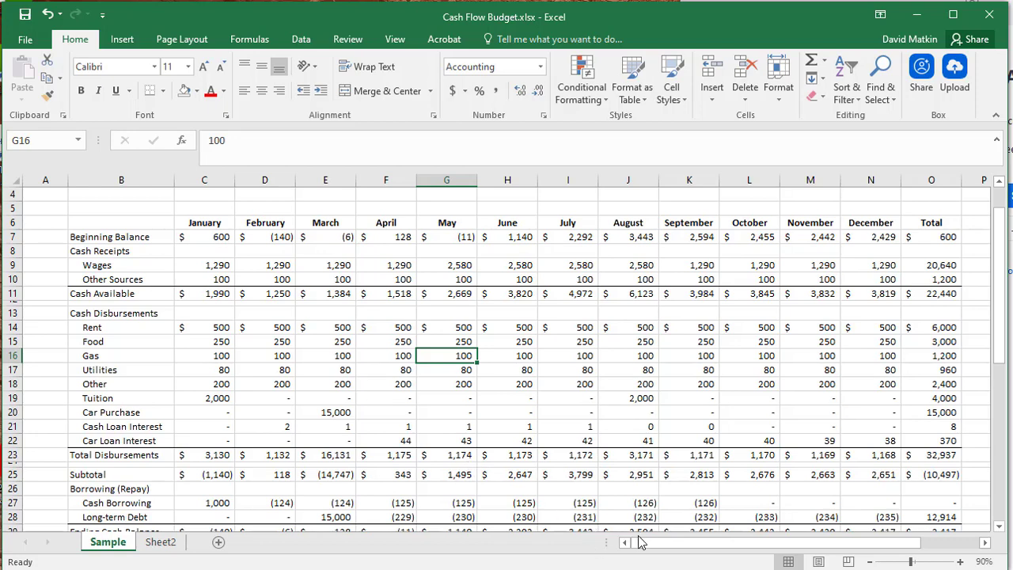
{"action": "scroll", "coordinate": [622, 436], "scroll_direction": "up", "scroll_amount": 1}
{"action": "left_click", "coordinate": [219, 208]}
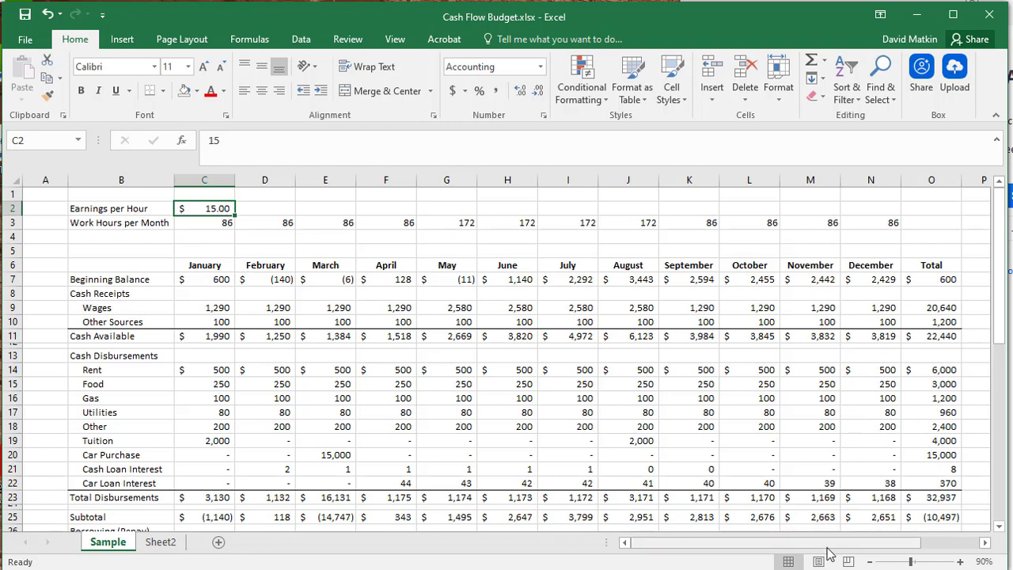
- Check the Ending Cash Balance formula in the Total column and zoom out to 70% to view the BE Price calculations beside the budget
{"action": "left_click_drag", "start_coordinate": [830, 548], "coordinate": [882, 546]}
{"action": "scroll", "coordinate": [839, 408], "scroll_direction": "down", "scroll_amount": 3}
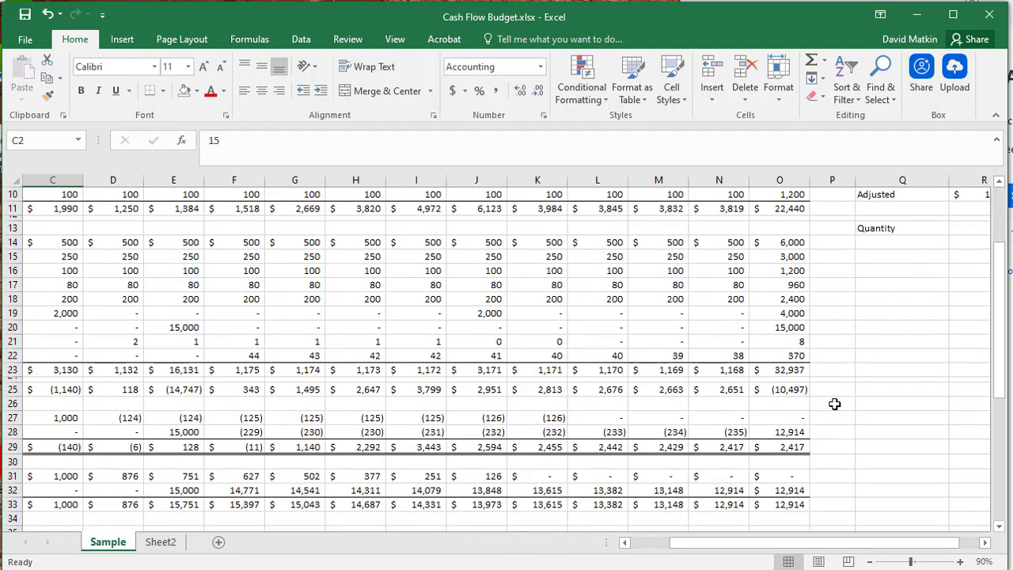
{"action": "left_click", "coordinate": [800, 443]}
{"action": "scroll", "coordinate": [799, 443], "scroll_direction": "up", "scroll_amount": 2}
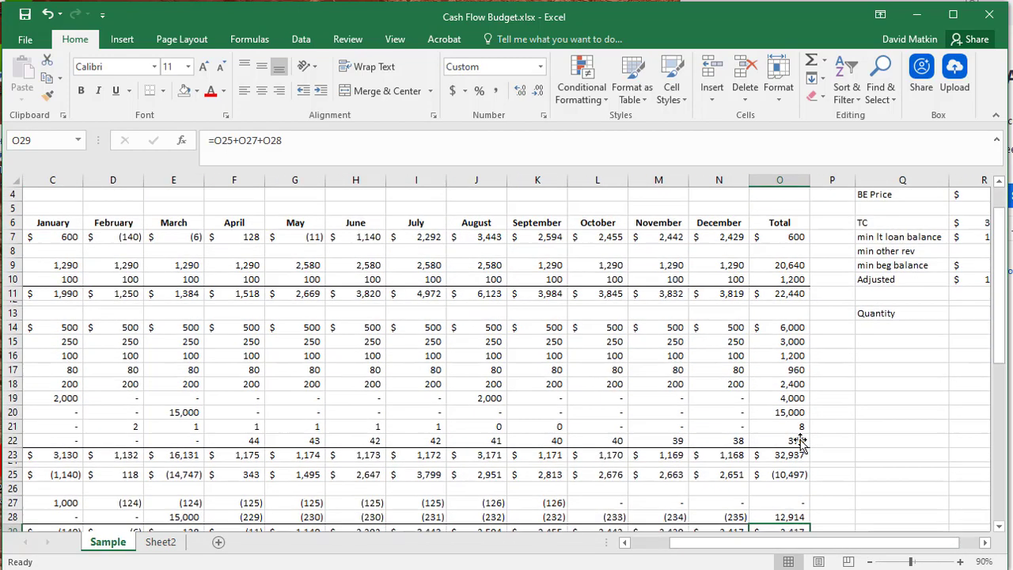
{"action": "scroll", "coordinate": [800, 444], "scroll_direction": "down", "scroll_amount": 1}
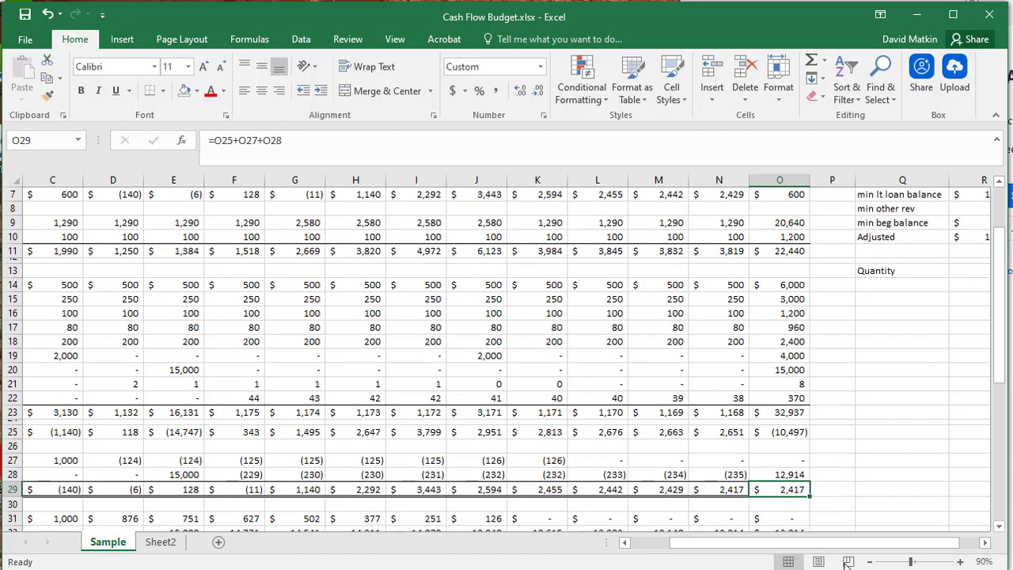
{"action": "left_click", "coordinate": [870, 561]}
{"action": "left_click", "coordinate": [870, 561]}
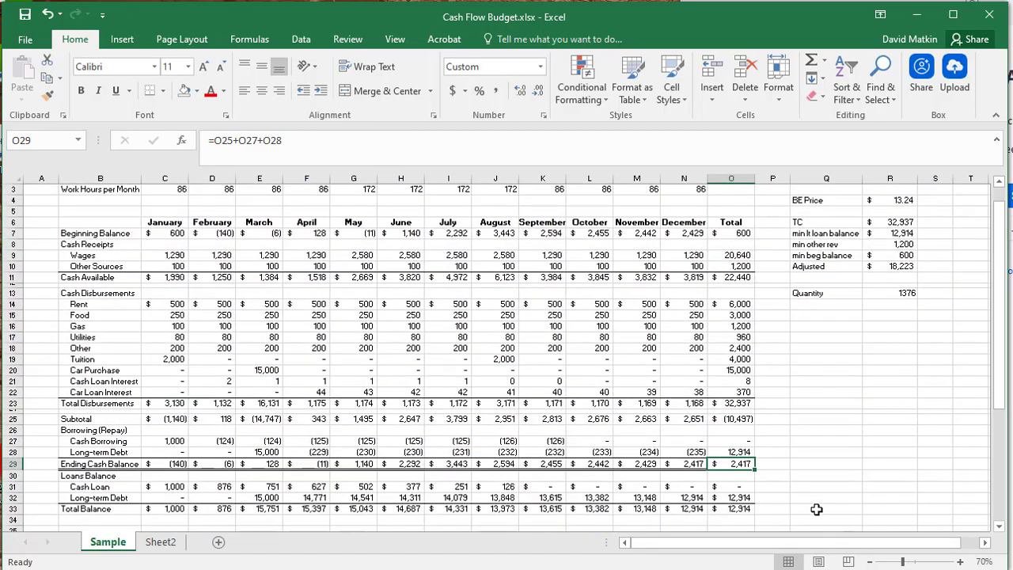
- Look over the BE Price calculation block beside the budget, from BE Price to Quantity
{"action": "left_click", "coordinate": [845, 339]}
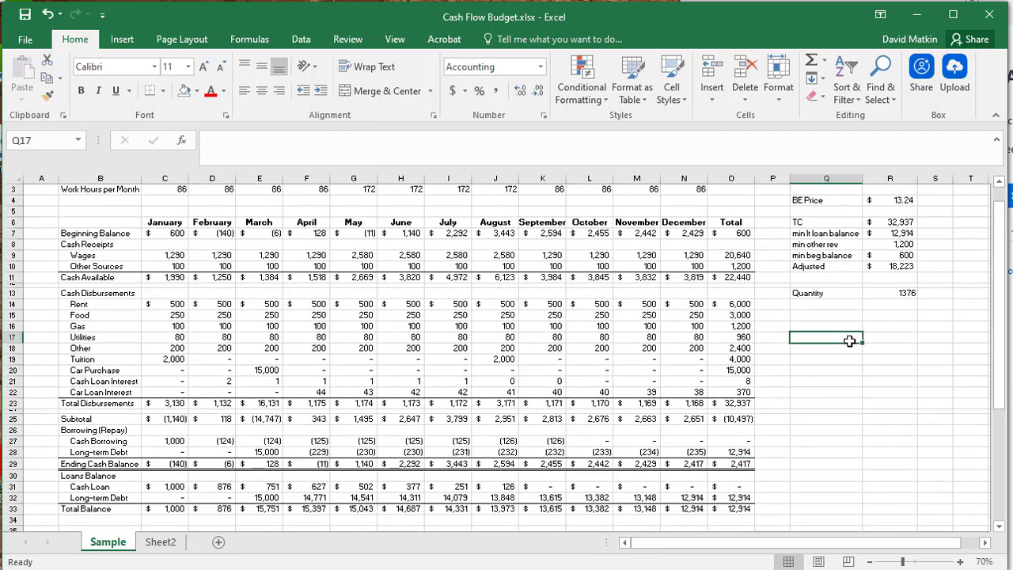
{"action": "scroll", "coordinate": [849, 347], "scroll_direction": "up", "scroll_amount": 1}
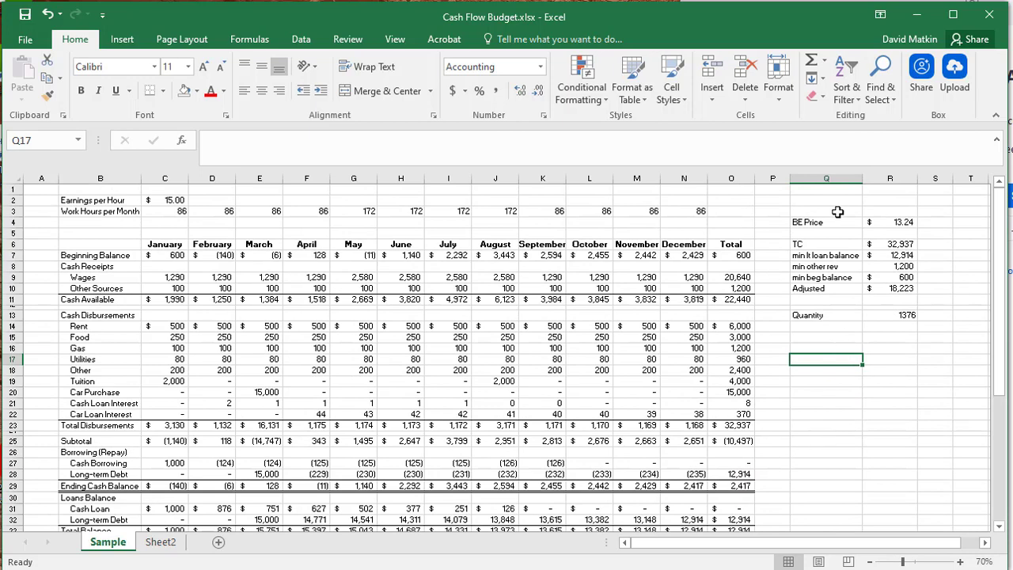
{"action": "left_click_drag", "start_coordinate": [837, 210], "coordinate": [923, 334]}
{"action": "left_click", "coordinate": [911, 348]}
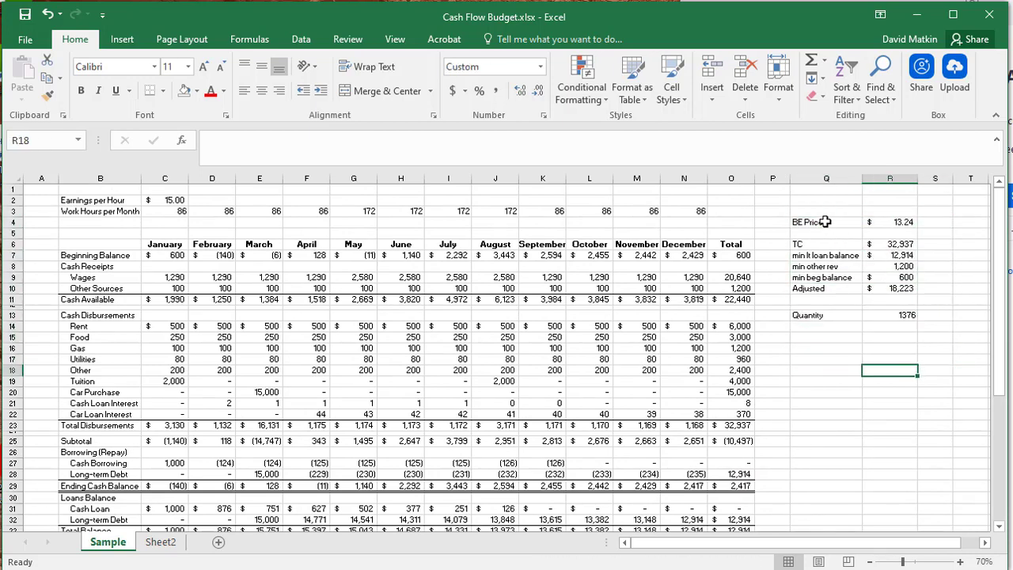
{"action": "left_click_drag", "start_coordinate": [815, 220], "coordinate": [916, 335]}
{"action": "left_click", "coordinate": [894, 404]}
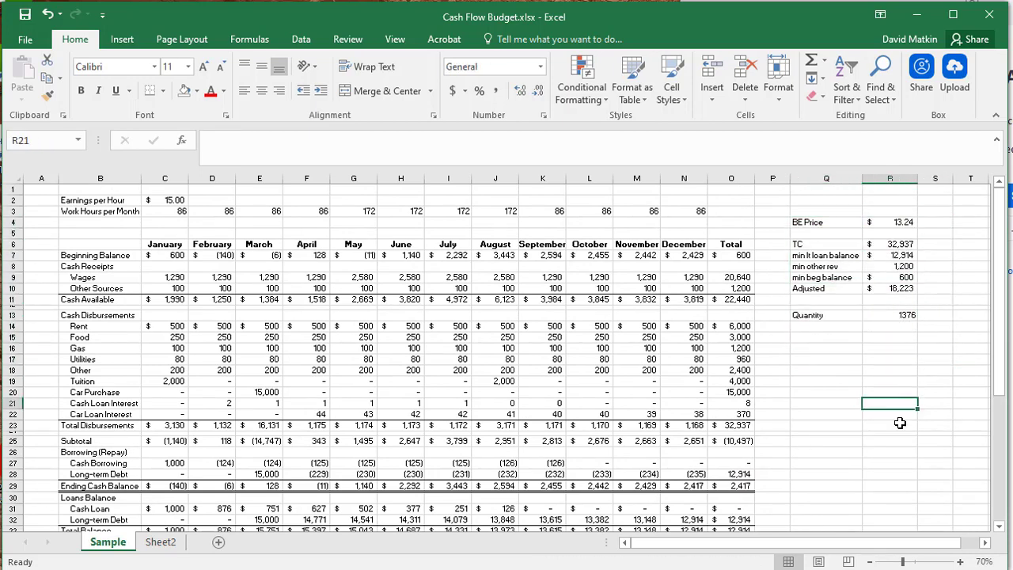
- Run Goal Seek to bring the Total column's Ending Cash Balance in O29 to 0 by changing the Earnings per Hour in C2
{"action": "left_click", "coordinate": [739, 483]}
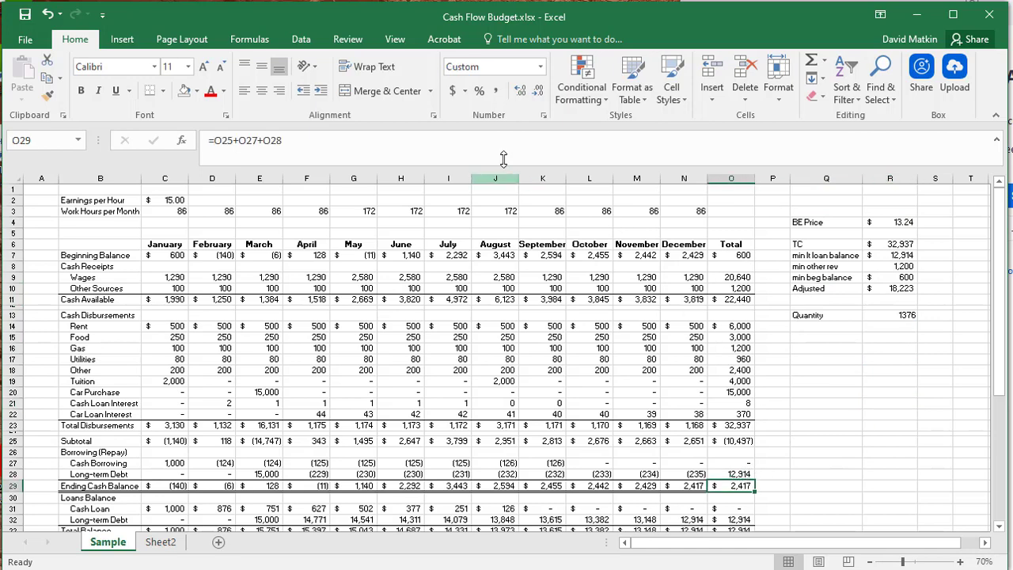
{"action": "left_click", "coordinate": [344, 40]}
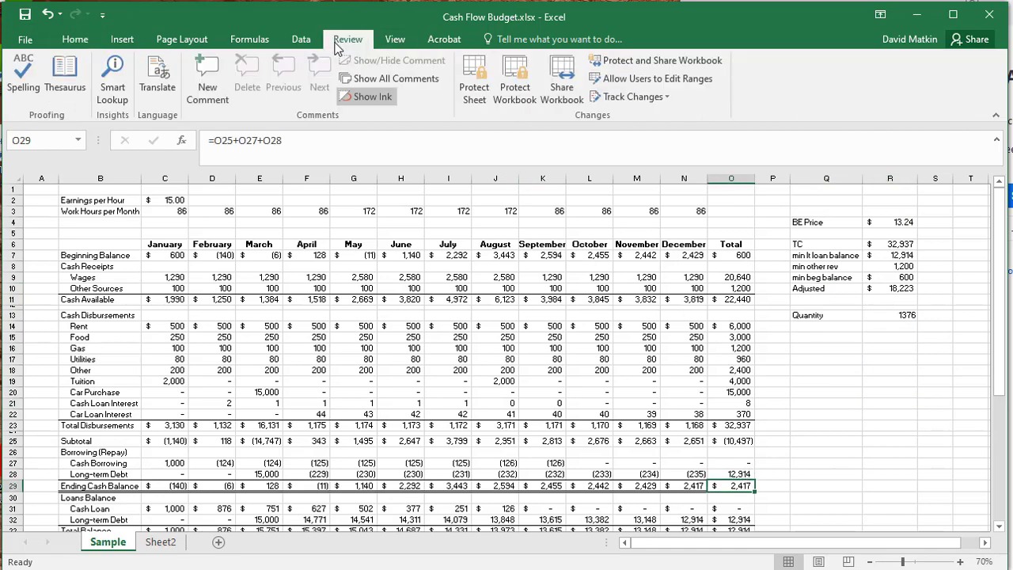
{"action": "left_click", "coordinate": [301, 41]}
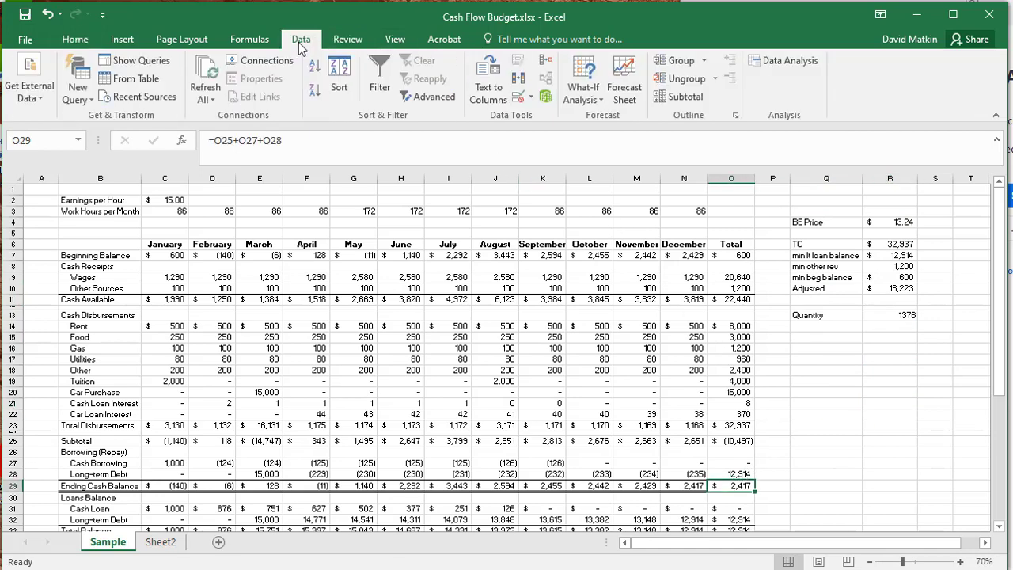
{"action": "left_click", "coordinate": [583, 89]}
{"action": "left_click", "coordinate": [611, 135]}
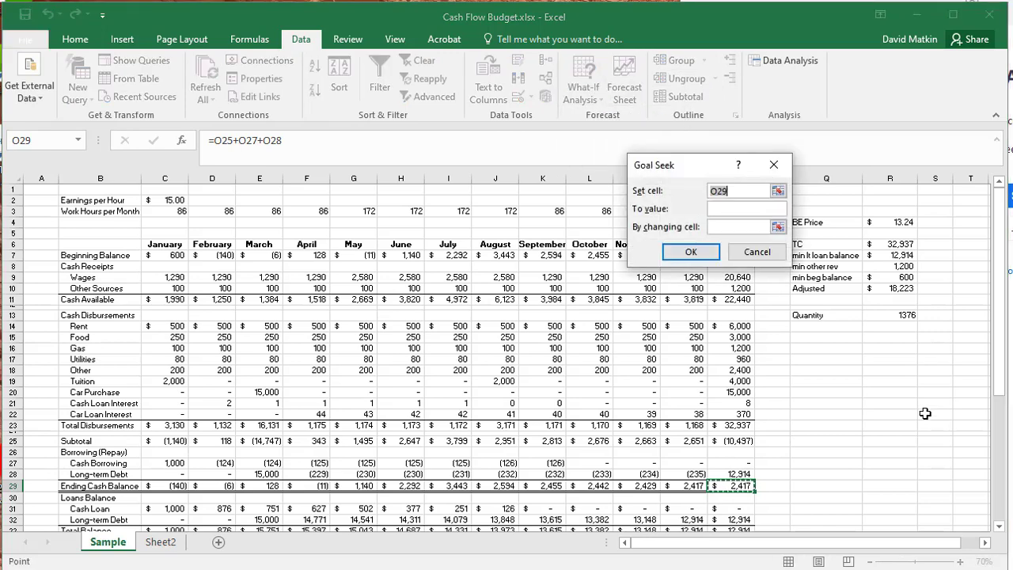
{"action": "left_click", "coordinate": [744, 209]}
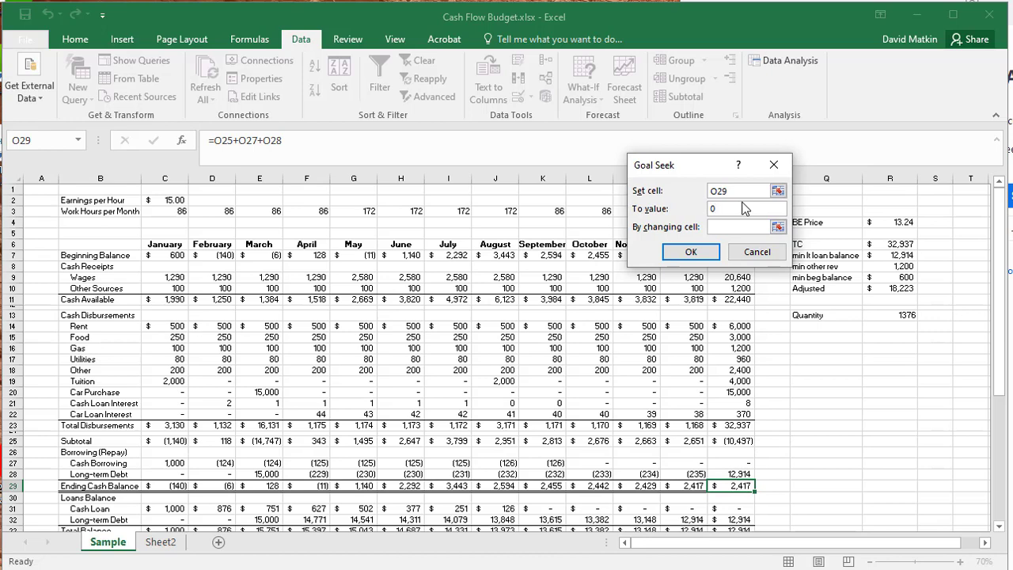
{"action": "left_click", "coordinate": [778, 227]}
{"action": "left_click", "coordinate": [167, 200]}
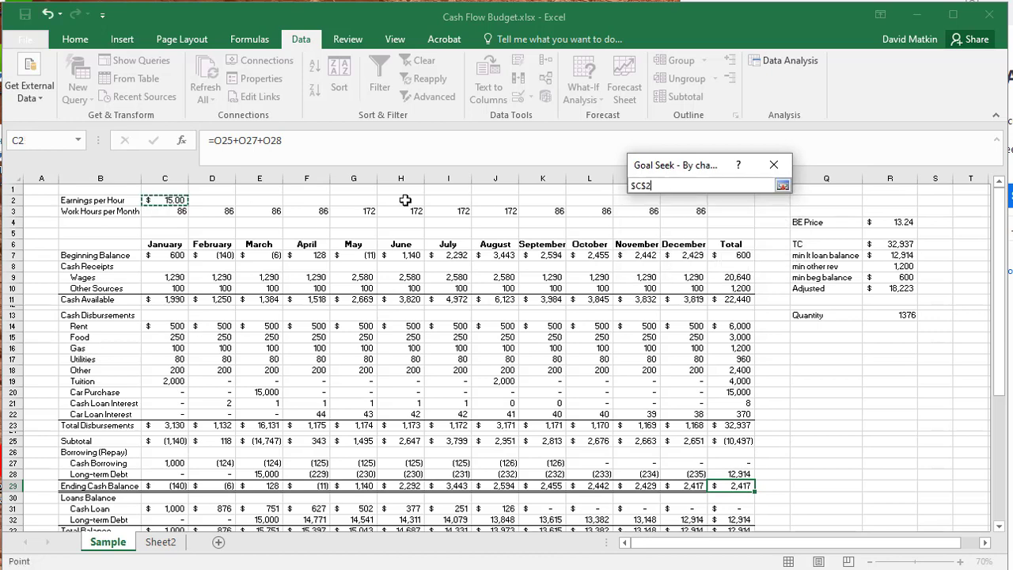
{"action": "left_click", "coordinate": [783, 185]}
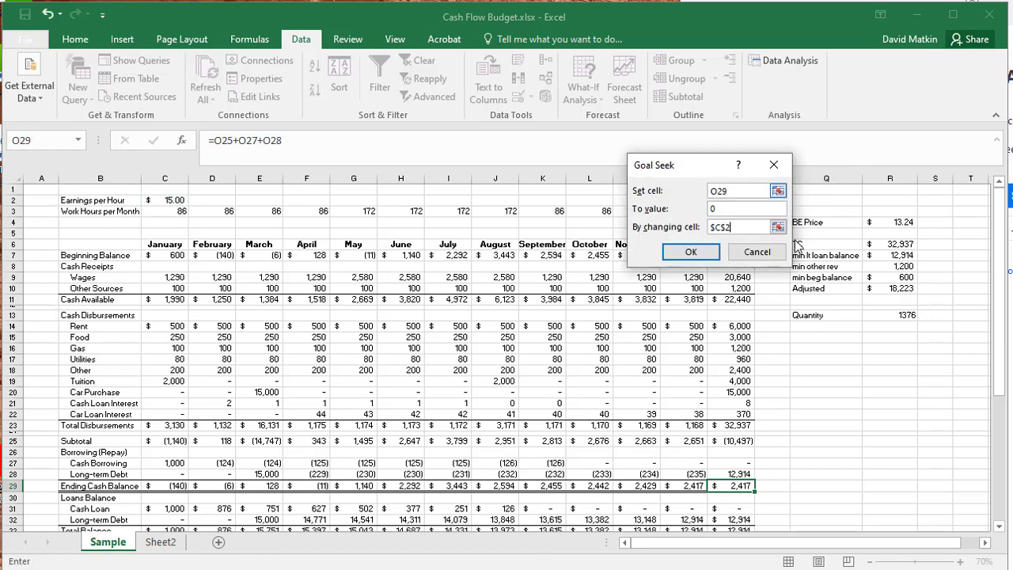
{"action": "left_click", "coordinate": [691, 252]}
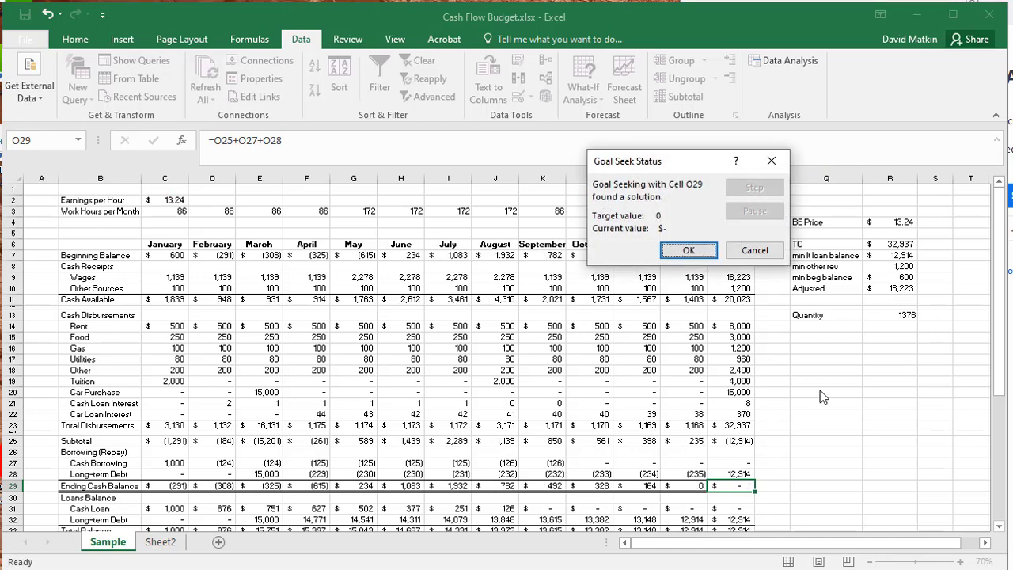
{"action": "left_click", "coordinate": [679, 253]}
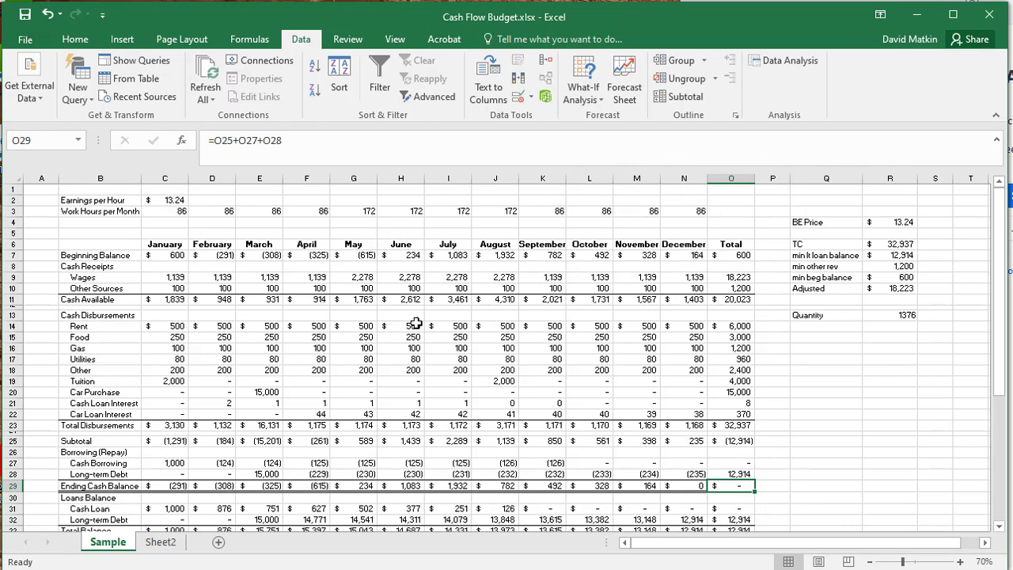
- Review the monthly Beginning Balance row and the Earnings per Hour cell after the Goal Seek
{"action": "left_click", "coordinate": [815, 471]}
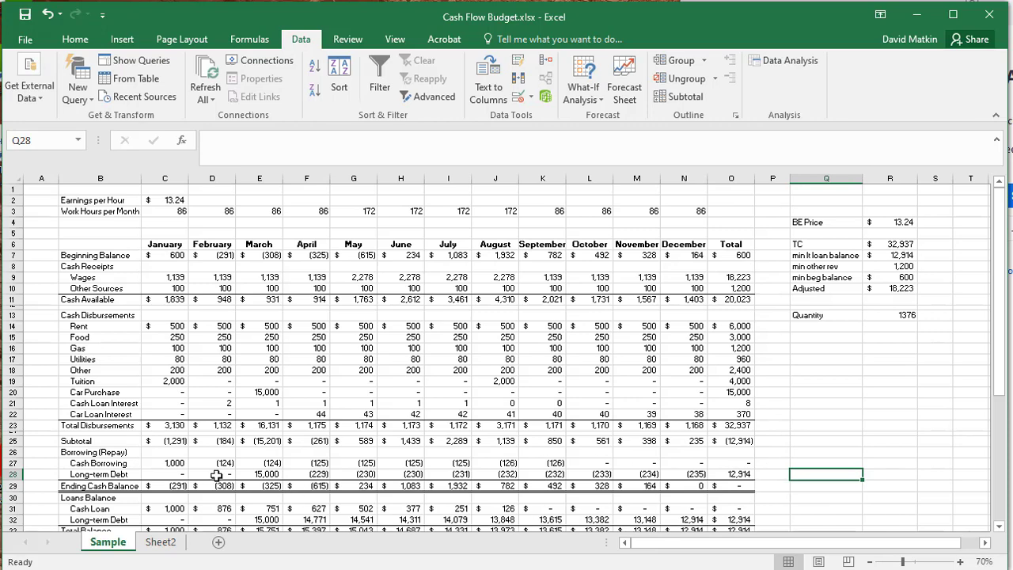
{"action": "left_click_drag", "start_coordinate": [212, 258], "coordinate": [402, 253]}
{"action": "left_click", "coordinate": [463, 254]}
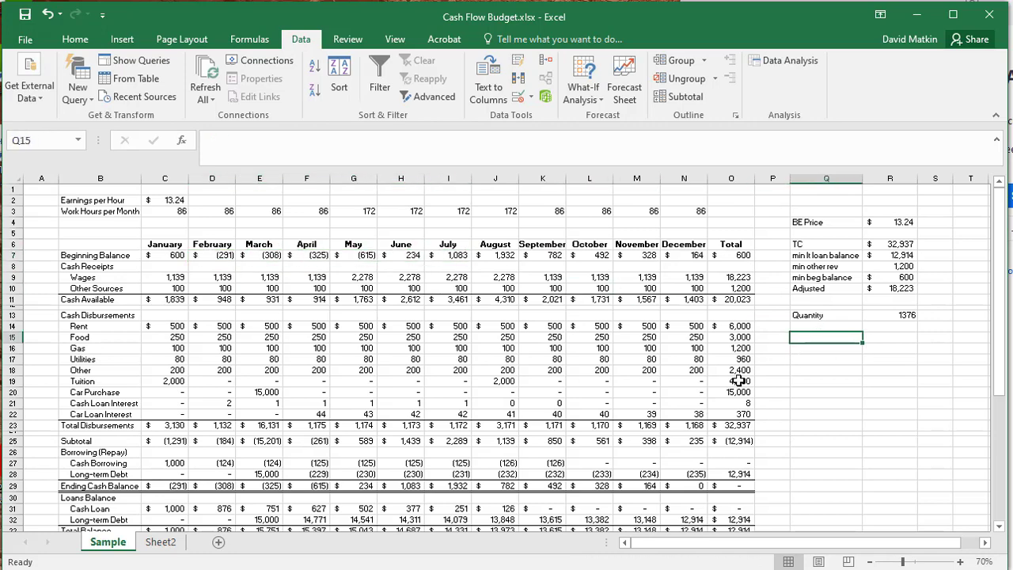
{"action": "left_click", "coordinate": [171, 201]}
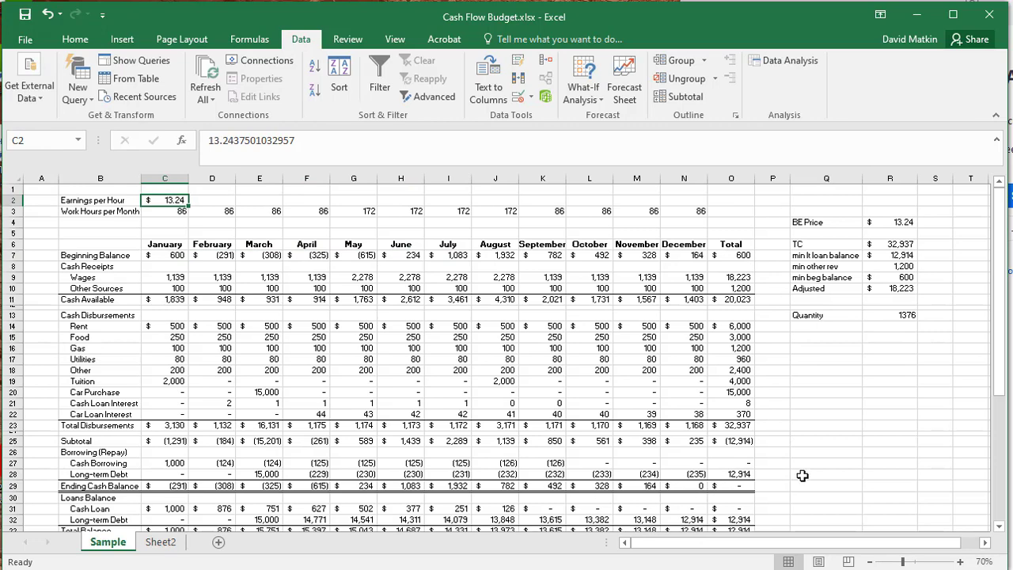
{"action": "left_click", "coordinate": [827, 452]}
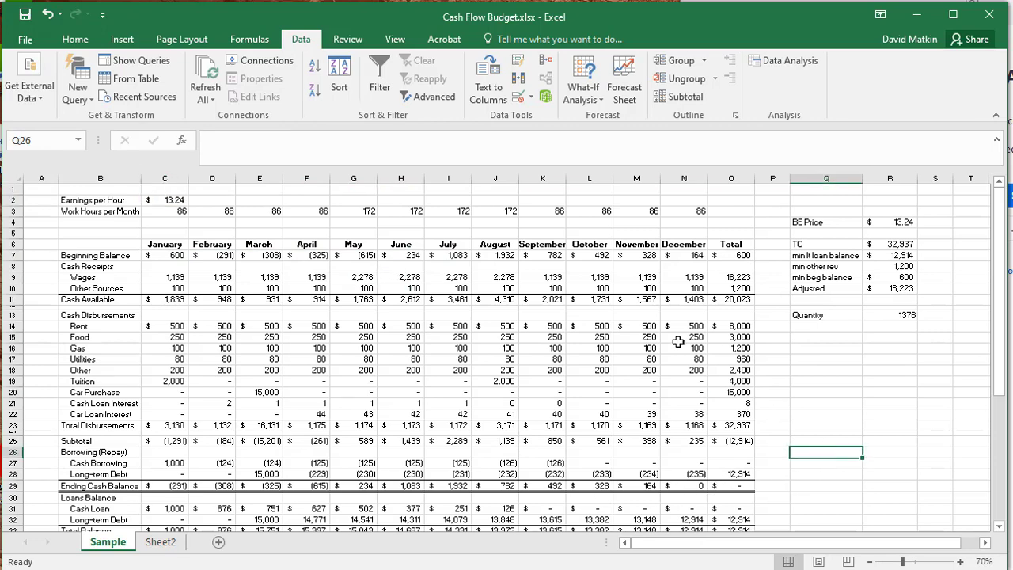
{"action": "left_click", "coordinate": [806, 355]}
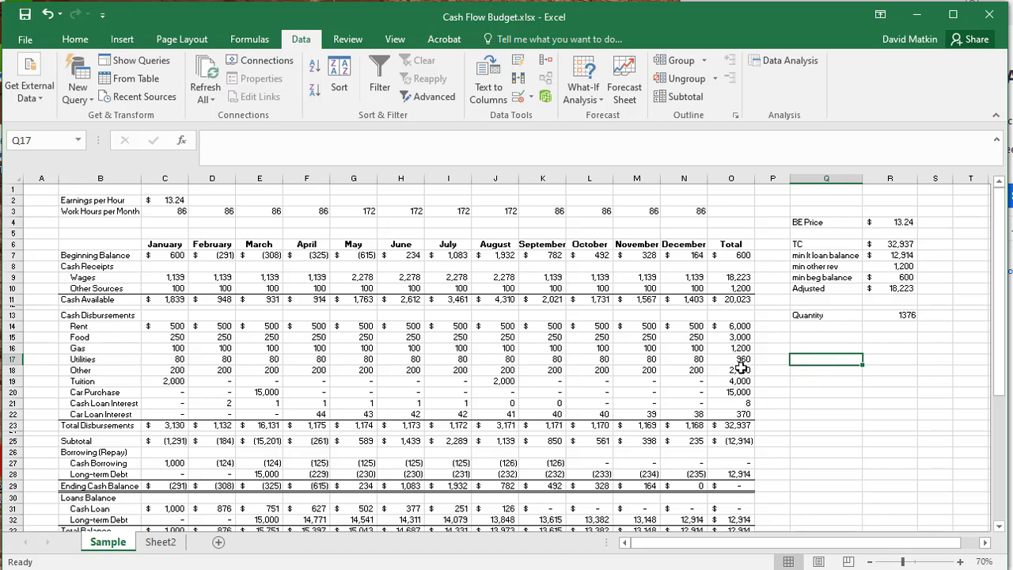
- Set the Earnings per Hour back to 15
{"action": "left_click", "coordinate": [171, 202]}
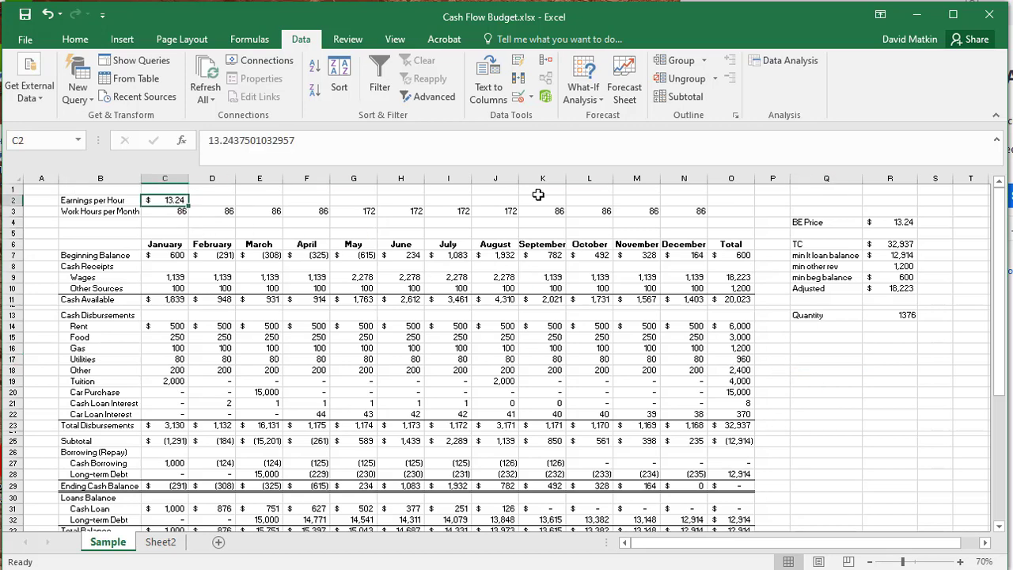
{"action": "type", "text": "15"}
{"action": "key", "text": "Return"}
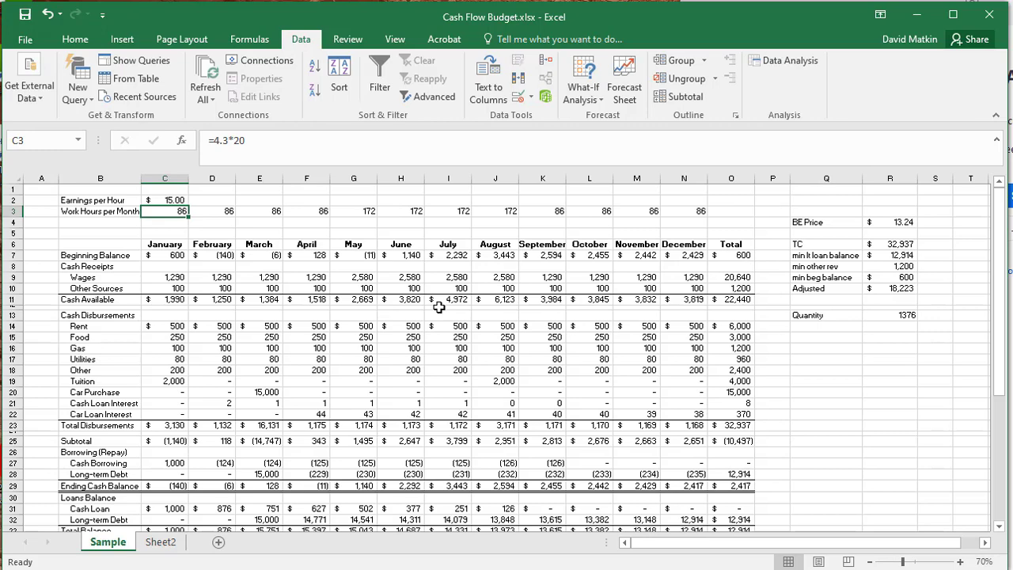
- Check the formula behind the BE Price
{"action": "left_click", "coordinate": [859, 331]}
{"action": "left_click", "coordinate": [903, 221]}
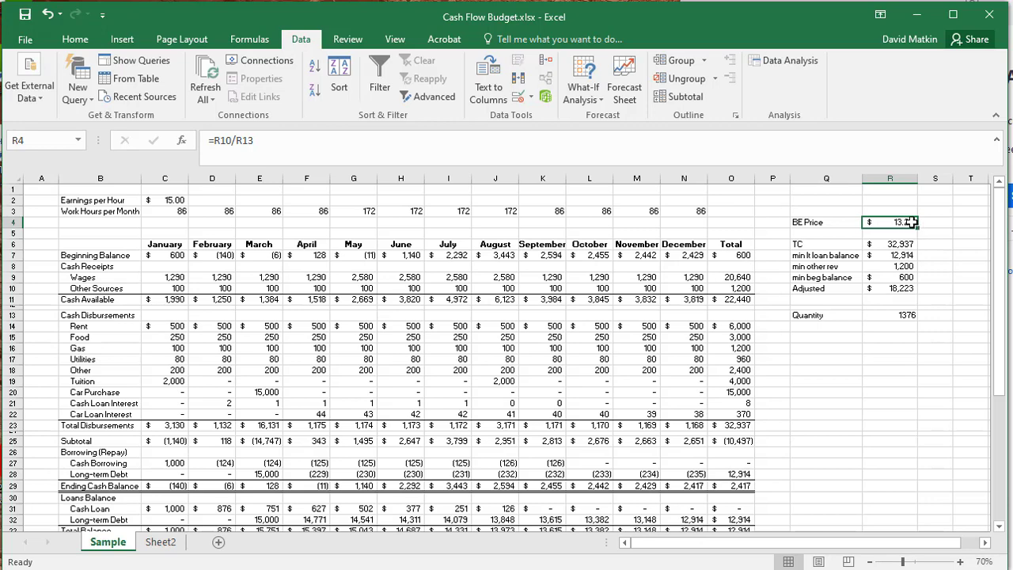
{"action": "left_click", "coordinate": [895, 413]}
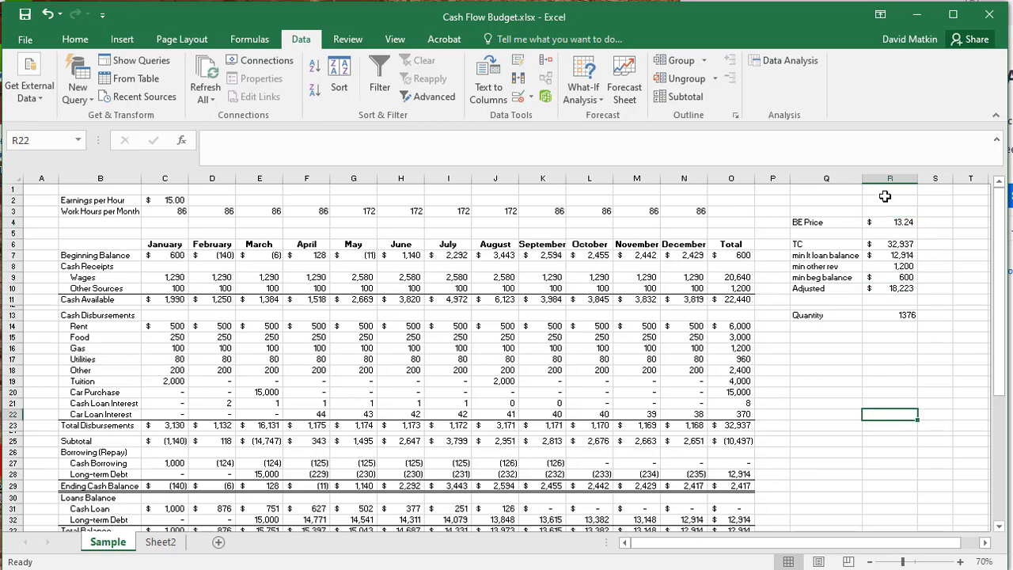
- Trace the TC formula to the Total Disbursements figure in the Total column
{"action": "left_click", "coordinate": [823, 246]}
{"action": "left_click", "coordinate": [895, 246]}
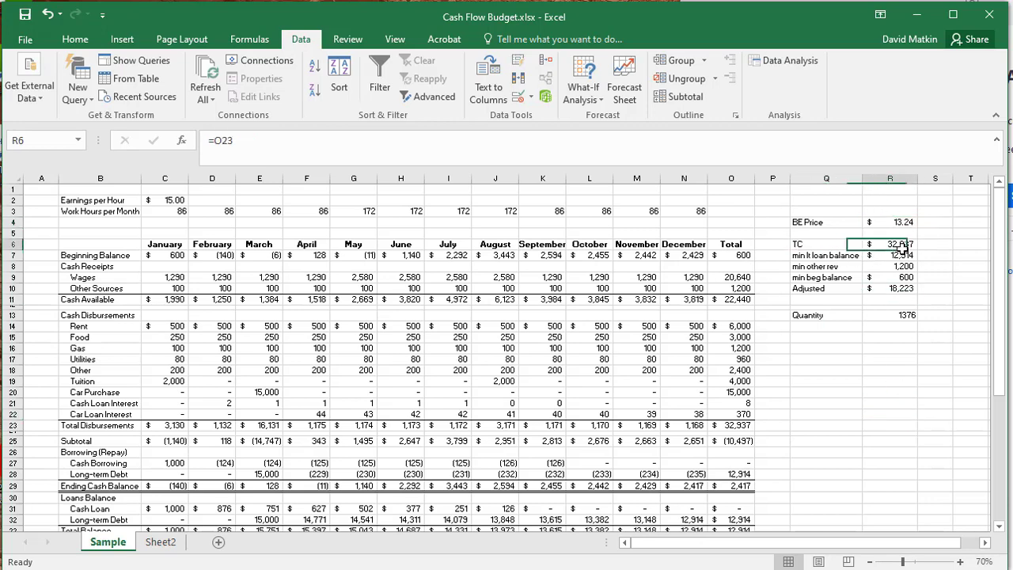
{"action": "left_click", "coordinate": [740, 425]}
{"action": "left_click", "coordinate": [891, 246]}
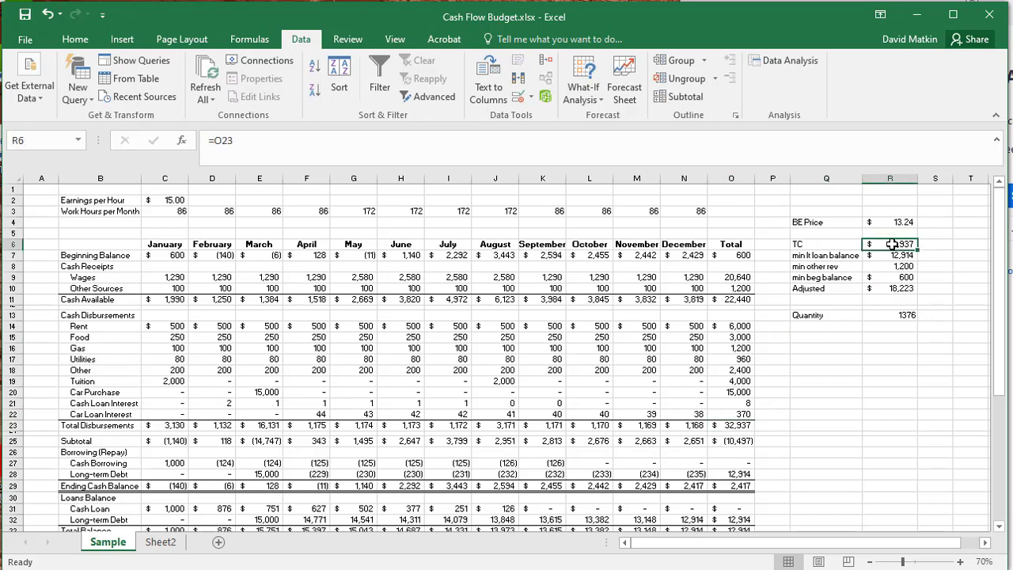
{"action": "left_click", "coordinate": [928, 243]}
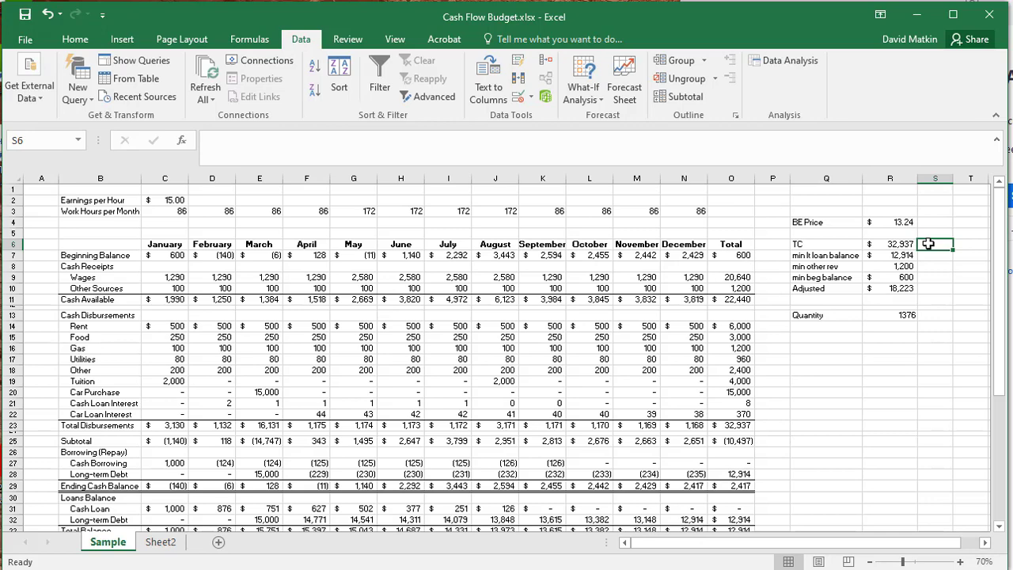
- Check the min lt loan balance formula against the TC formula and the March Car Purchase amount
{"action": "left_click", "coordinate": [907, 258]}
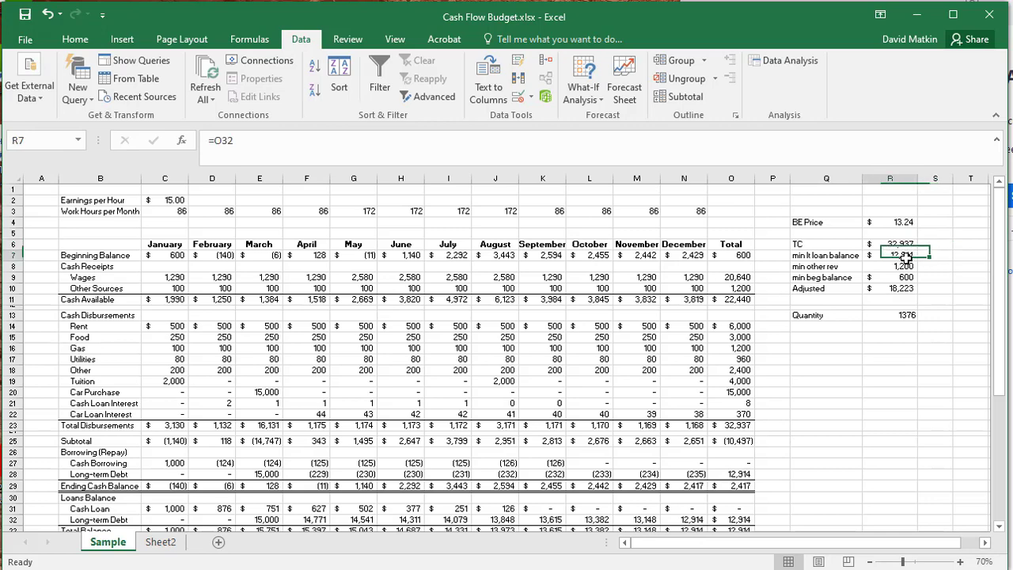
{"action": "left_click", "coordinate": [897, 244]}
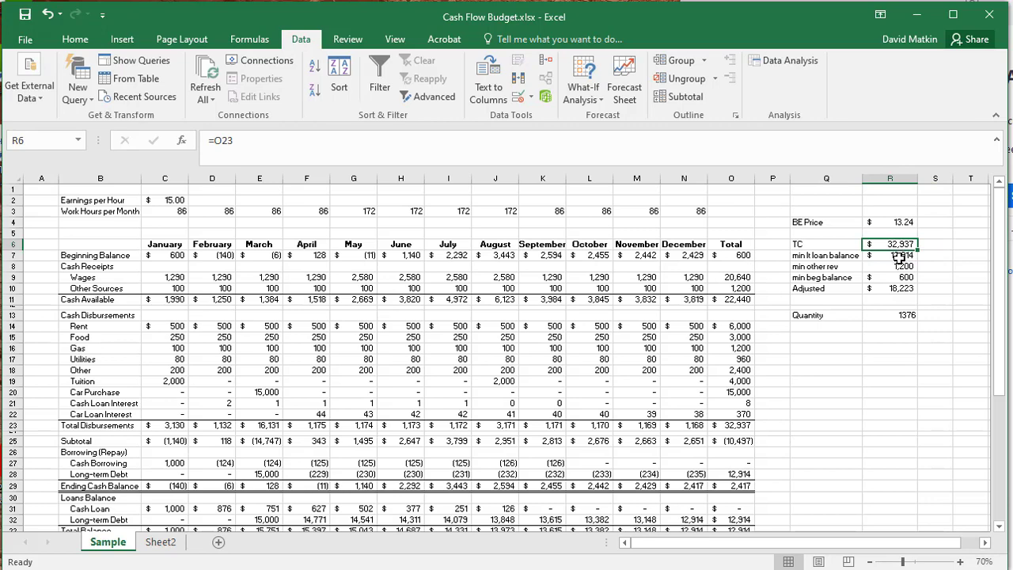
{"action": "left_click", "coordinate": [899, 257]}
{"action": "left_click", "coordinate": [255, 396]}
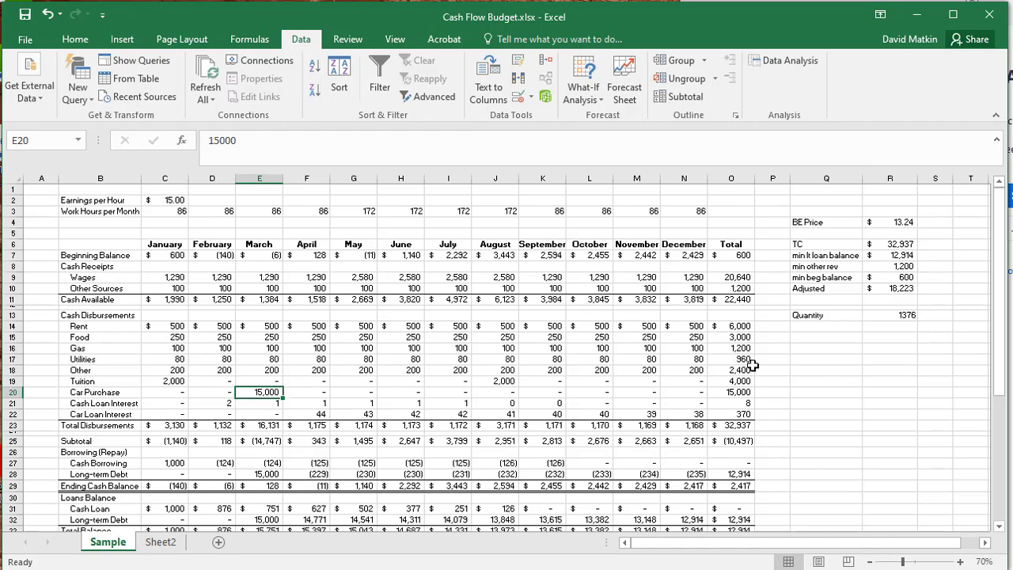
{"action": "left_click", "coordinate": [909, 257]}
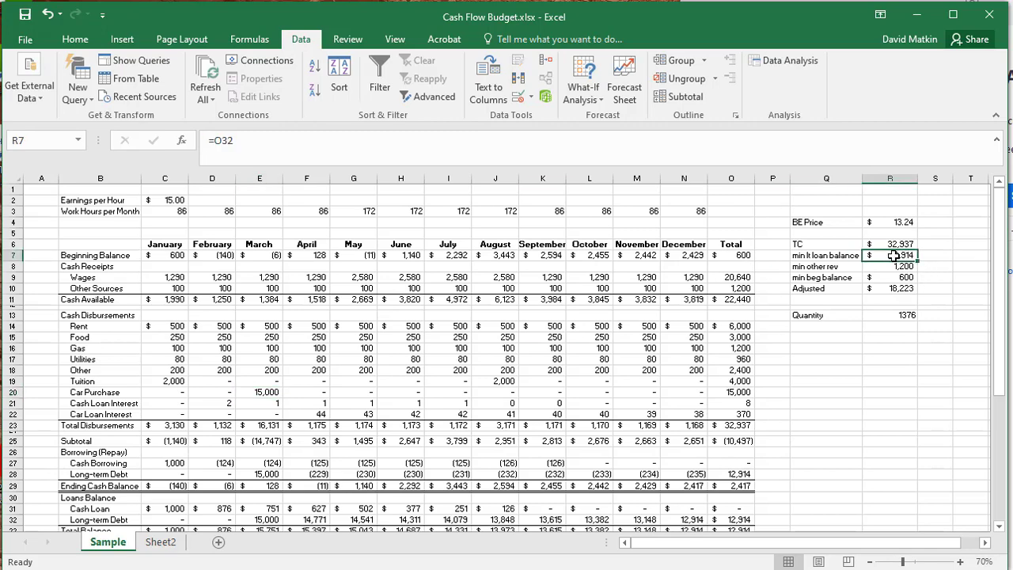
{"action": "double_click", "coordinate": [892, 255]}
{"action": "key", "text": "Escape"}
- Trace the min other rev formula to the Other Sources total and the min beg balance formula to January's Beginning Balance
{"action": "left_click", "coordinate": [738, 289]}
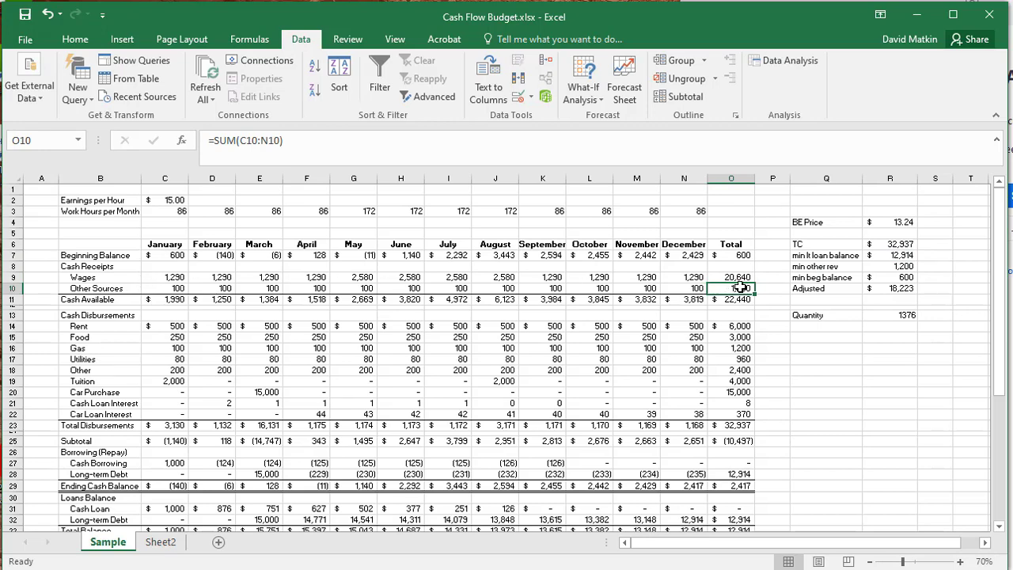
{"action": "left_click", "coordinate": [901, 268]}
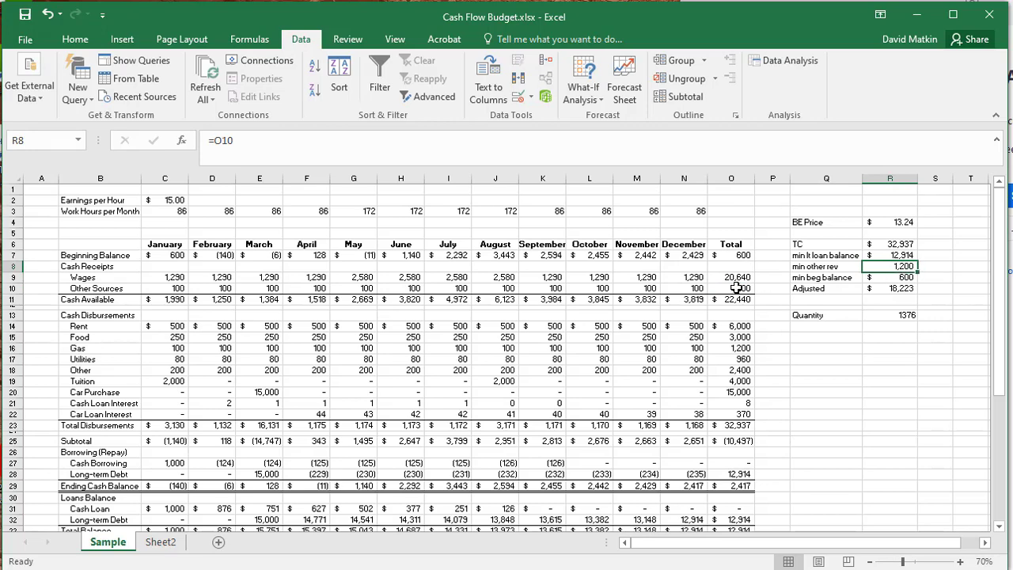
{"action": "left_click", "coordinate": [907, 277]}
{"action": "type", "text": "=C7"}
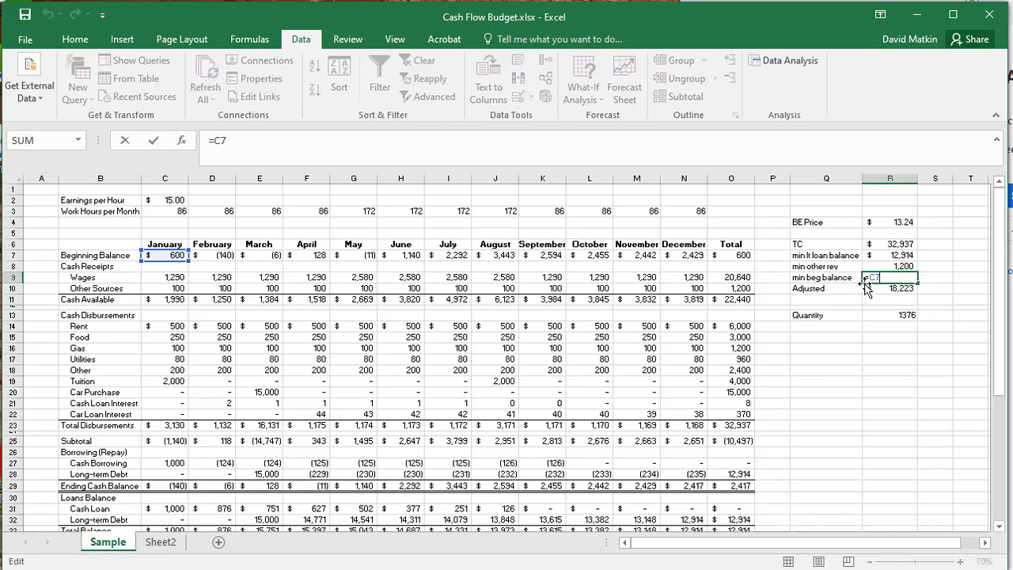
{"action": "key", "text": "ctrl+Return"}
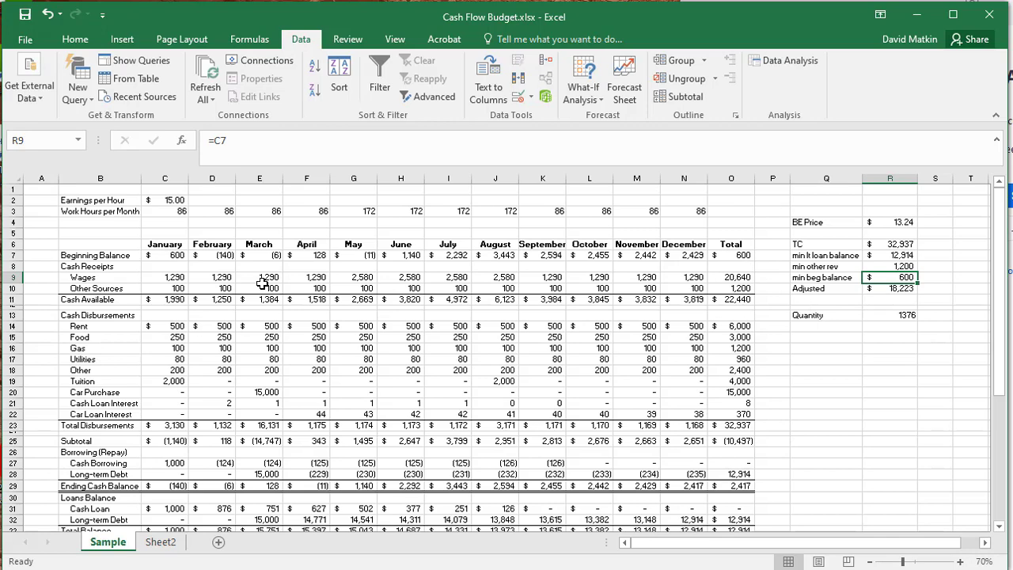
- Check which cells the Adjusted amount's formula refers to
{"action": "left_click", "coordinate": [934, 325]}
{"action": "double_click", "coordinate": [879, 289]}
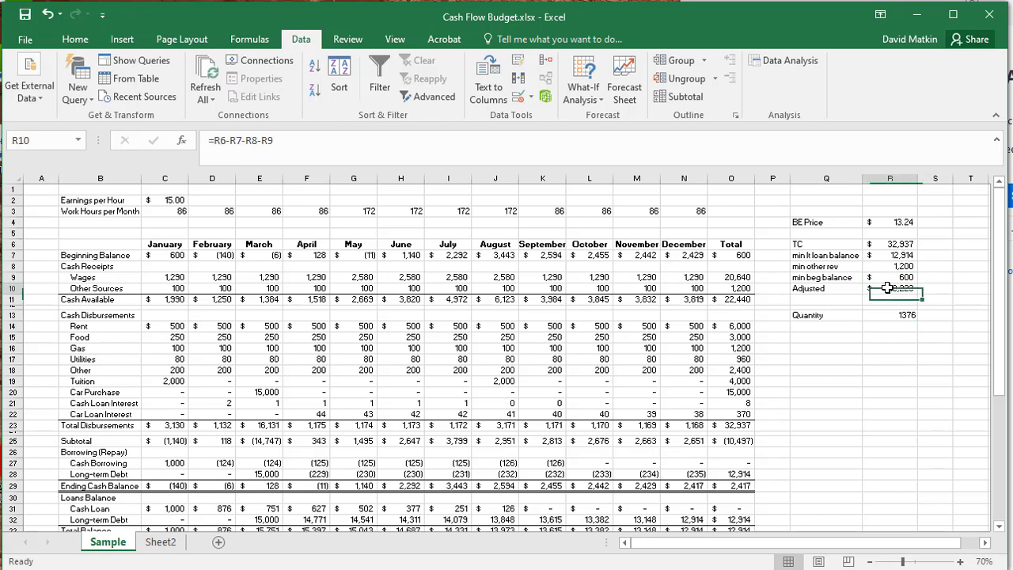
{"action": "key", "text": "Escape"}
- Rename the Adjusted label in Q10 as "Adjusted TC"
{"action": "double_click", "coordinate": [844, 288]}
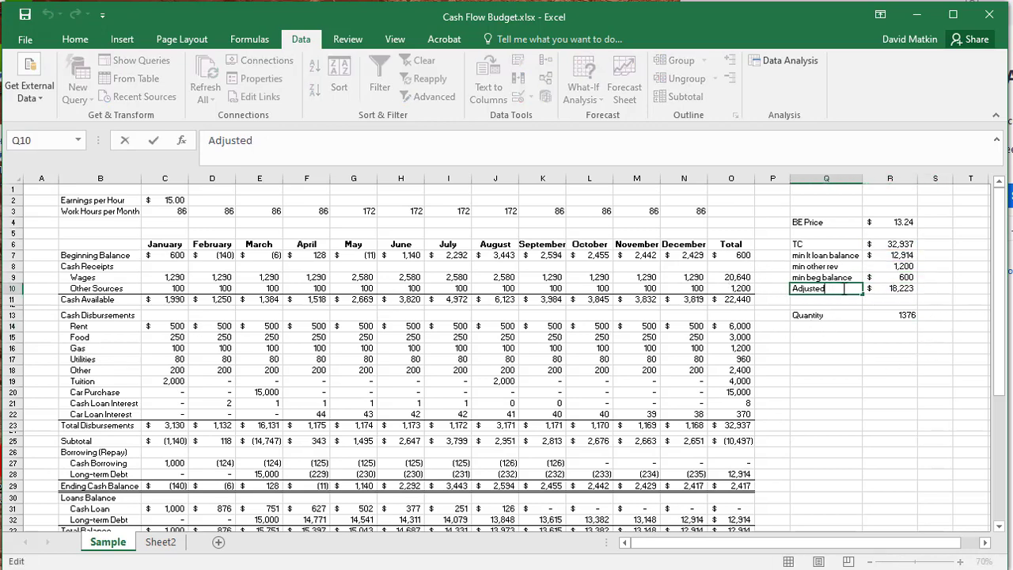
{"action": "type", "text": "TC"}
{"action": "key", "text": "Return"}
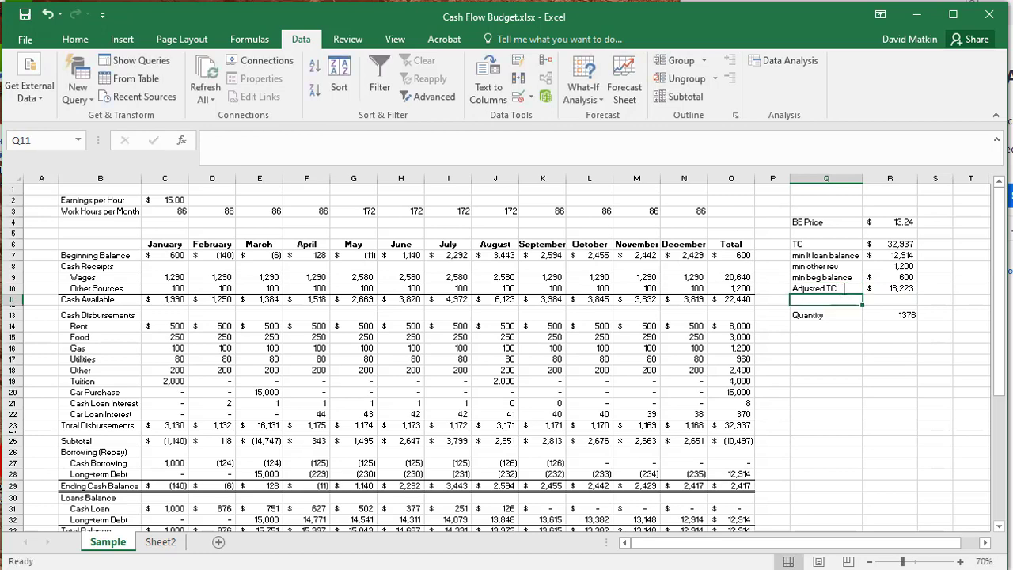
- Check the formulas behind the Adjusted TC, Quantity and BE Price amounts
{"action": "left_click", "coordinate": [911, 292]}
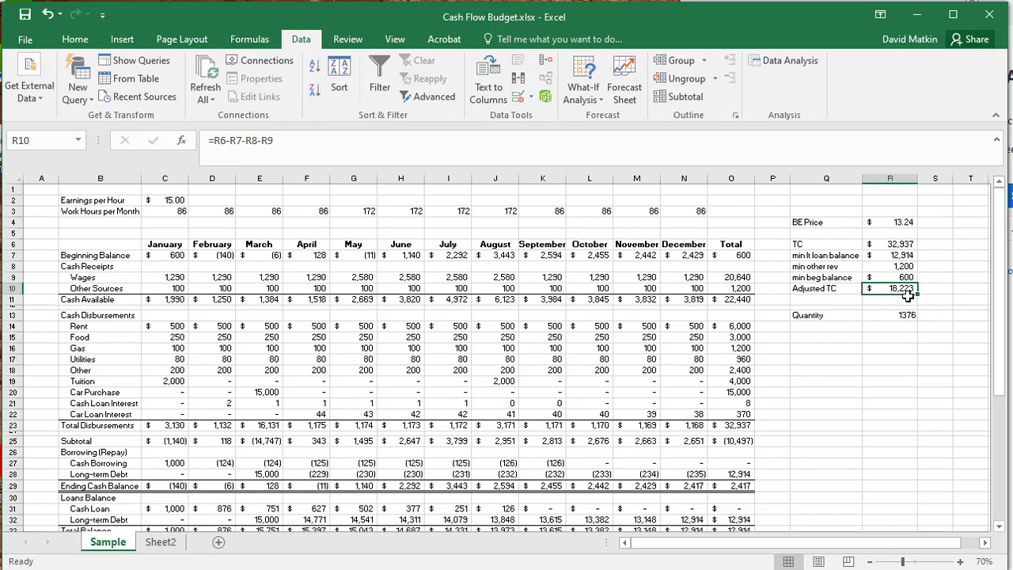
{"action": "double_click", "coordinate": [888, 315]}
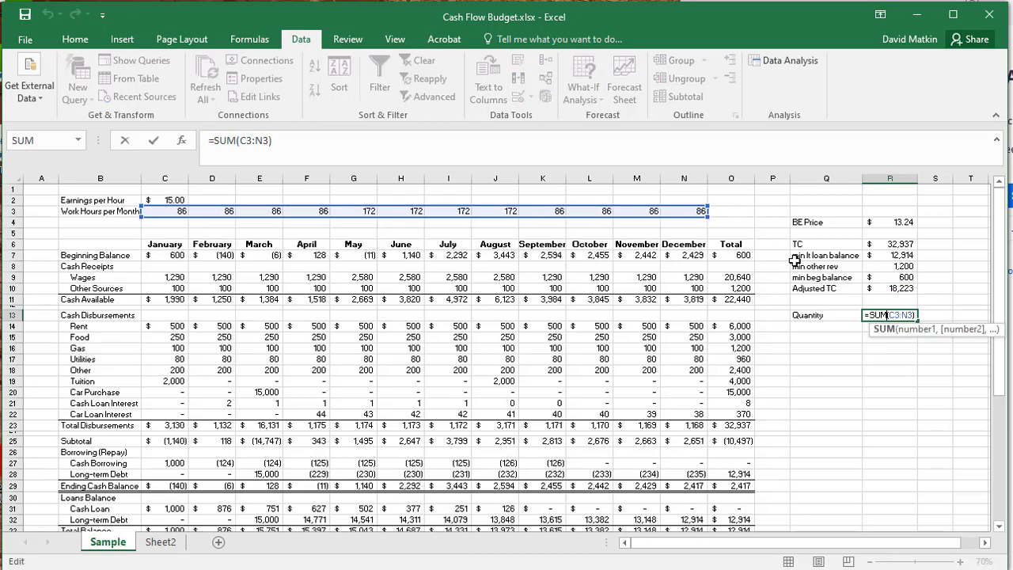
{"action": "key", "text": "ctrl+Return"}
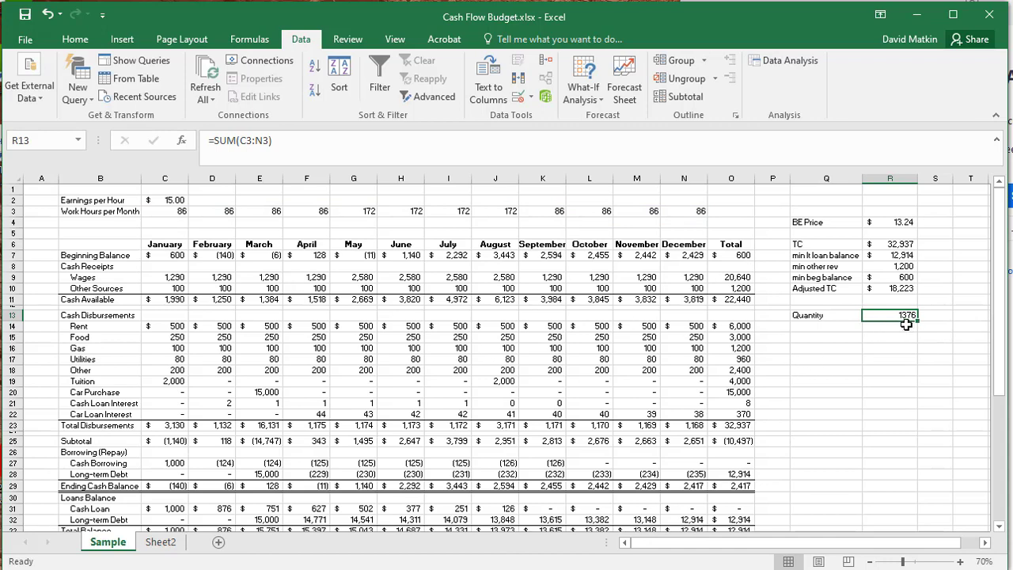
{"action": "double_click", "coordinate": [904, 221]}
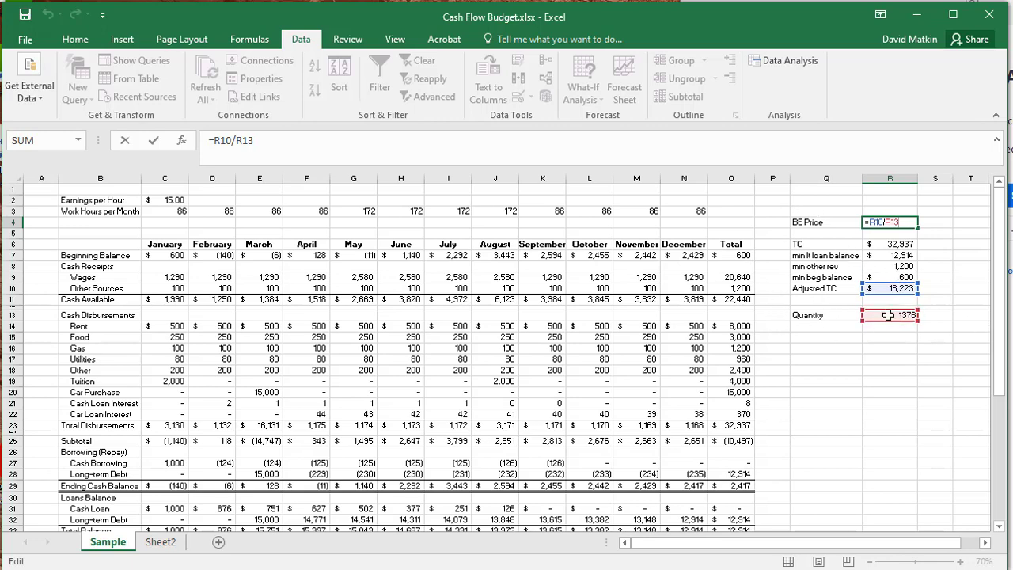
{"action": "key", "text": "Escape"}
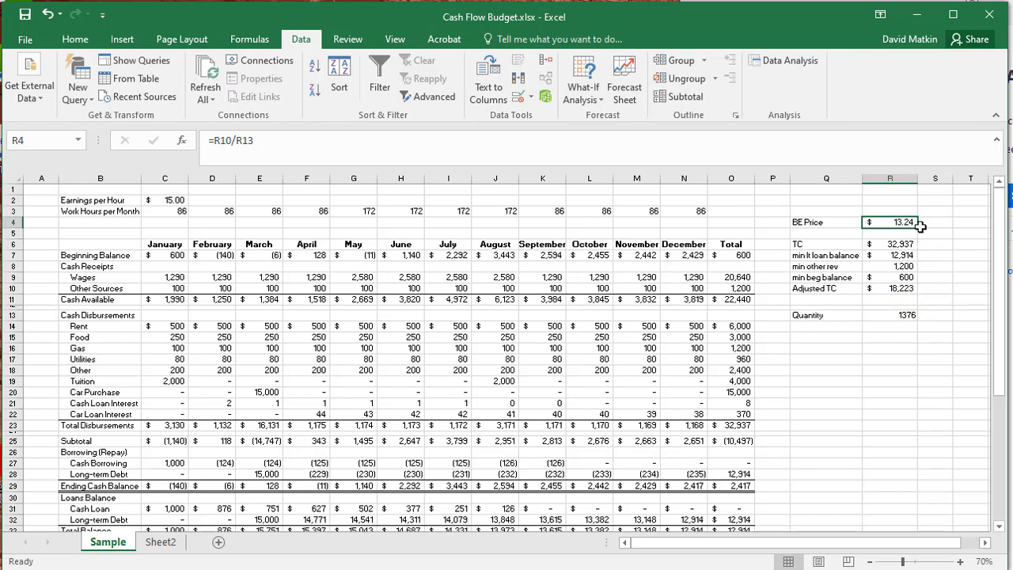
- Link the Earnings per Hour cell C2 to the BE Price in R4 and review the recalculated budget
{"action": "left_click", "coordinate": [184, 202]}
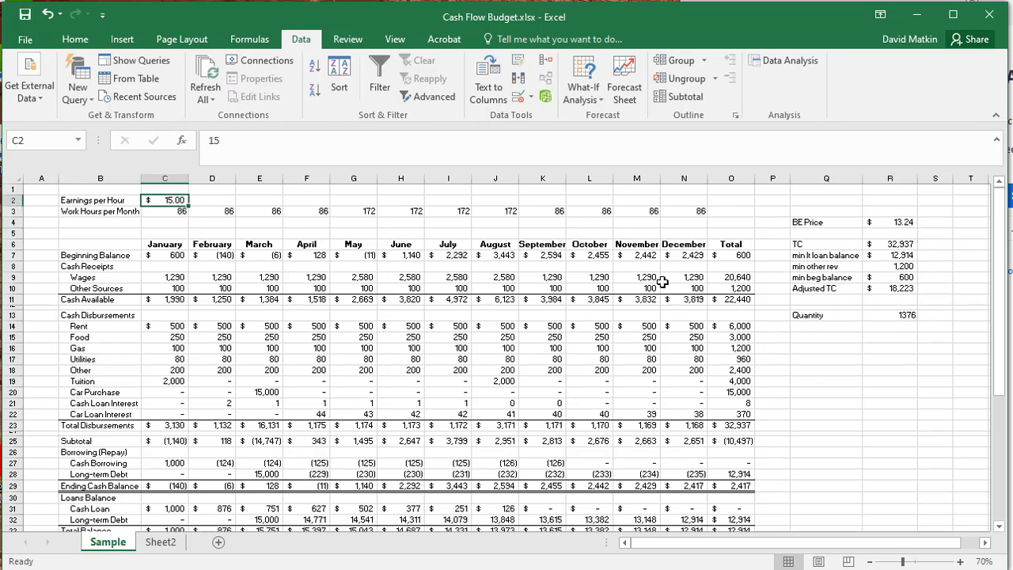
{"action": "type", "text": "="}
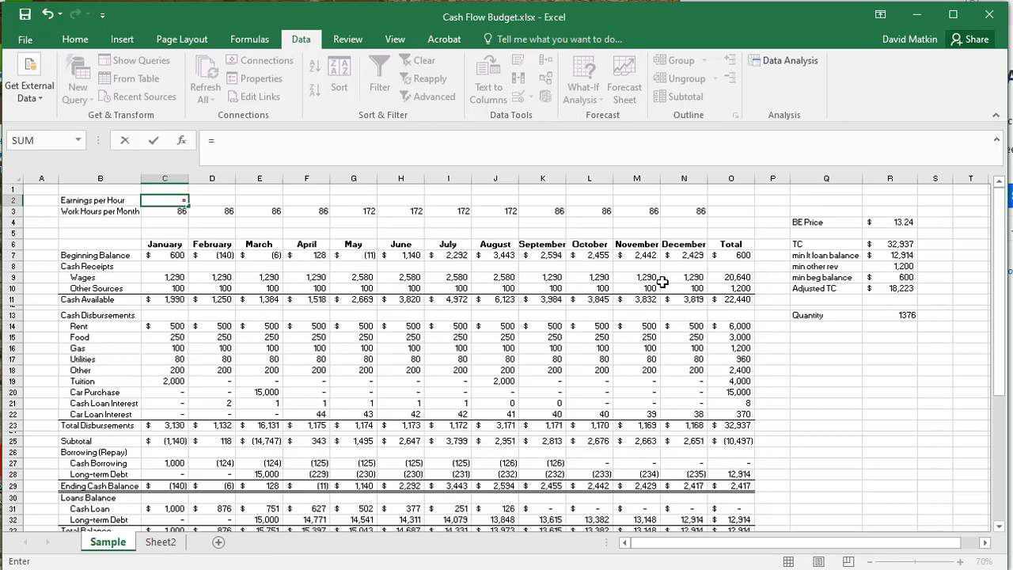
{"action": "left_click", "coordinate": [902, 223]}
{"action": "key", "text": "Return"}
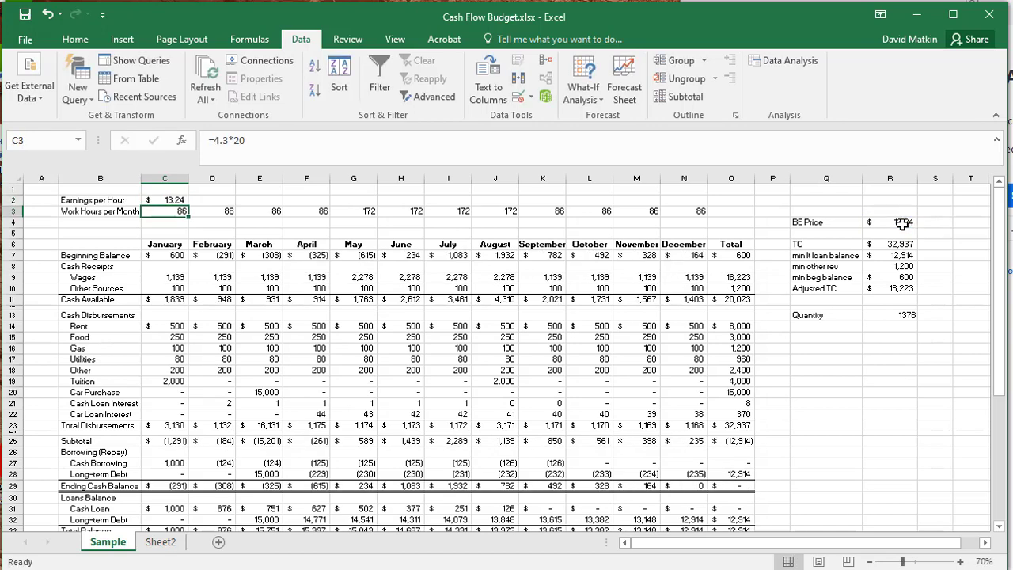
{"action": "left_click", "coordinate": [825, 389]}
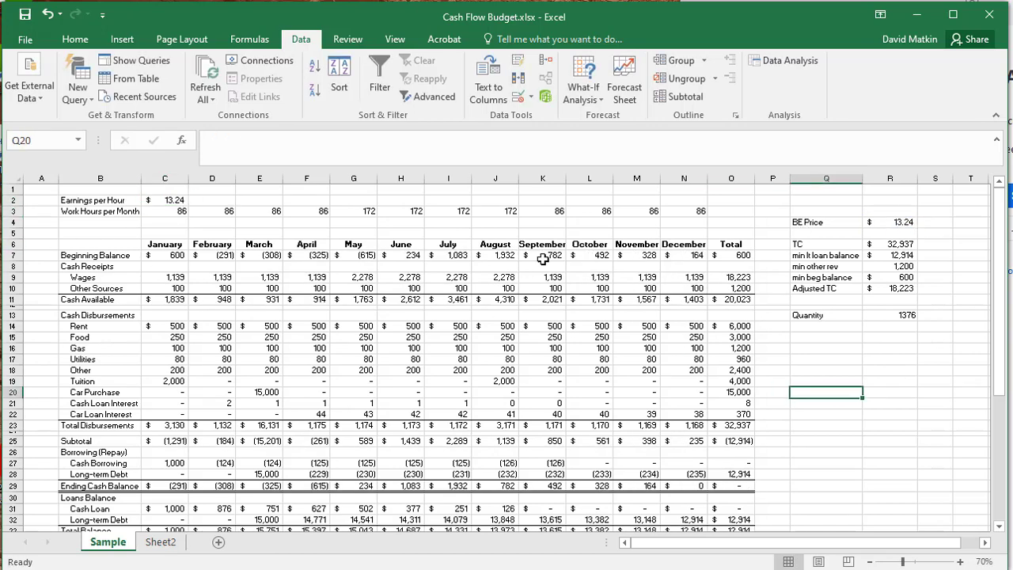
{"action": "scroll", "coordinate": [781, 396], "scroll_direction": "down", "scroll_amount": 2}
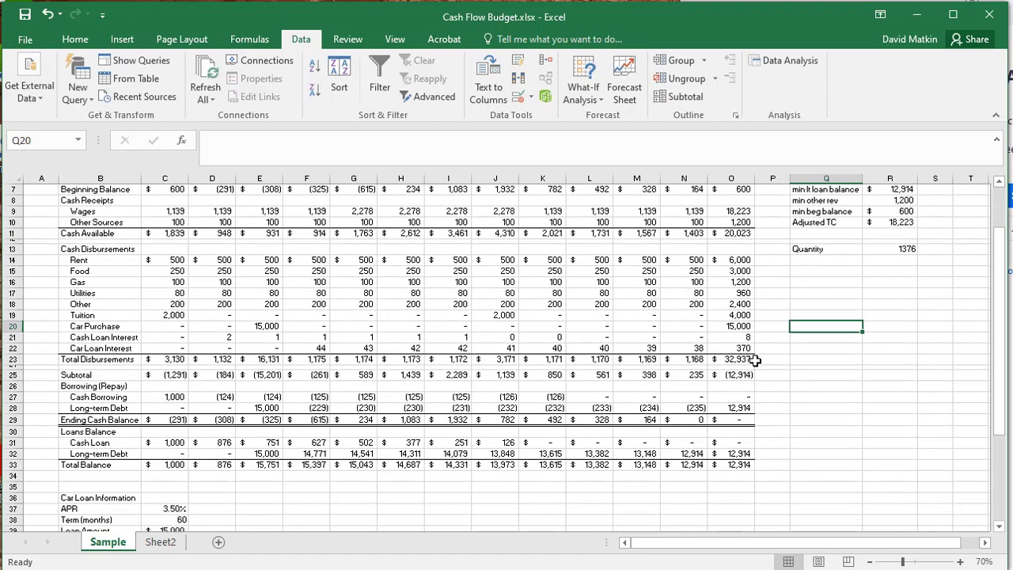
{"action": "scroll", "coordinate": [834, 367], "scroll_direction": "up", "scroll_amount": 2}
{"action": "scroll", "coordinate": [602, 419], "scroll_direction": "down", "scroll_amount": 1}
{"action": "scroll", "coordinate": [301, 419], "scroll_direction": "up", "scroll_amount": 1}
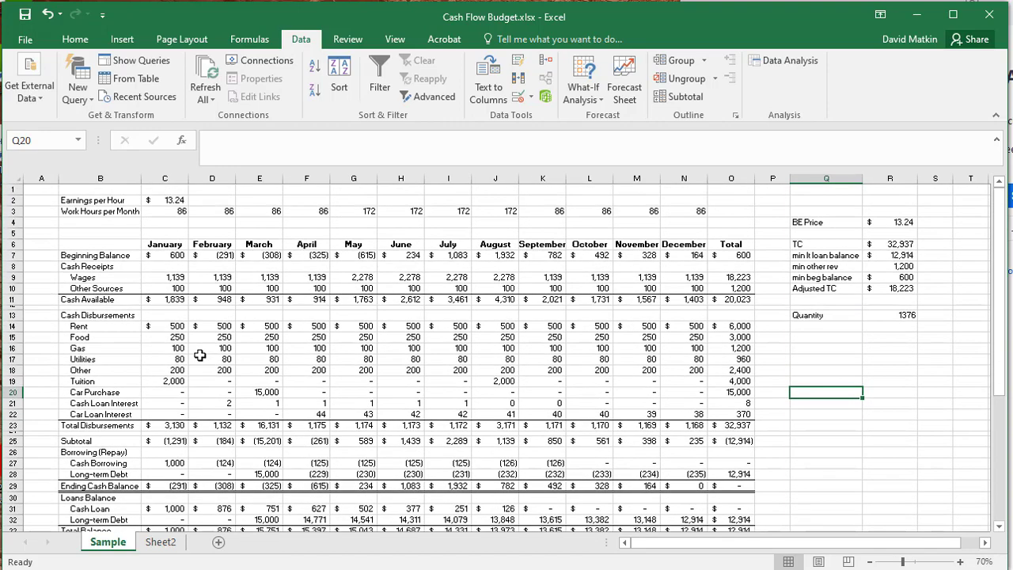
- Set the Rent to 600 for January through December and check the BE Price and Earnings per Hour cells
{"action": "left_click", "coordinate": [171, 326]}
{"action": "type", "text": "6"}
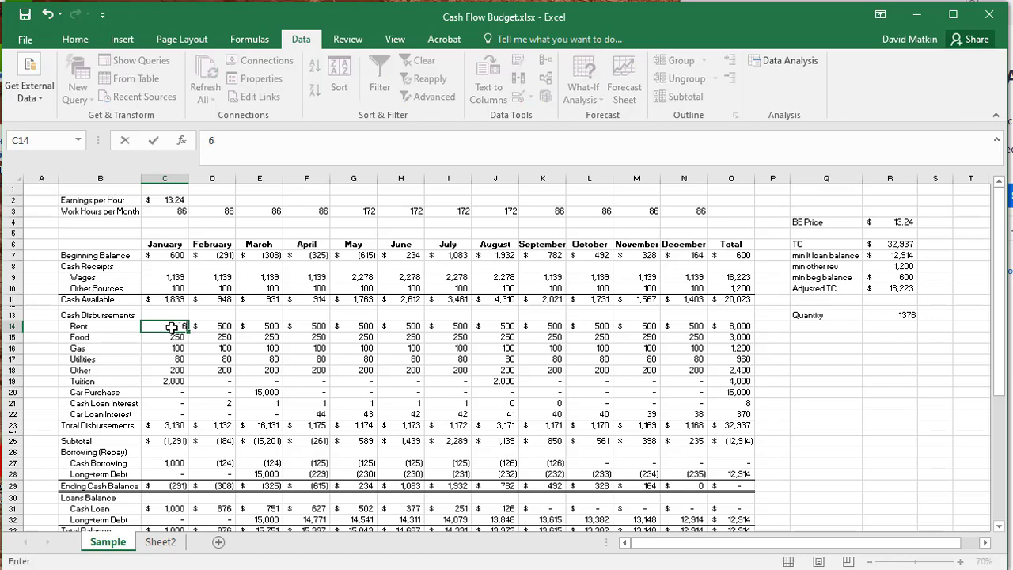
{"action": "type", "text": "00"}
{"action": "key", "text": "Return"}
{"action": "left_click", "coordinate": [176, 327]}
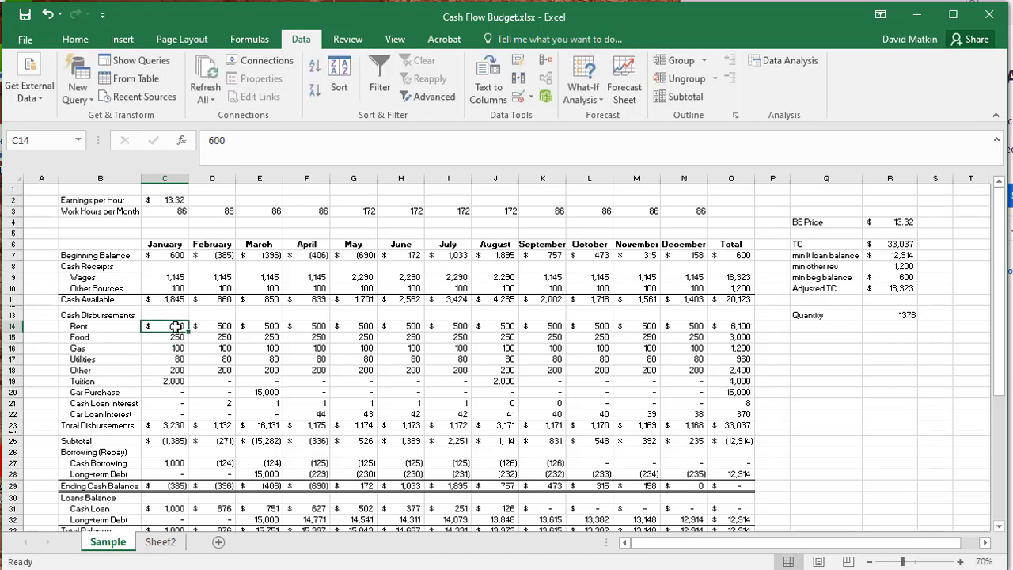
{"action": "left_click_drag", "start_coordinate": [188, 330], "coordinate": [704, 326]}
{"action": "left_click", "coordinate": [885, 349]}
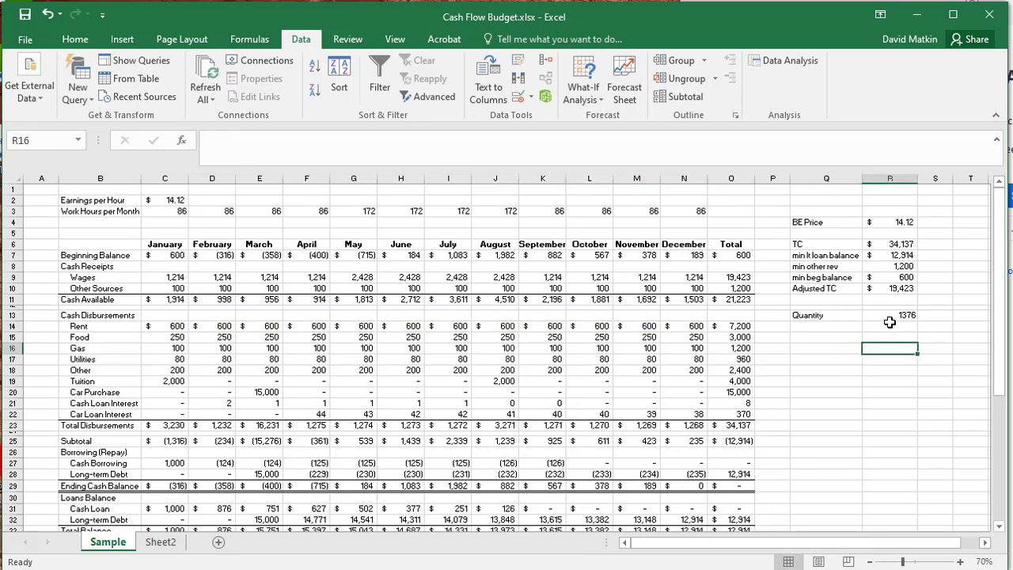
{"action": "left_click", "coordinate": [890, 222]}
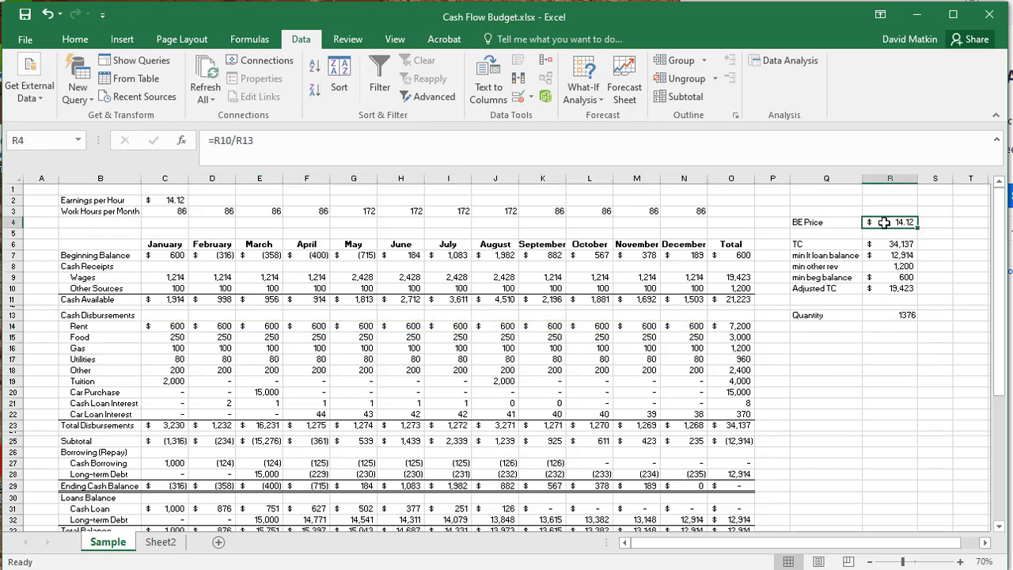
{"action": "left_click", "coordinate": [173, 200]}
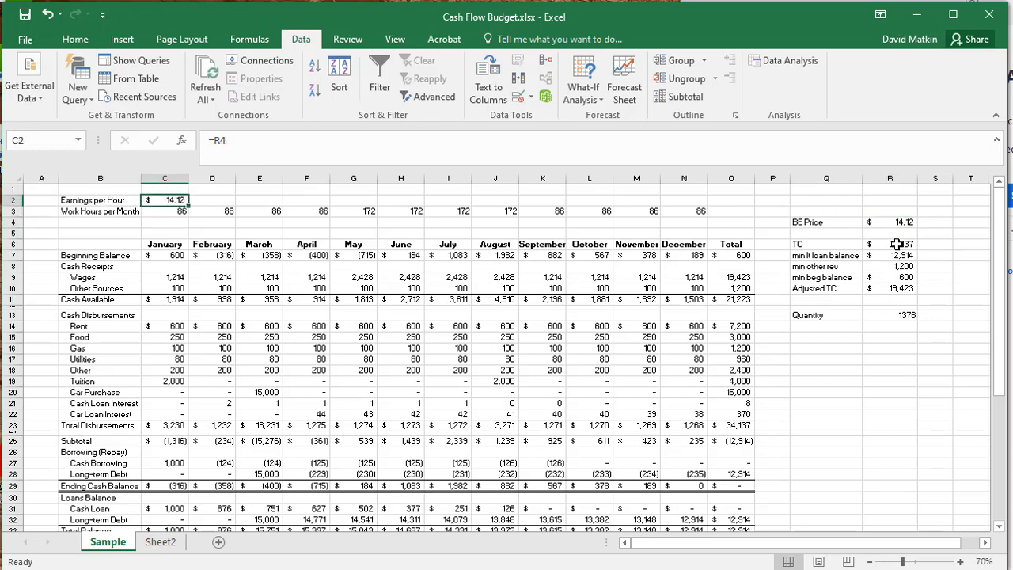
- Set the Rent back to 500 for every month from January through December
{"action": "left_click", "coordinate": [169, 325]}
{"action": "type", "text": "500"}
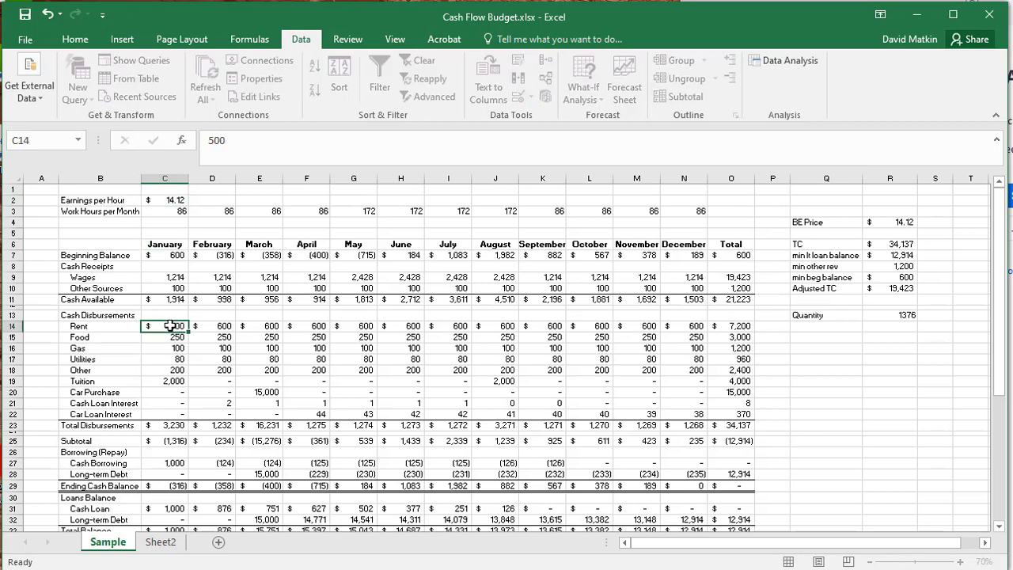
{"action": "key", "text": "Return"}
{"action": "left_click", "coordinate": [170, 325]}
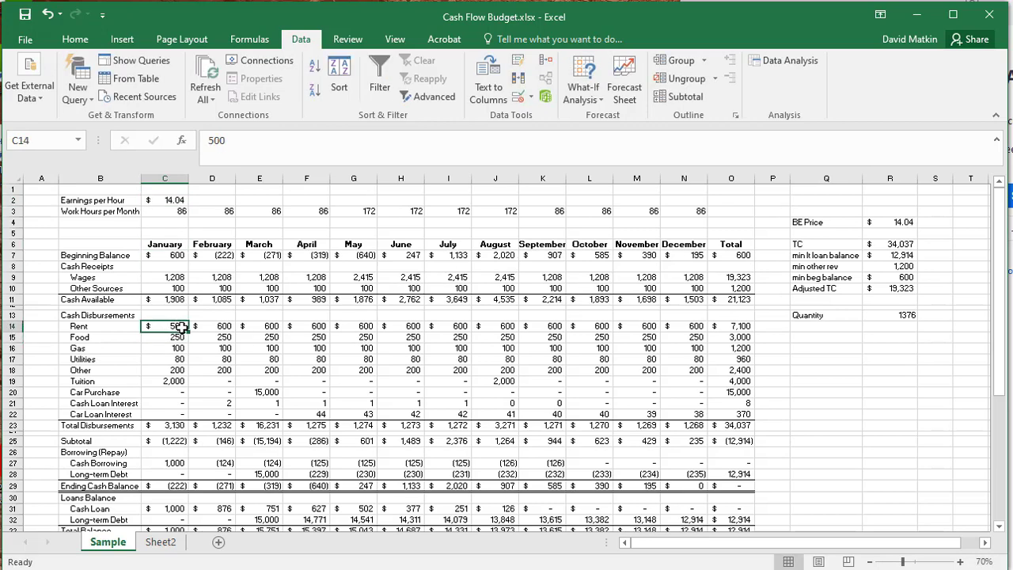
{"action": "left_click_drag", "start_coordinate": [188, 331], "coordinate": [682, 335]}
{"action": "left_click", "coordinate": [887, 381]}
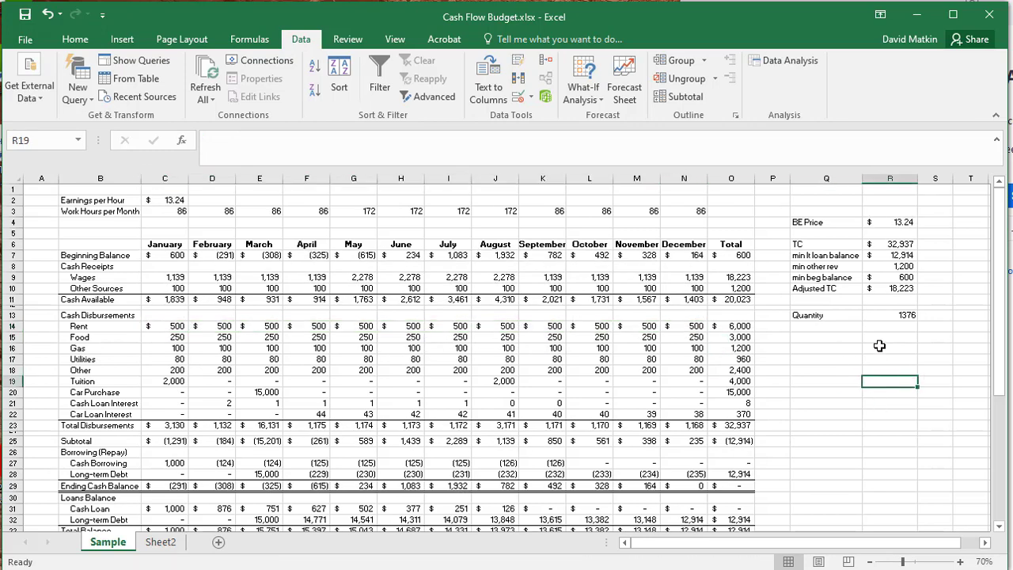
- Examine the disbursements and the monthly Beginning Balance and Cash Borrowing rows of the budget
{"action": "left_click", "coordinate": [843, 379]}
{"action": "scroll", "coordinate": [717, 463], "scroll_direction": "down", "scroll_amount": 2}
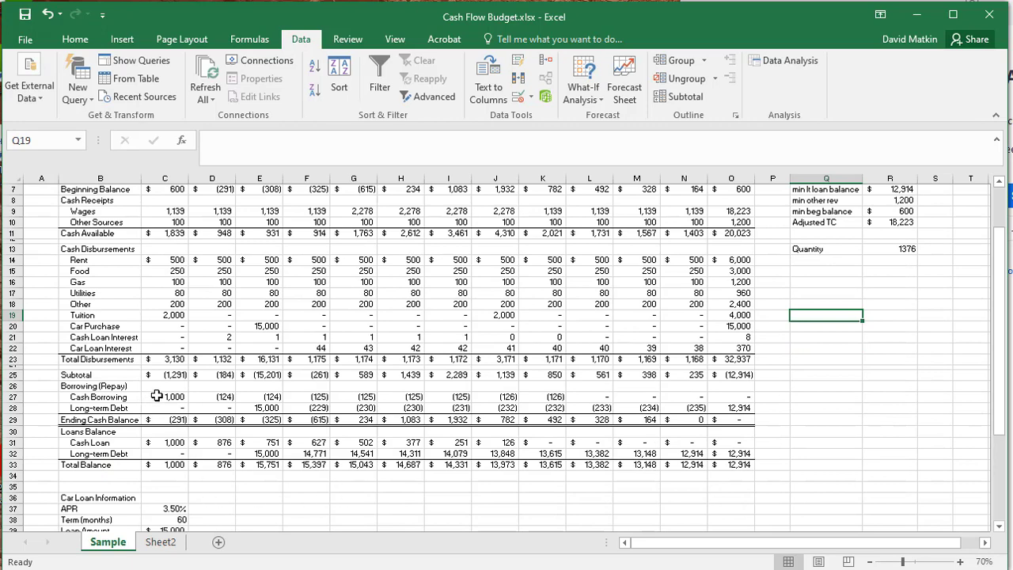
{"action": "scroll", "coordinate": [170, 397], "scroll_direction": "up", "scroll_amount": 2}
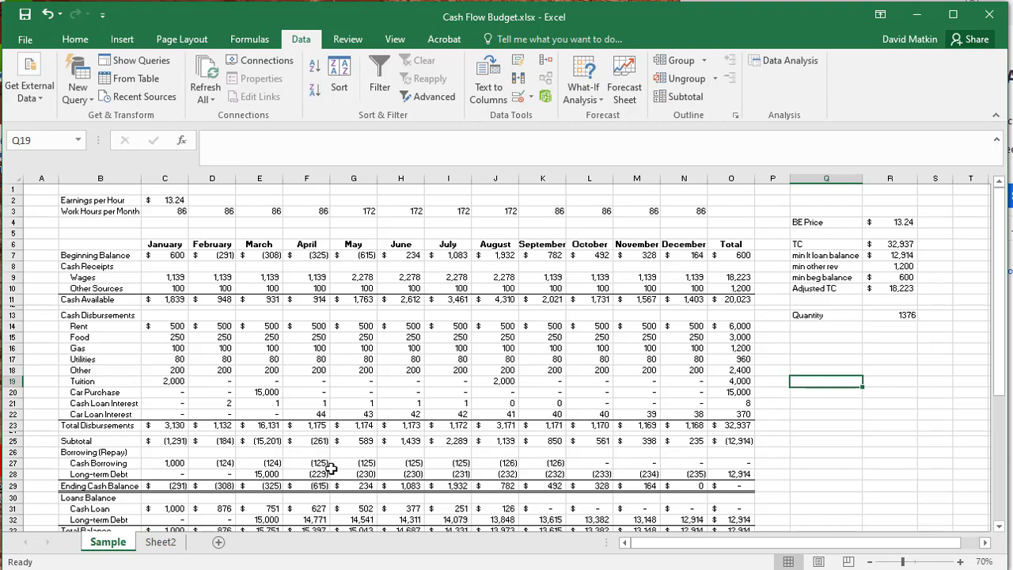
{"action": "scroll", "coordinate": [256, 370], "scroll_direction": "down", "scroll_amount": 1}
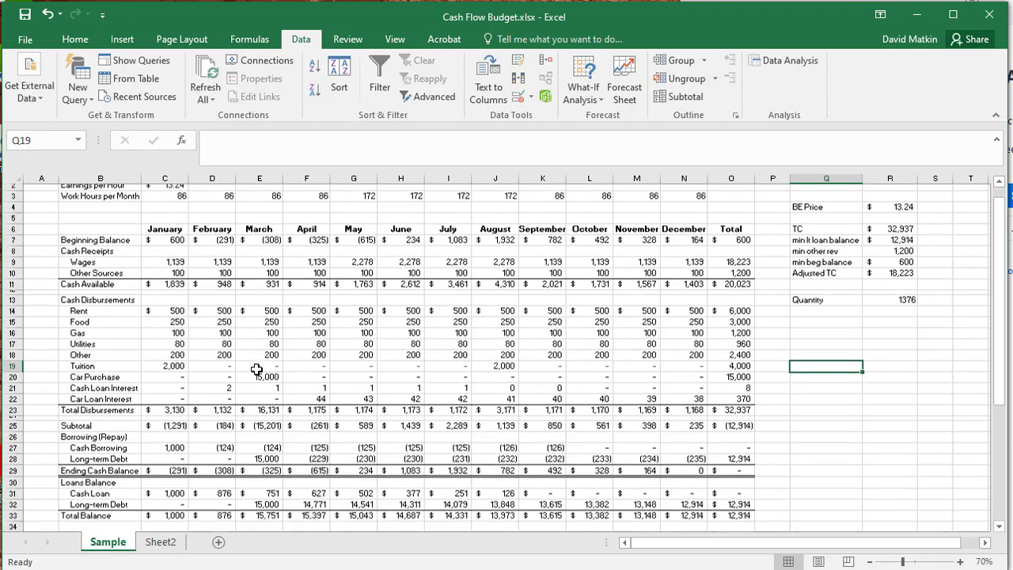
{"action": "scroll", "coordinate": [256, 369], "scroll_direction": "down", "scroll_amount": 3}
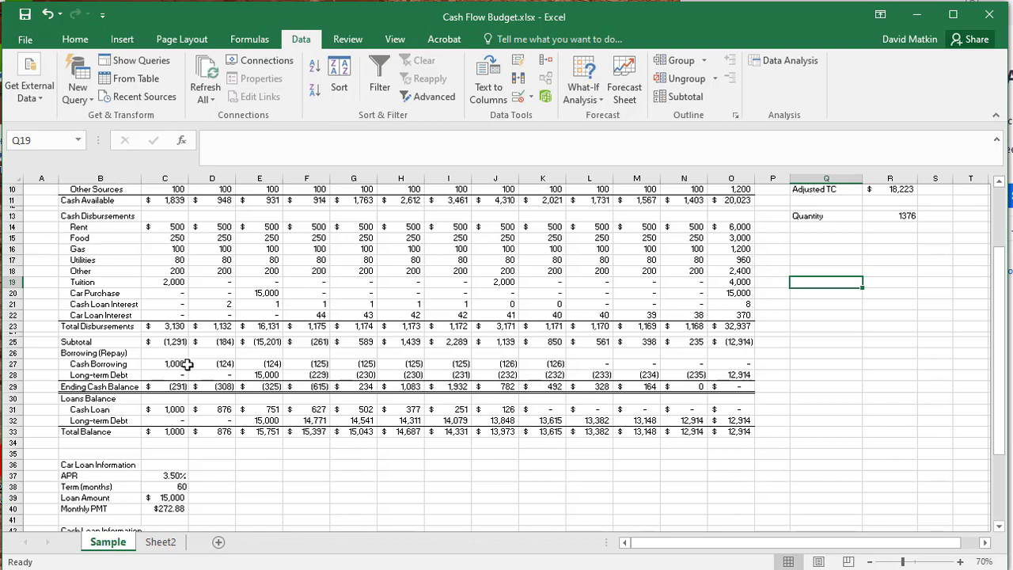
{"action": "scroll", "coordinate": [265, 376], "scroll_direction": "up", "scroll_amount": 3}
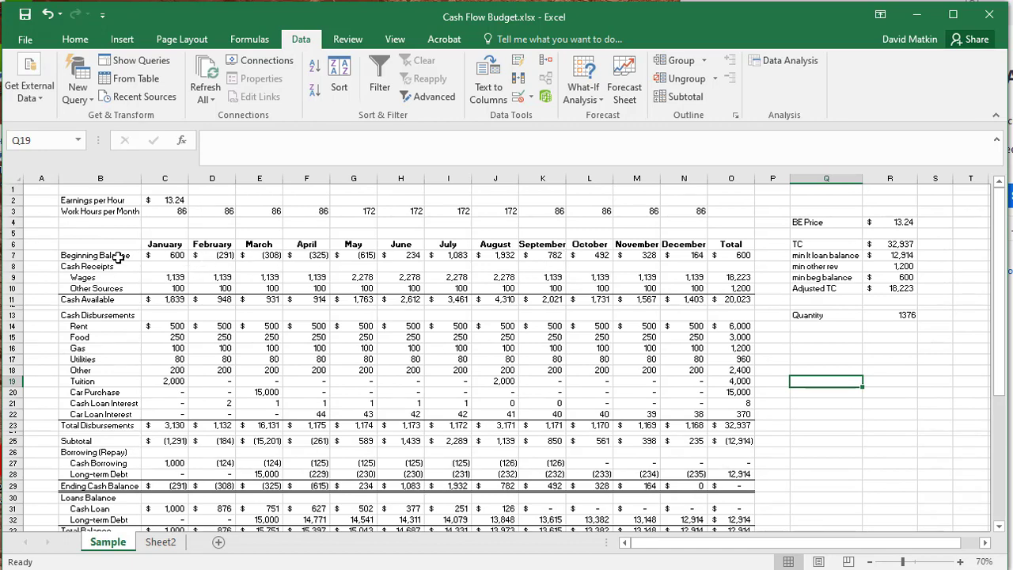
{"action": "left_click_drag", "start_coordinate": [186, 254], "coordinate": [456, 254]}
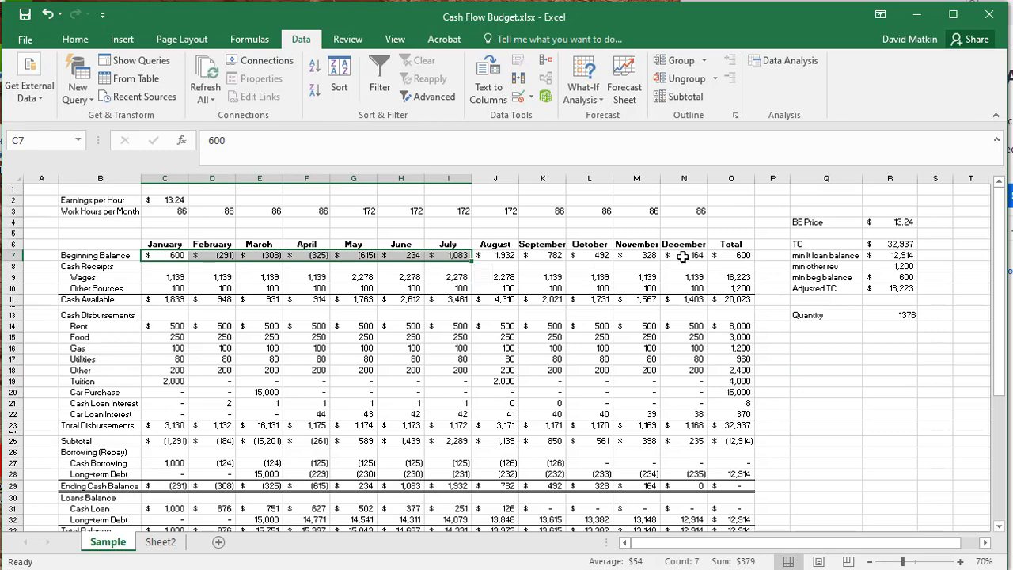
{"action": "left_click_drag", "start_coordinate": [683, 254], "coordinate": [176, 255]}
{"action": "left_click", "coordinate": [230, 309]}
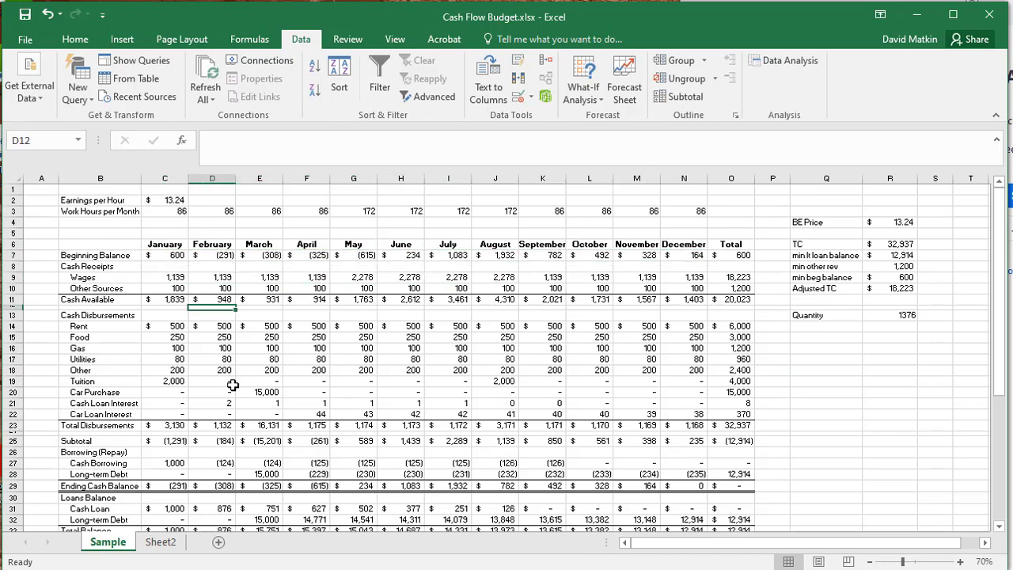
{"action": "scroll", "coordinate": [232, 385], "scroll_direction": "down", "scroll_amount": 2}
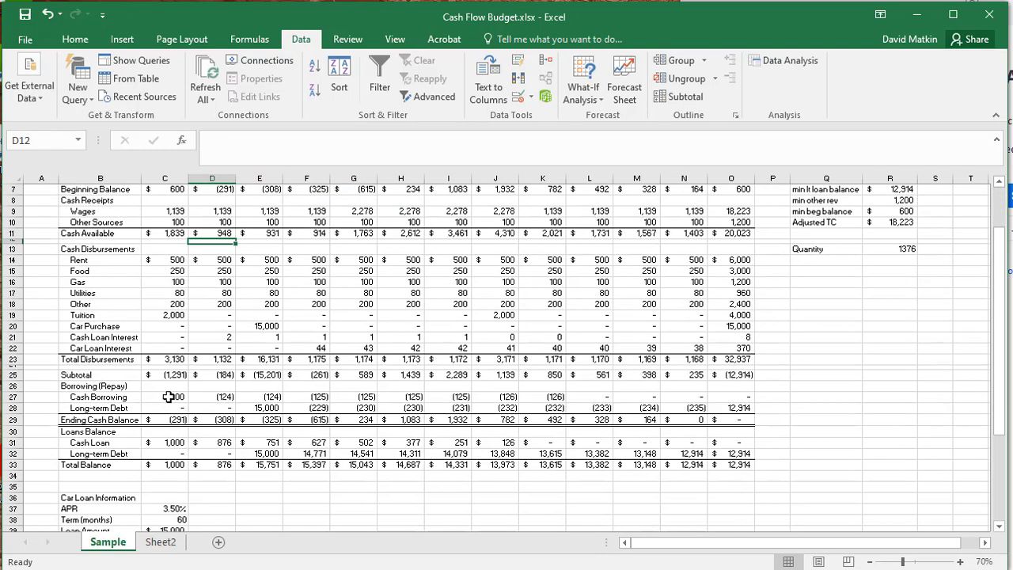
{"action": "left_click_drag", "start_coordinate": [168, 396], "coordinate": [396, 386]}
- Fill the Ending Cash Balance cells from January through December with yellow
{"action": "left_click_drag", "start_coordinate": [174, 419], "coordinate": [697, 421]}
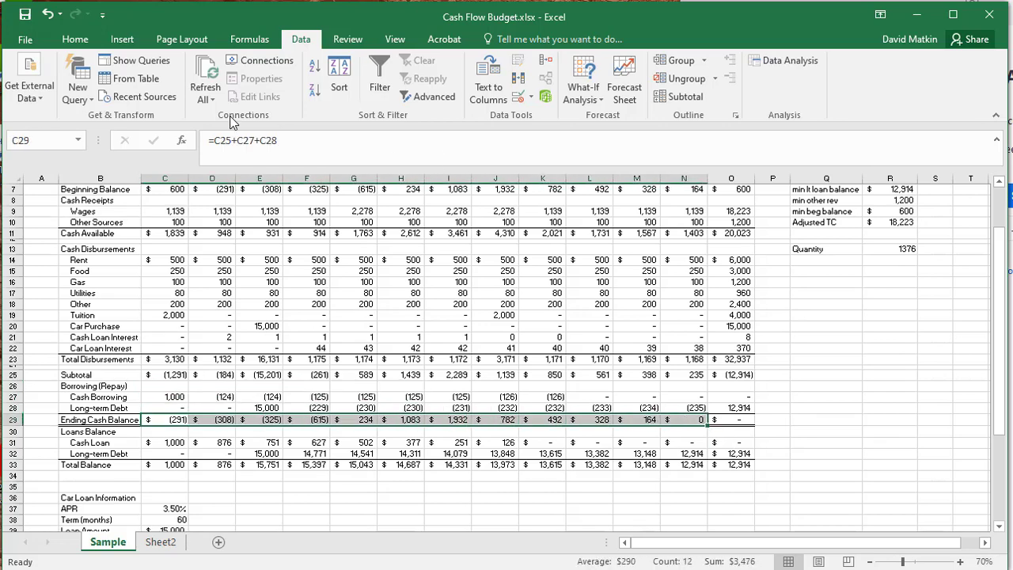
{"action": "left_click", "coordinate": [76, 41]}
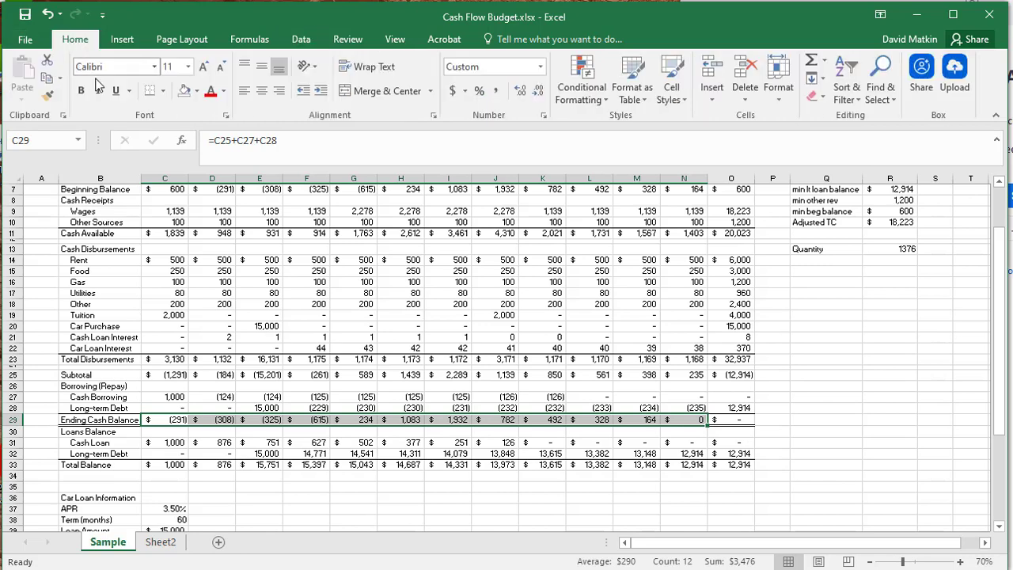
{"action": "left_click", "coordinate": [197, 90]}
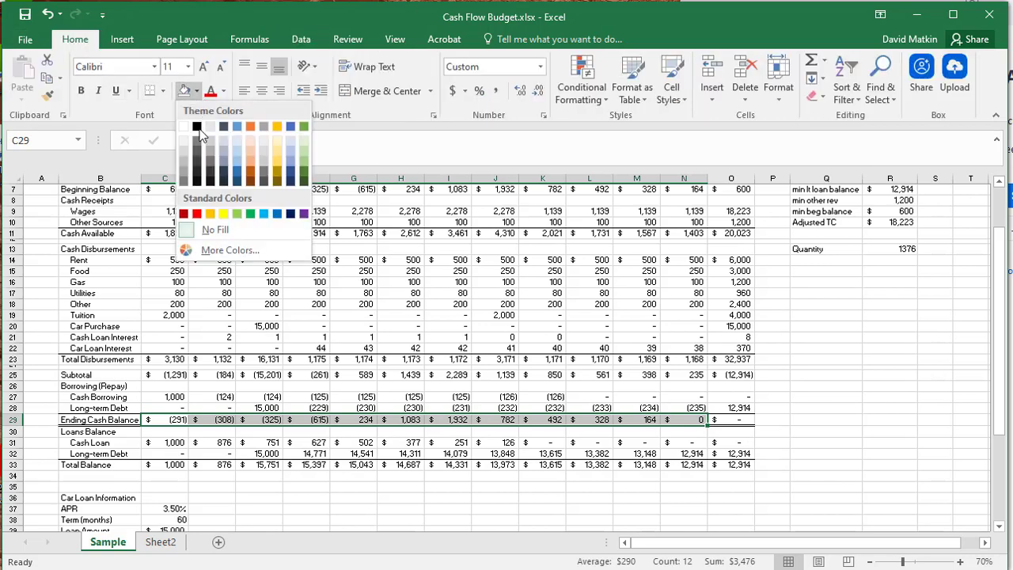
{"action": "left_click", "coordinate": [223, 214]}
{"action": "left_click", "coordinate": [808, 417]}
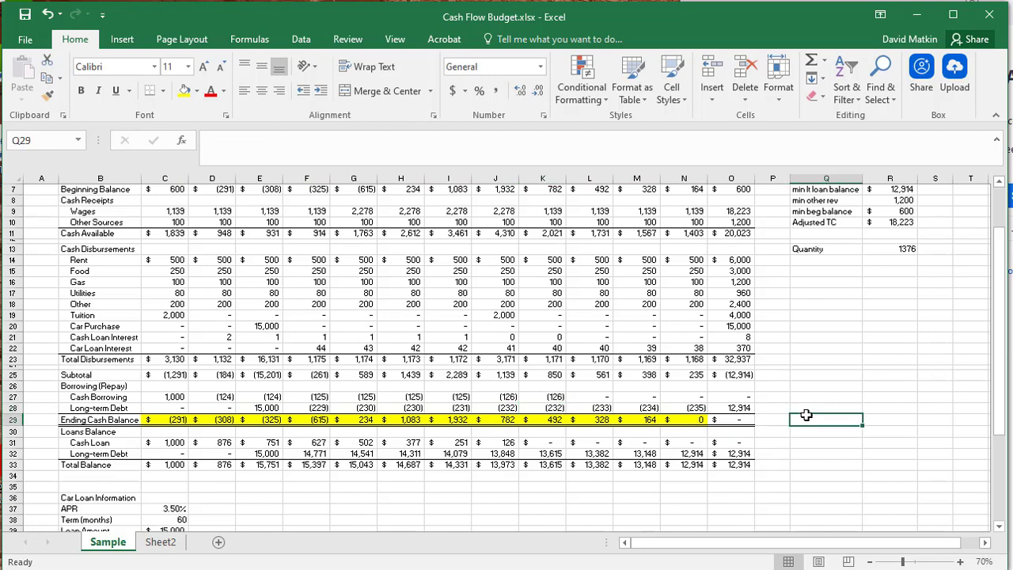
- Try a Loan Amount of 1,200 in the Cash Loan Information section
{"action": "scroll", "coordinate": [807, 417], "scroll_direction": "down", "scroll_amount": 2}
{"action": "left_click", "coordinate": [960, 562]}
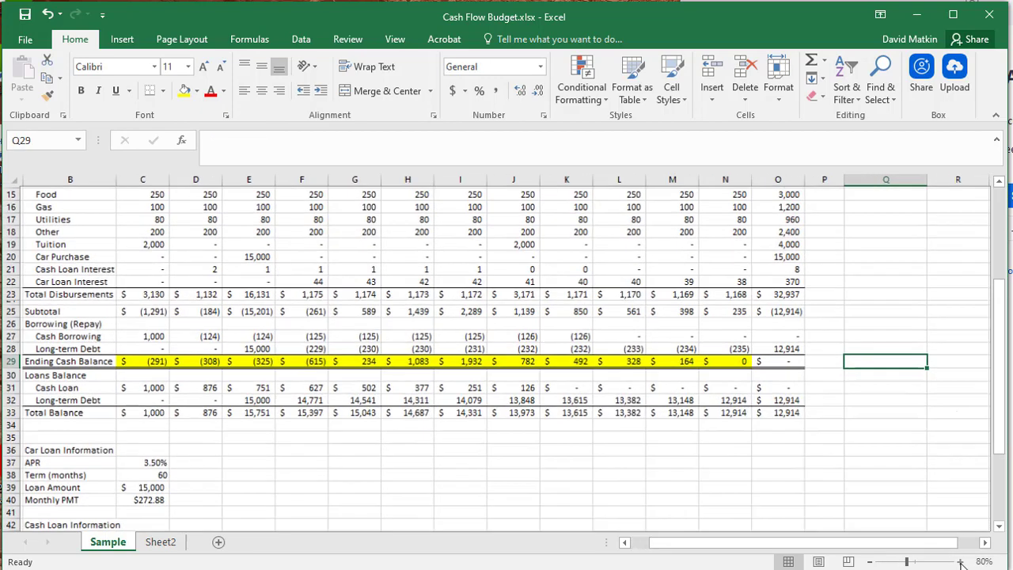
{"action": "left_click", "coordinate": [960, 562]}
{"action": "left_click_drag", "start_coordinate": [815, 545], "coordinate": [749, 552]}
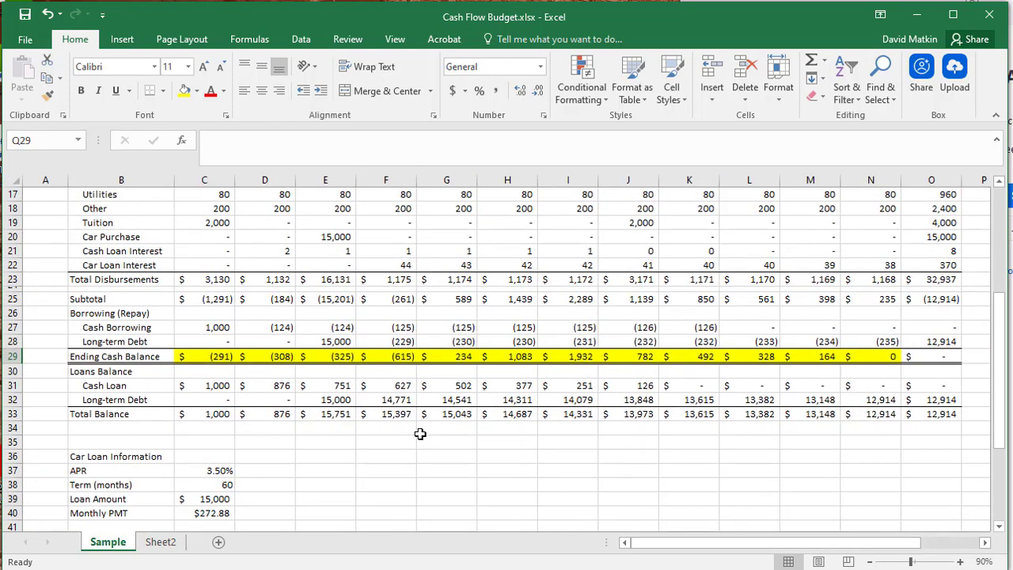
{"action": "scroll", "coordinate": [420, 435], "scroll_direction": "down", "scroll_amount": 3}
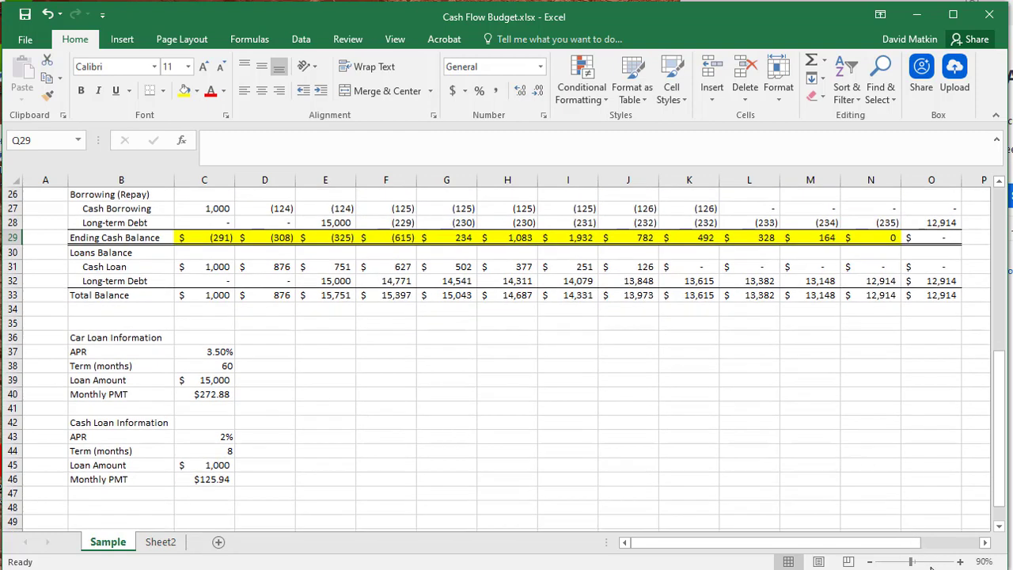
{"action": "left_click", "coordinate": [958, 562]}
{"action": "left_click", "coordinate": [957, 563]}
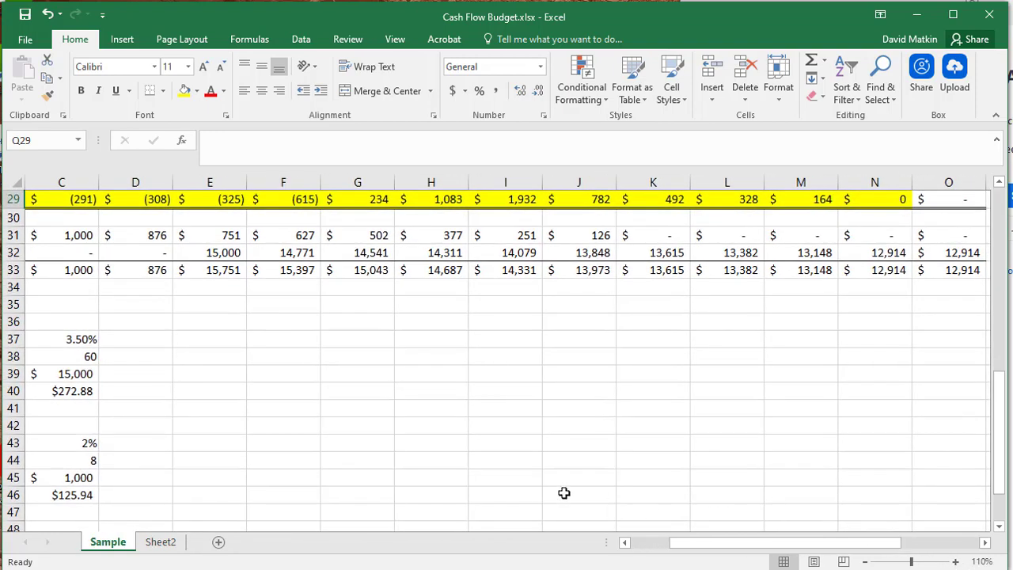
{"action": "left_click_drag", "start_coordinate": [768, 545], "coordinate": [756, 551]}
{"action": "left_click", "coordinate": [199, 478]}
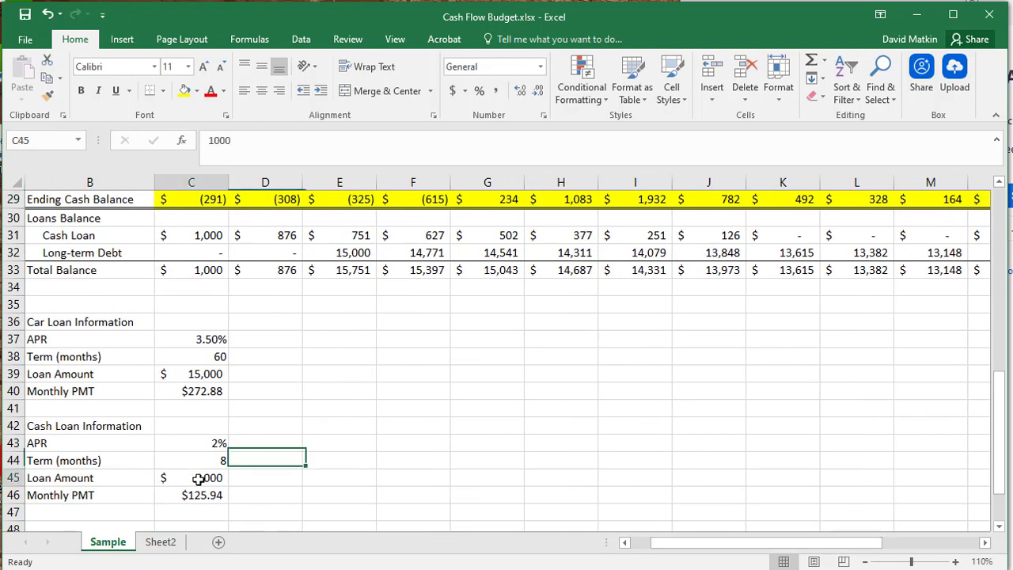
{"action": "type", "text": "1,2"}
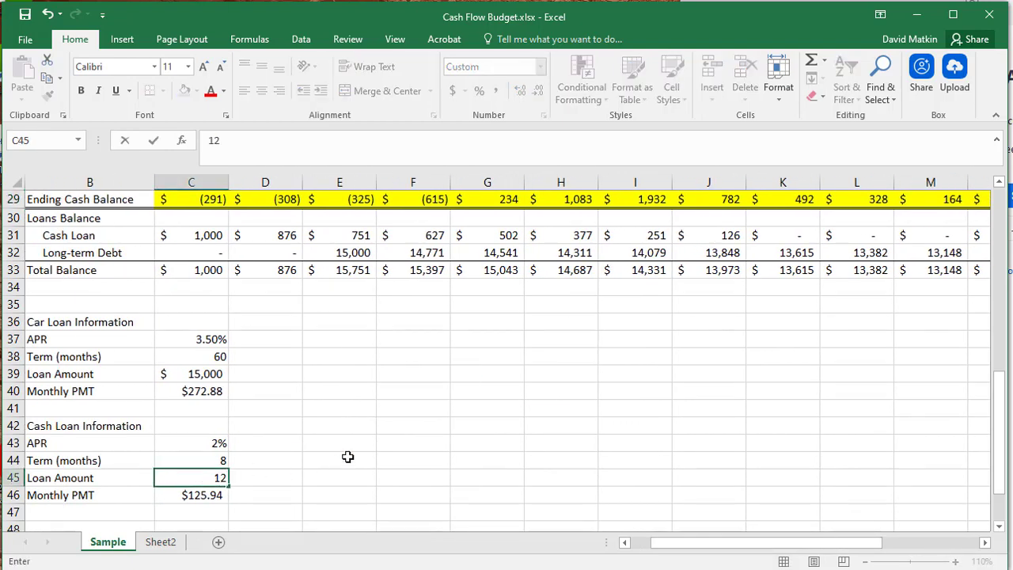
{"action": "type", "text": "00"}
{"action": "key", "text": "Return"}
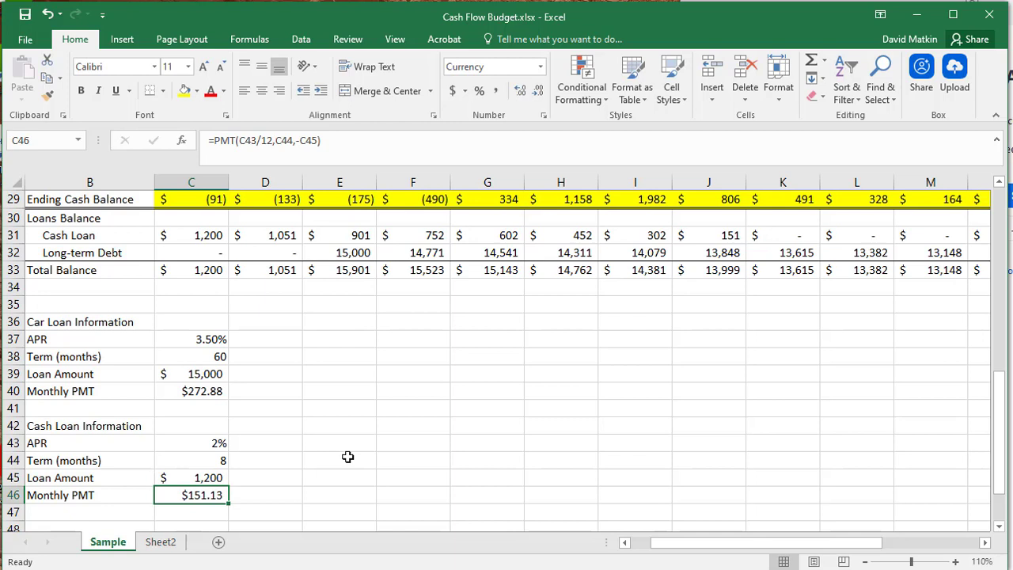
- Try a cash loan Loan Amount of 1,300 to see its effect on the ending cash balances
{"action": "key", "text": "Up"}
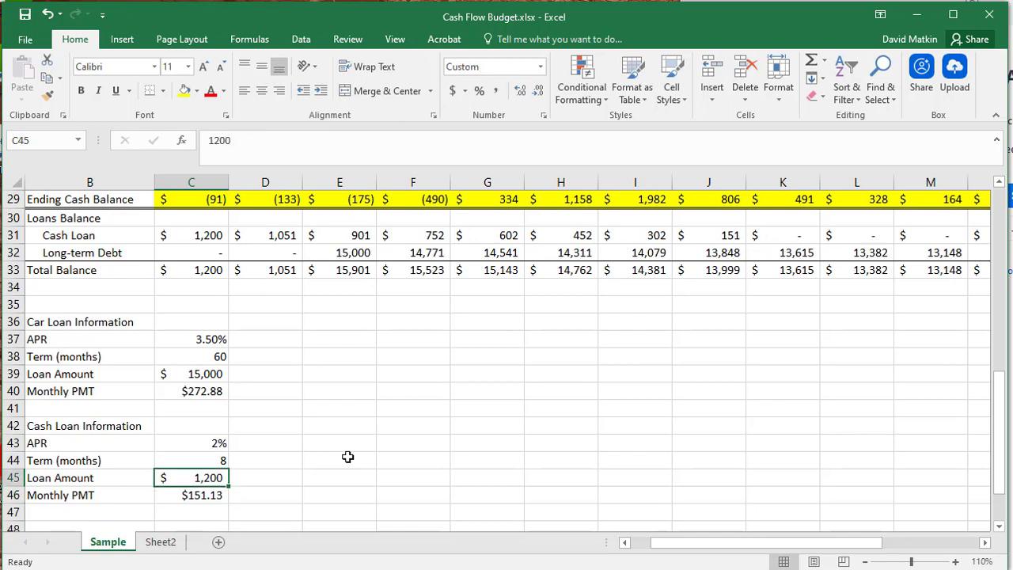
{"action": "type", "text": "1300"}
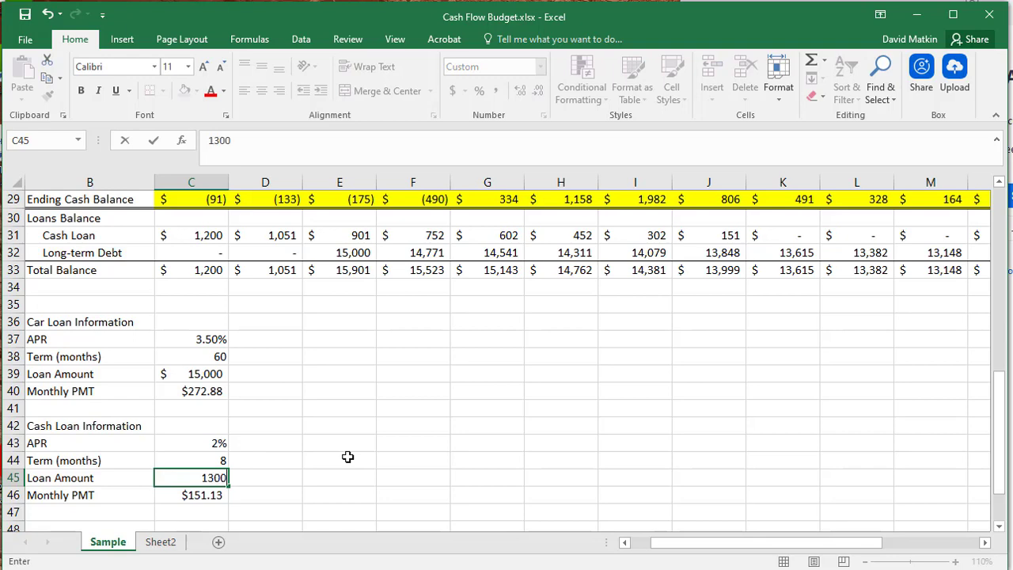
{"action": "key", "text": "Return"}
- Try a cash loan Loan Amount of 1,500 to see its effect on the ending cash balances
{"action": "key", "text": "Up"}
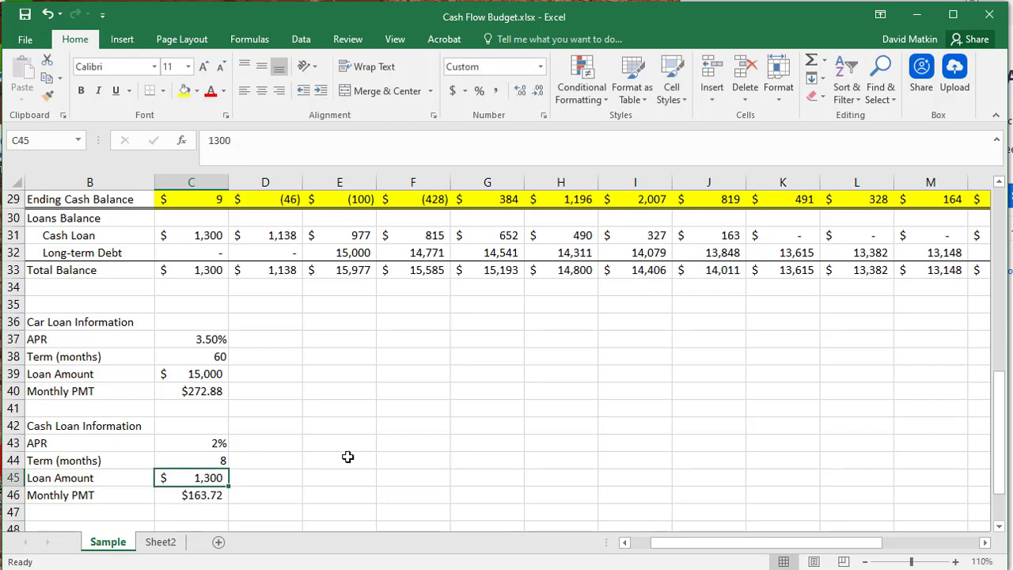
{"action": "type", "text": "1500"}
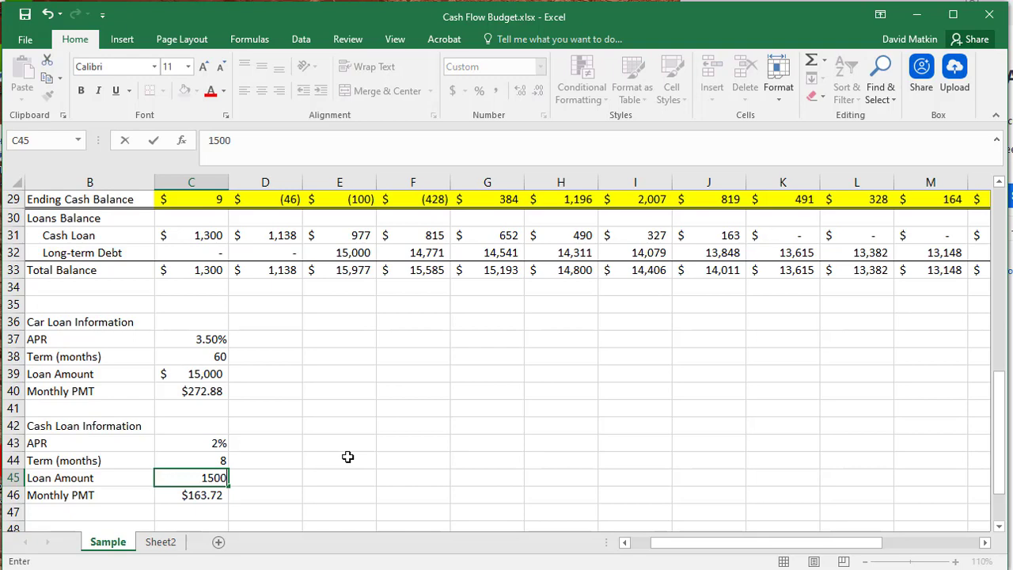
{"action": "key", "text": "Return"}
{"action": "key", "text": "Up"}
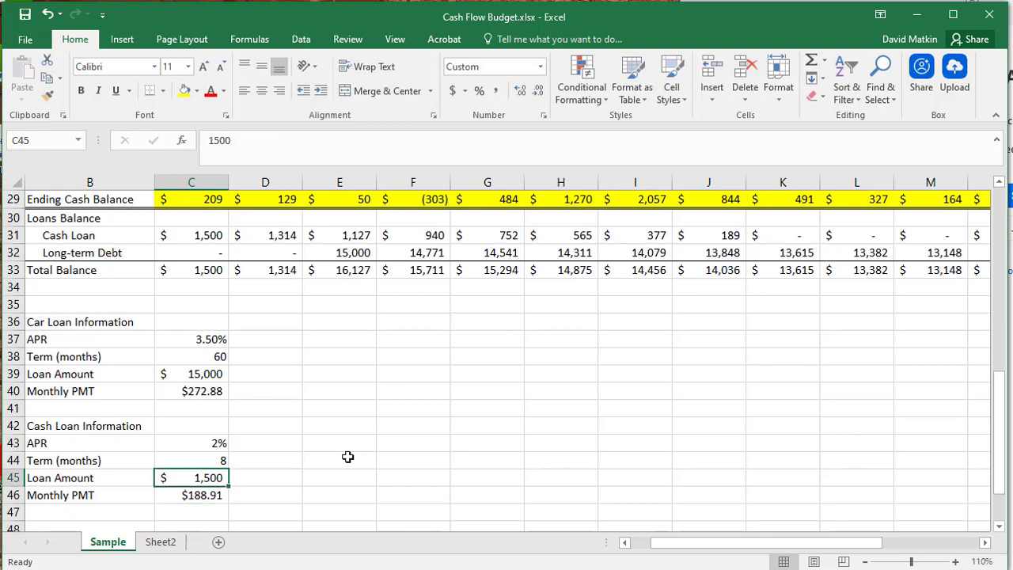
{"action": "type", "text": "200"}
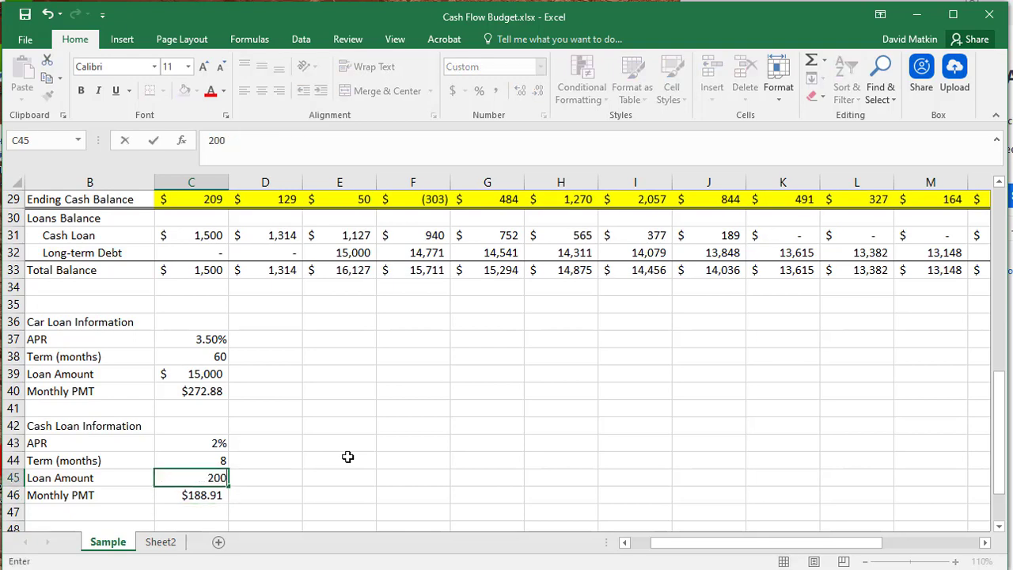
{"action": "key", "text": "Return"}
{"action": "key", "text": "Down"}
{"action": "key", "text": "Down"}
{"action": "key", "text": "Down"}
{"action": "key", "text": "Down"}
{"action": "key", "text": "Down"}
{"action": "key", "text": "Down"}
{"action": "key", "text": "Down"}
{"action": "key", "text": "Down"}
{"action": "key", "text": "Down"}
{"action": "key", "text": "Down"}
{"action": "key", "text": "Down"}
{"action": "key", "text": "Down"}
{"action": "key", "text": "Down"}
{"action": "key", "text": "Down"}
{"action": "key", "text": "Down"}
{"action": "key", "text": "Down"}
{"action": "key", "text": "Down"}
{"action": "key", "text": "Down"}
{"action": "key", "text": "Down"}
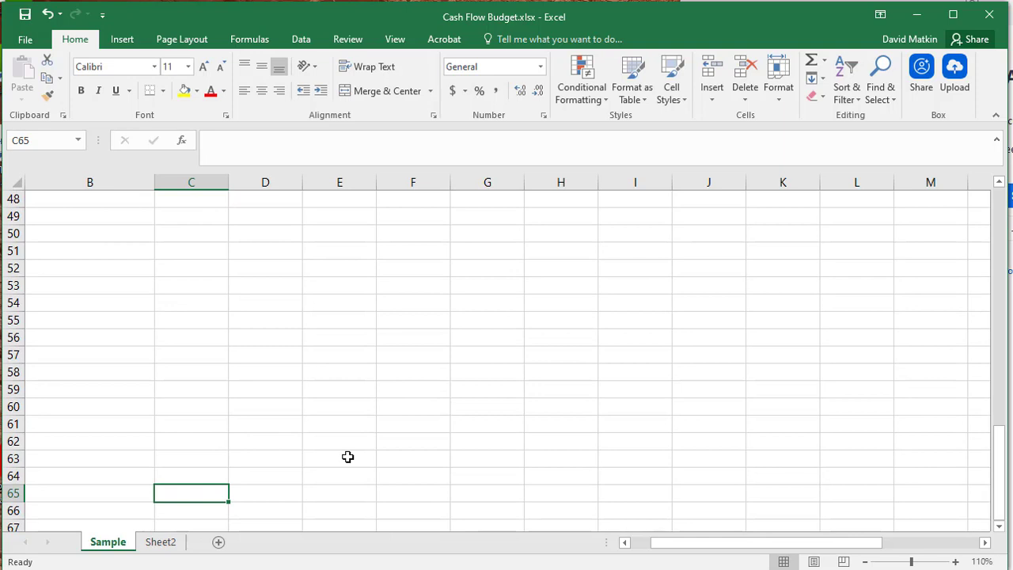
{"action": "key", "text": "Home"}
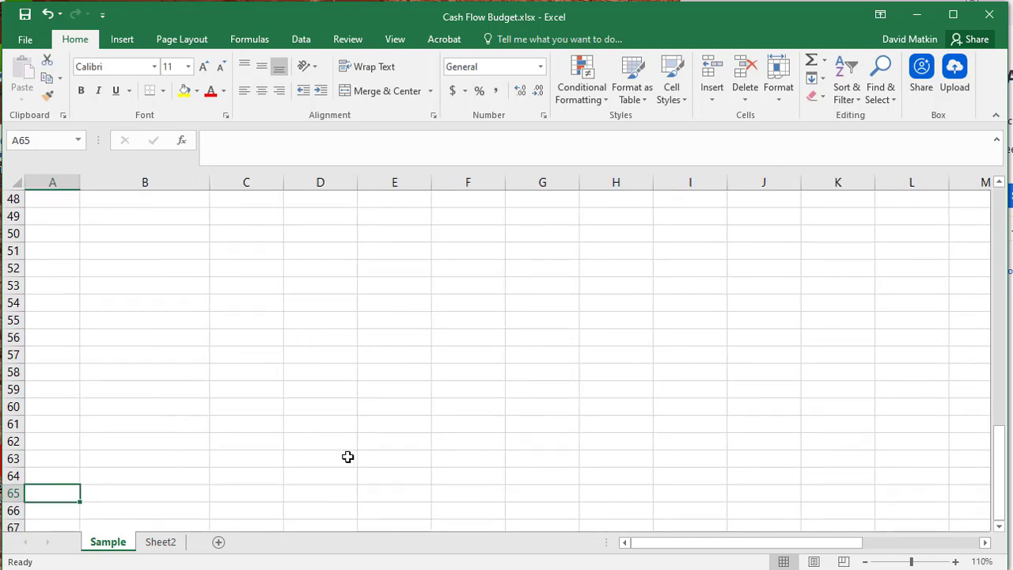
{"action": "key", "text": "Up"}
{"action": "key", "text": "Up"}
{"action": "key", "text": "Up"}
{"action": "key", "text": "Up"}
{"action": "key", "text": "Up"}
{"action": "key", "text": "Up"}
{"action": "key", "text": "Up"}
{"action": "key", "text": "Up"}
{"action": "key", "text": "Up"}
{"action": "key", "text": "Up"}
{"action": "key", "text": "Up"}
{"action": "key", "text": "Up"}
{"action": "key", "text": "Up"}
{"action": "key", "text": "Up"}
{"action": "key", "text": "Up"}
{"action": "key", "text": "Up"}
{"action": "key", "text": "Up"}
{"action": "key", "text": "Up"}
{"action": "key", "text": "Up"}
{"action": "key", "text": "Right"}
{"action": "key", "text": "Right"}
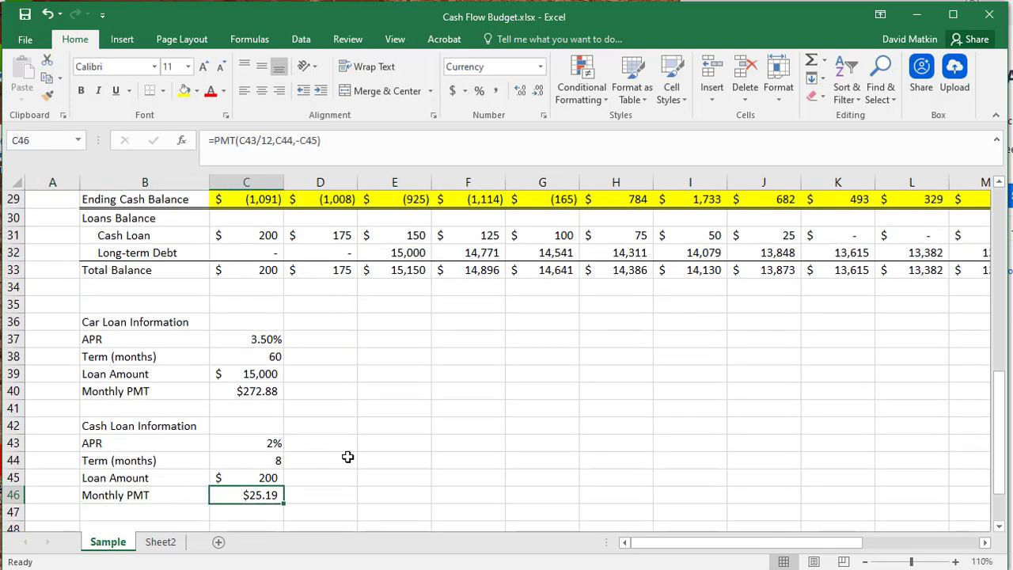
- Set the Loan Amount in the Cash Loan Information section to 2,000
{"action": "key", "text": "Down"}
{"action": "key", "text": "Up"}
{"action": "key", "text": "Up"}
{"action": "type", "text": "200"}
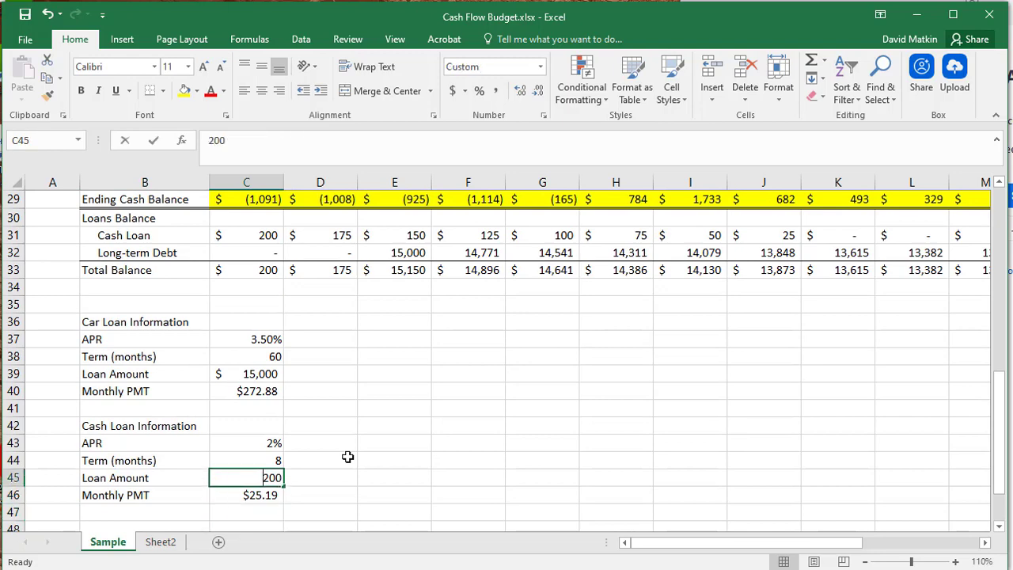
{"action": "key", "text": "Return"}
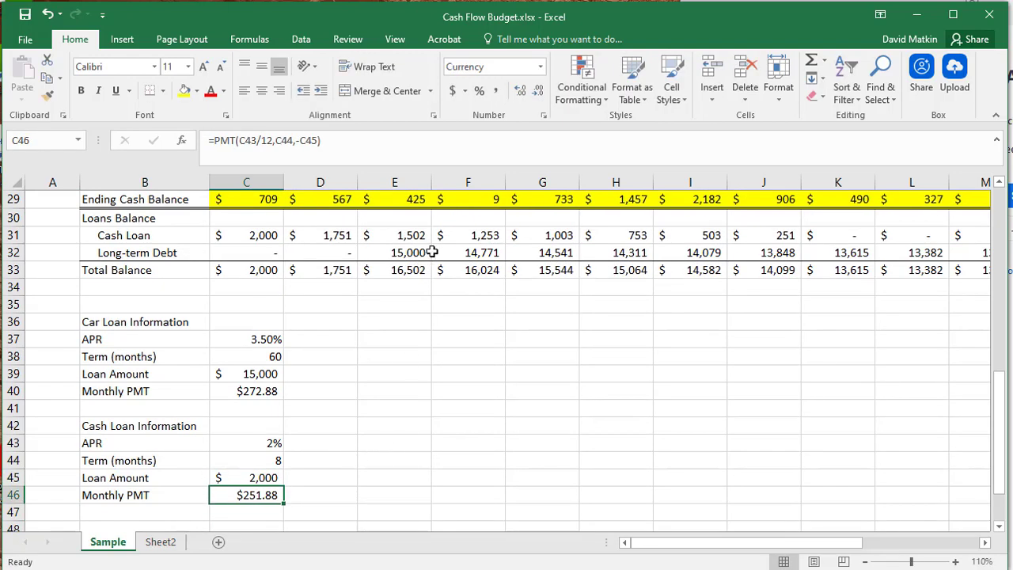
- Check April's Ending Cash Balance and review the balances of the other months through December
{"action": "left_click", "coordinate": [470, 200]}
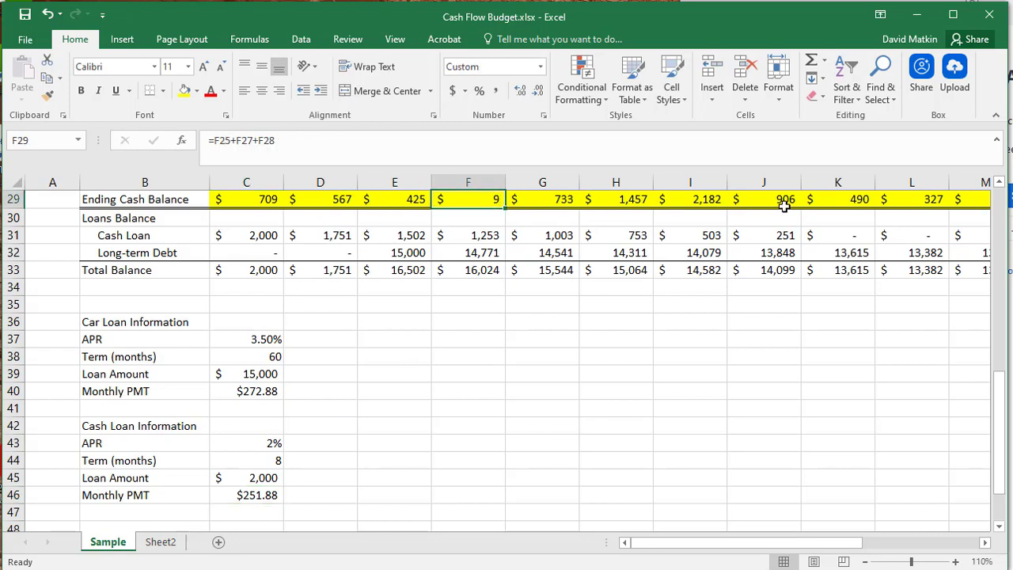
{"action": "left_click_drag", "start_coordinate": [828, 543], "coordinate": [866, 544]}
{"action": "scroll", "coordinate": [914, 394], "scroll_direction": "up", "scroll_amount": 3}
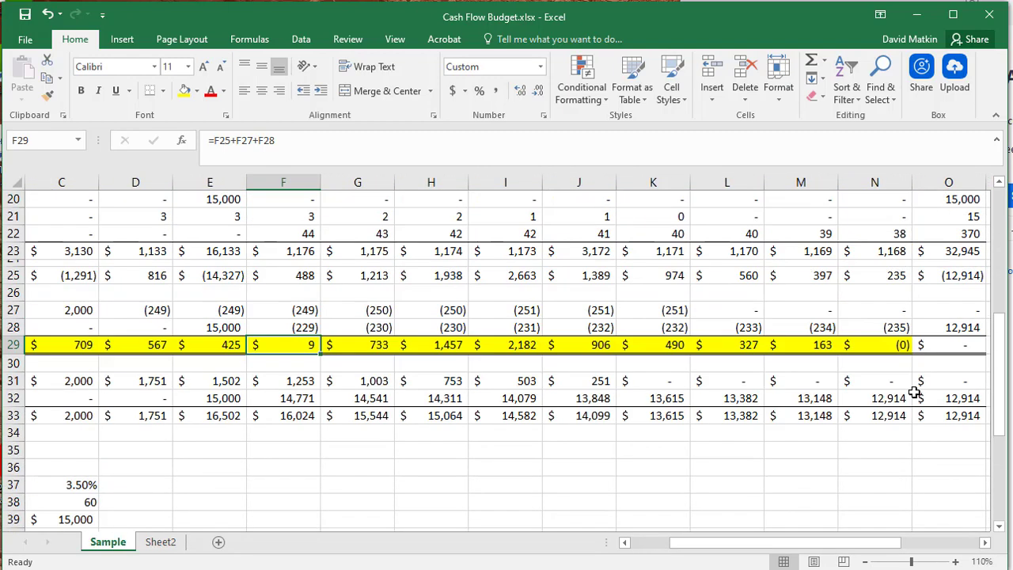
{"action": "scroll", "coordinate": [890, 347], "scroll_direction": "up", "scroll_amount": 6}
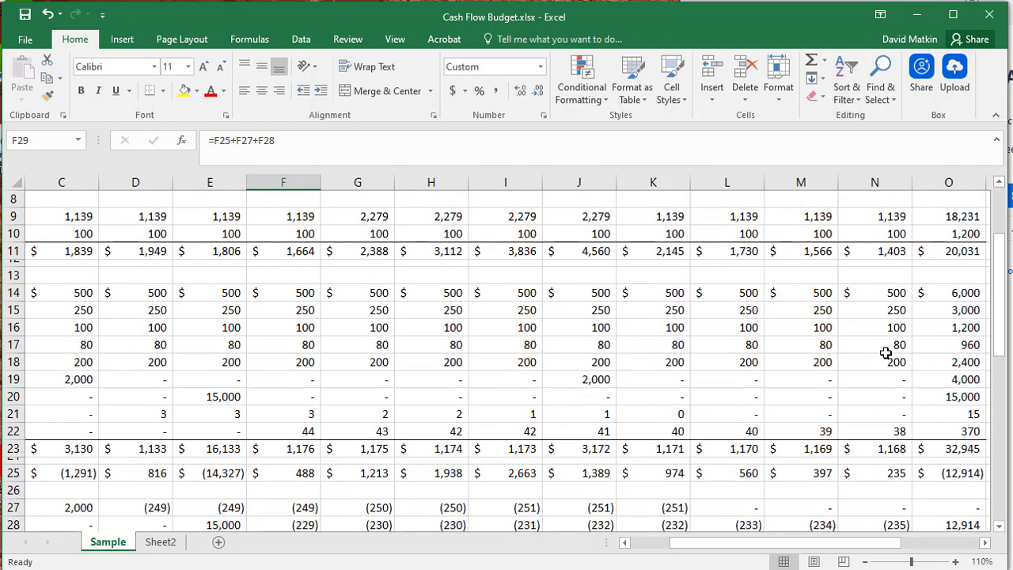
- Check the Earnings per Hour and BE Price formulas and the Cash Loan Interest cells from February through November
{"action": "left_click", "coordinate": [865, 561]}
{"action": "left_click", "coordinate": [865, 561]}
{"action": "left_click", "coordinate": [865, 561]}
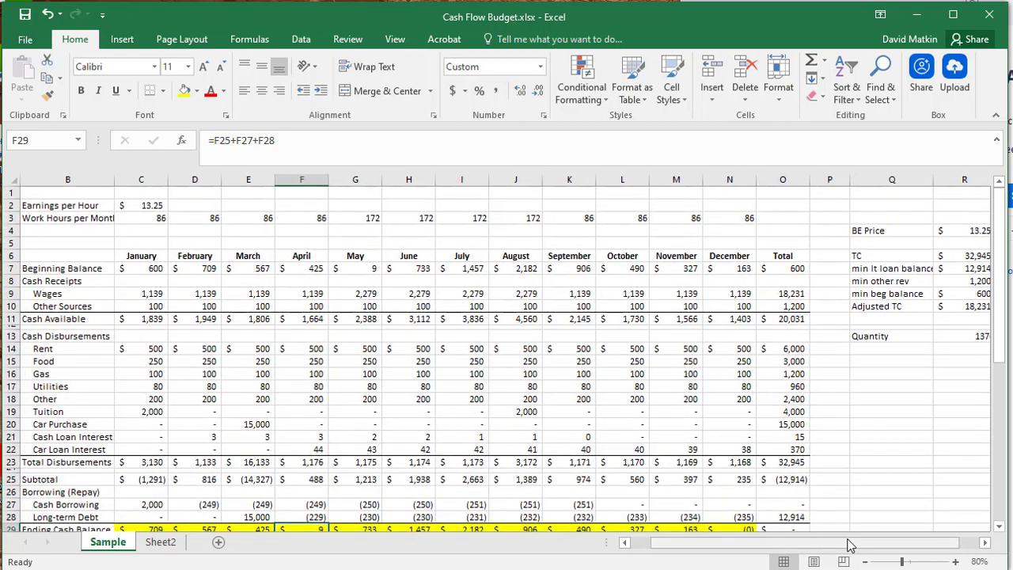
{"action": "left_click_drag", "start_coordinate": [850, 544], "coordinate": [821, 543]}
{"action": "left_click", "coordinate": [197, 205]}
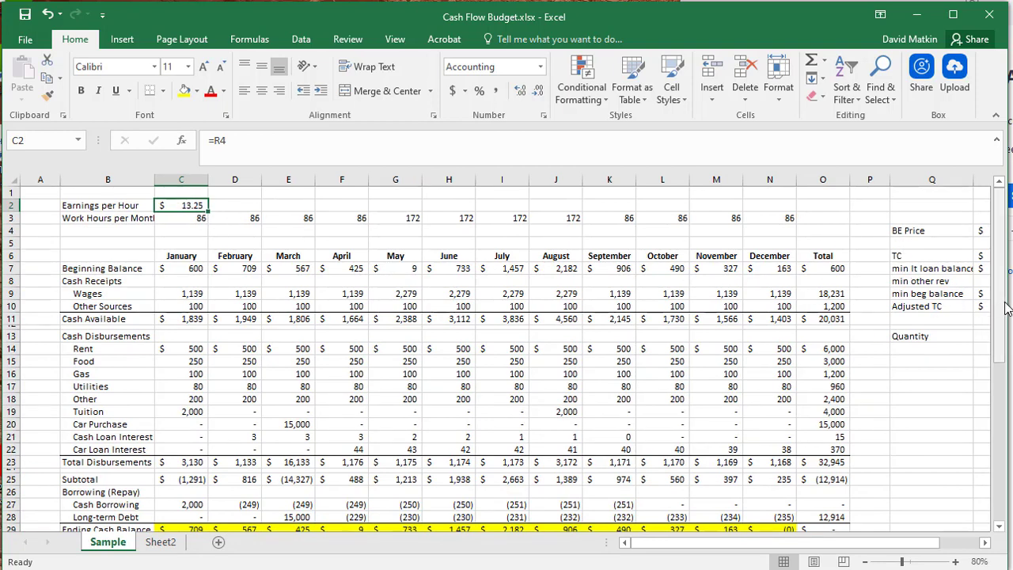
{"action": "left_click_drag", "start_coordinate": [905, 543], "coordinate": [798, 548]}
{"action": "left_click", "coordinate": [890, 232]}
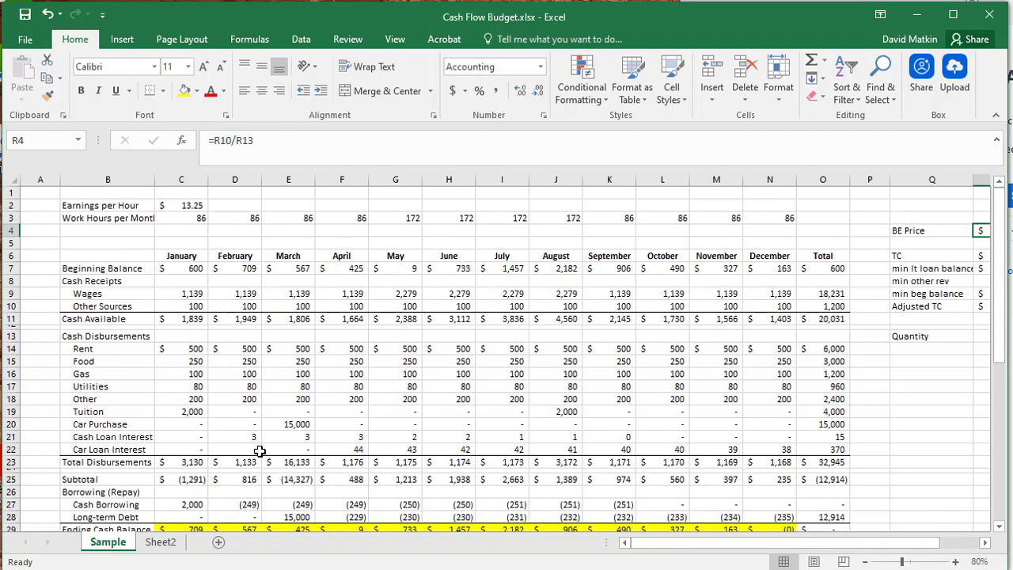
{"action": "left_click_drag", "start_coordinate": [253, 437], "coordinate": [690, 436]}
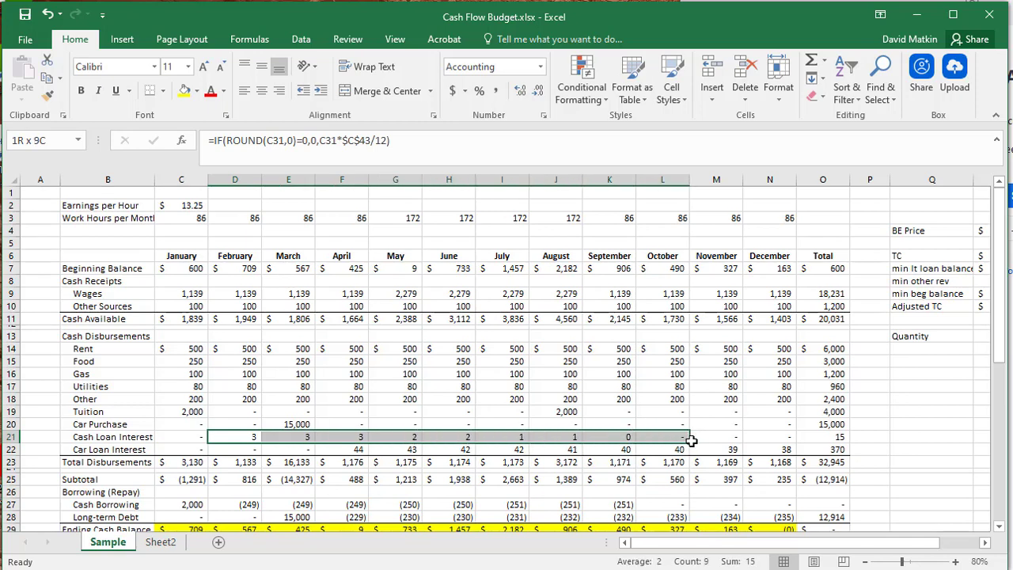
{"action": "left_click", "coordinate": [634, 436]}
- Show Earnings per Hour with three decimal places to inspect the exact wage, and return it to two decimals
{"action": "left_click", "coordinate": [192, 205]}
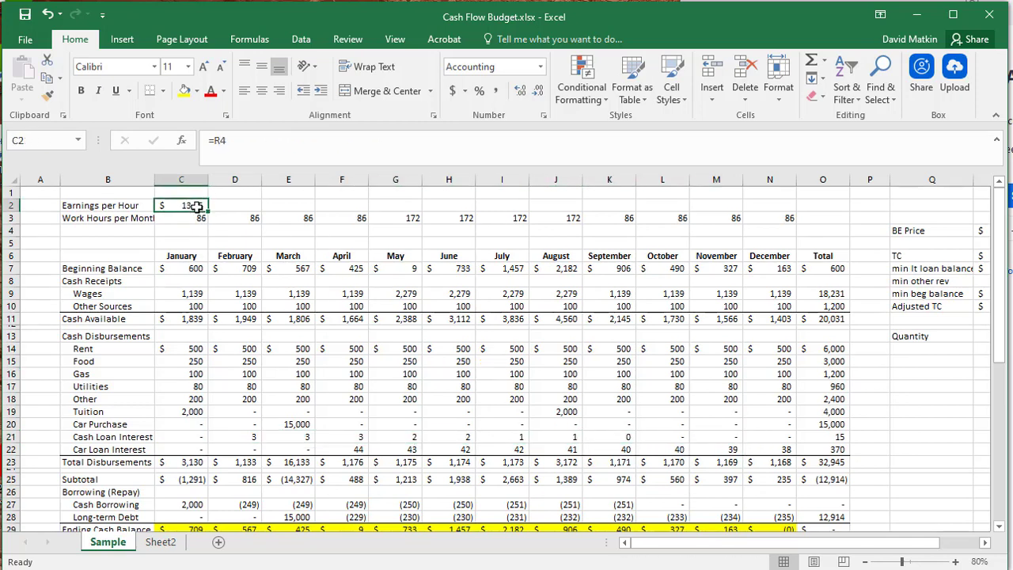
{"action": "left_click", "coordinate": [518, 92]}
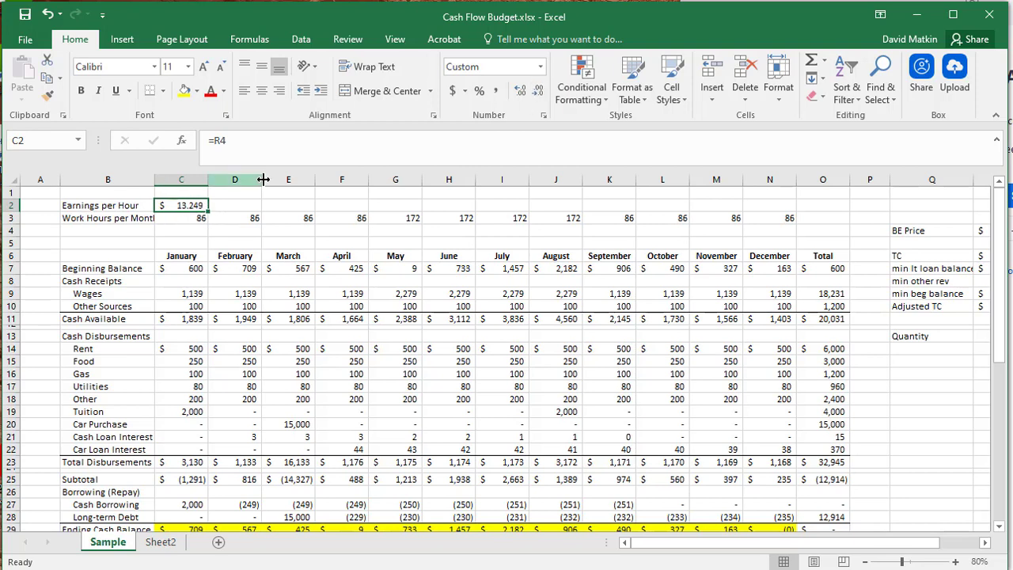
{"action": "left_click", "coordinate": [536, 93]}
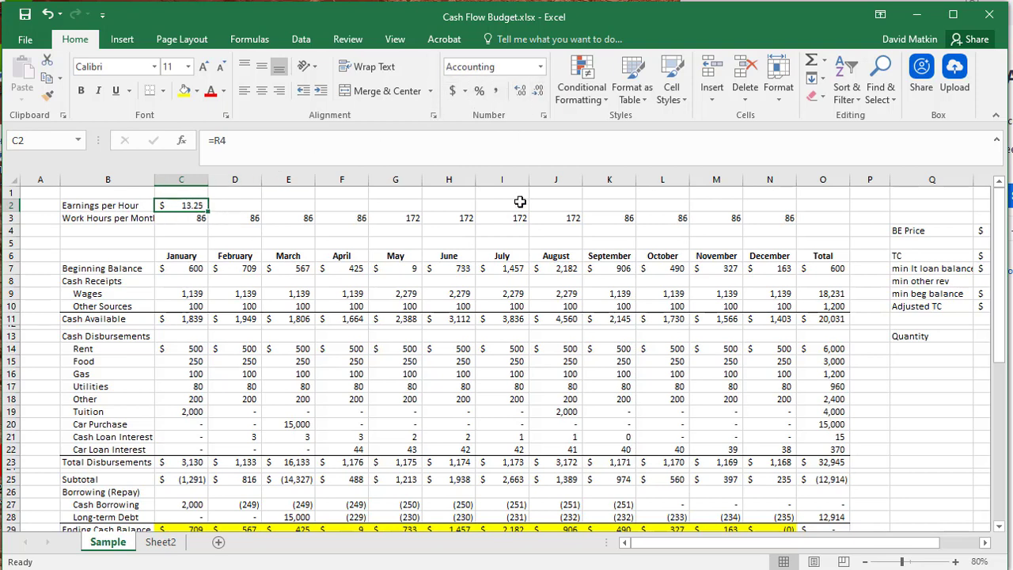
- Examine the Cash Loan balances under Loans Balance from January through August
{"action": "left_click", "coordinate": [492, 283]}
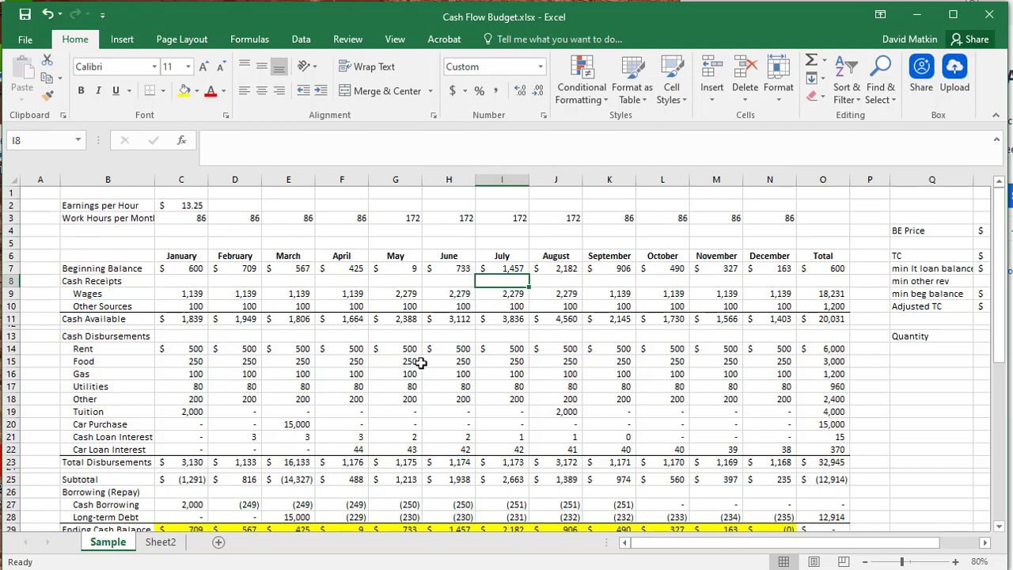
{"action": "scroll", "coordinate": [430, 364], "scroll_direction": "down", "scroll_amount": 2}
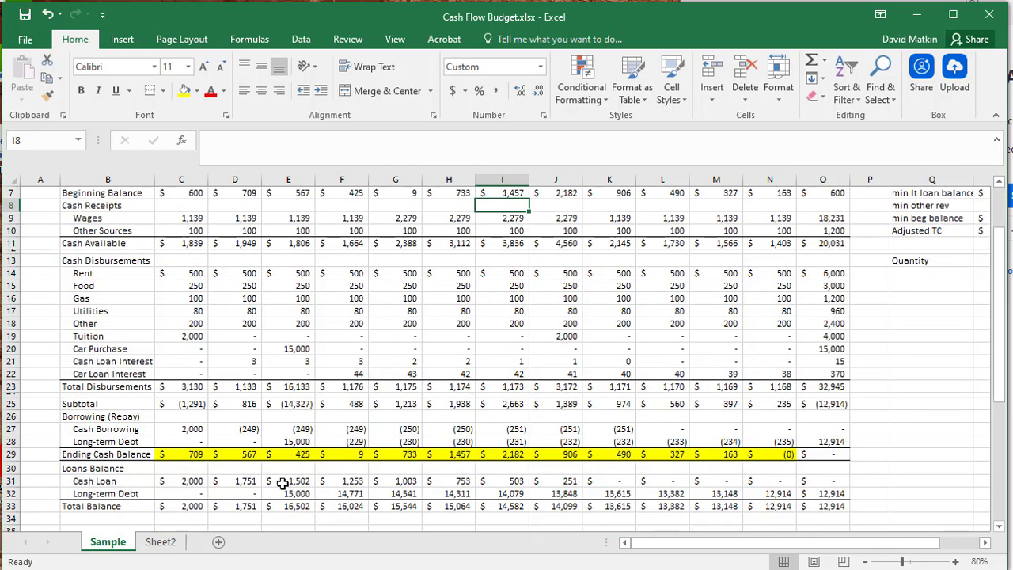
{"action": "left_click", "coordinate": [202, 484]}
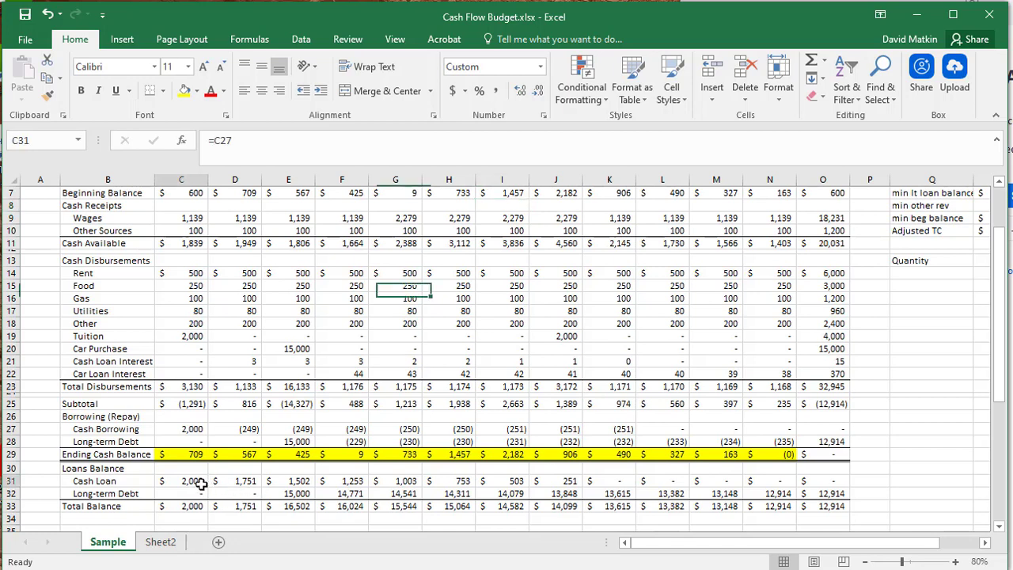
{"action": "left_click", "coordinate": [247, 483]}
{"action": "left_click_drag", "start_coordinate": [247, 482], "coordinate": [568, 485]}
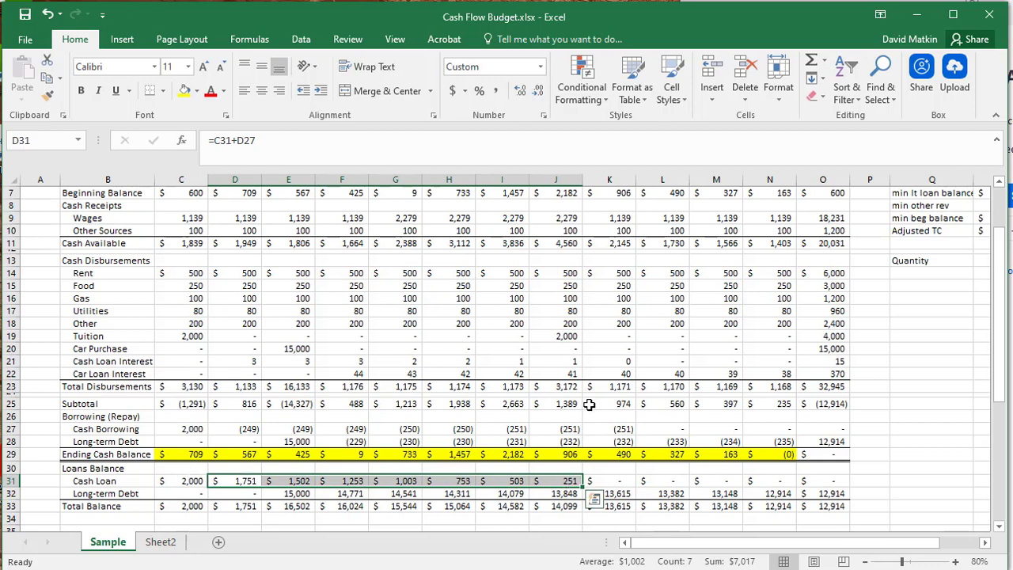
- Examine the Work Hours per Month from May through August
{"action": "scroll", "coordinate": [587, 405], "scroll_direction": "up", "scroll_amount": 2}
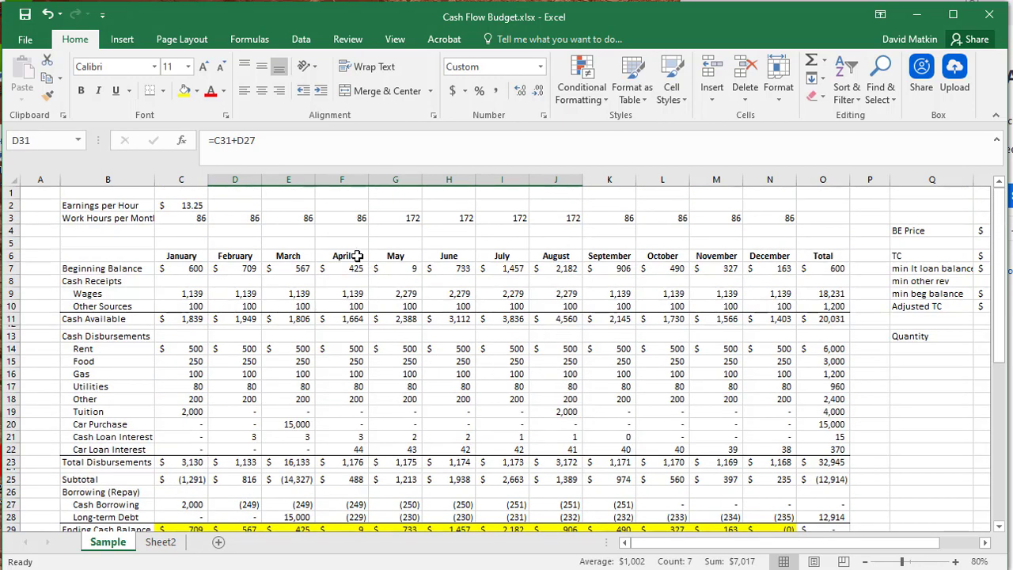
{"action": "left_click_drag", "start_coordinate": [386, 221], "coordinate": [577, 220]}
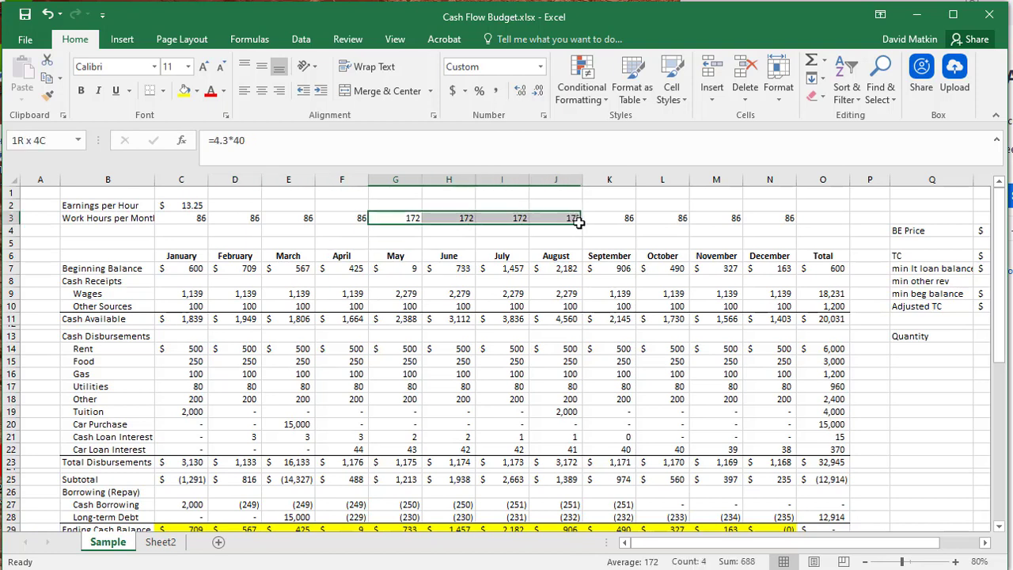
{"action": "left_click", "coordinate": [556, 335]}
{"action": "left_click", "coordinate": [638, 381]}
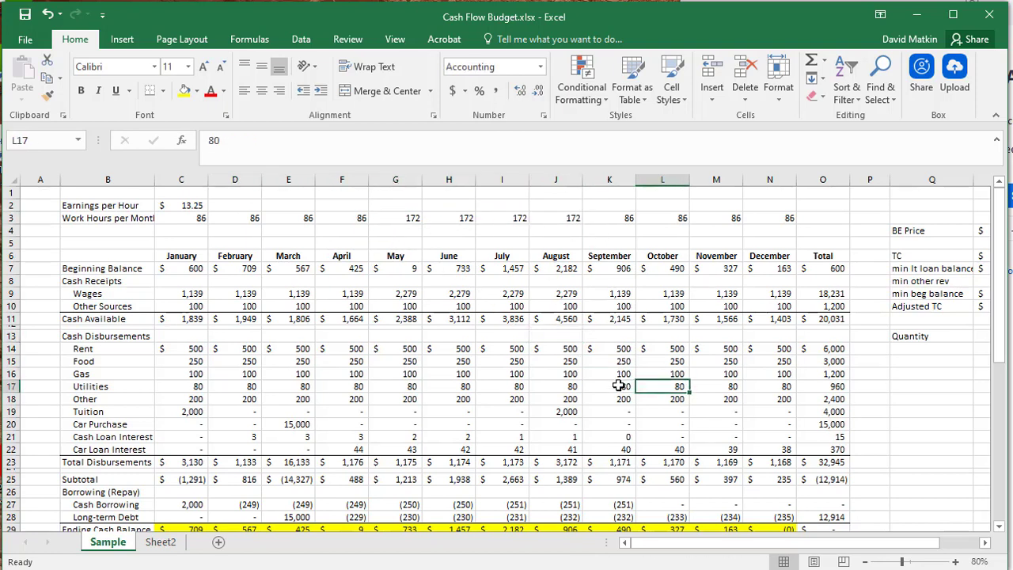